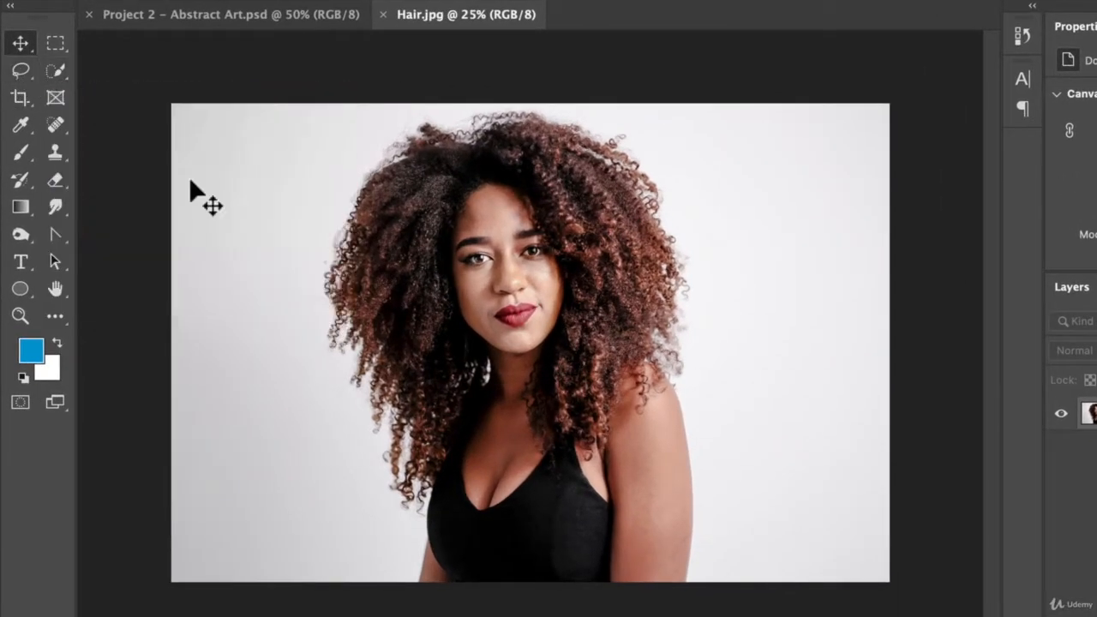
# Step: Activate the Quick Selection tool and run Select Subject to select the woman in Hair.jpg
pyautogui.click(57, 80)
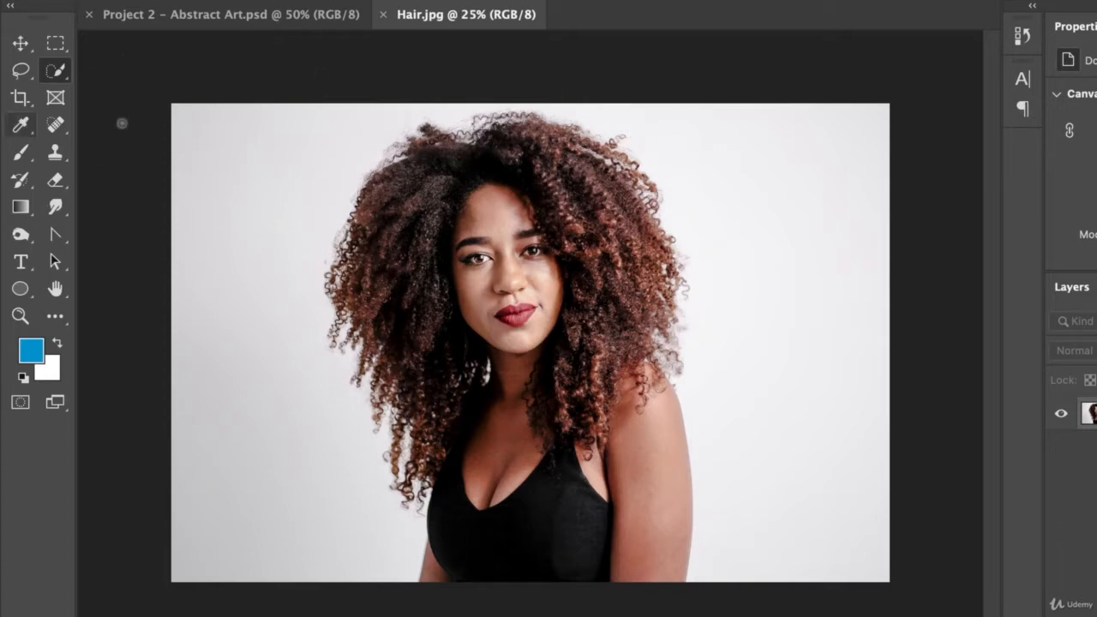
pyautogui.rightClick(57, 72)
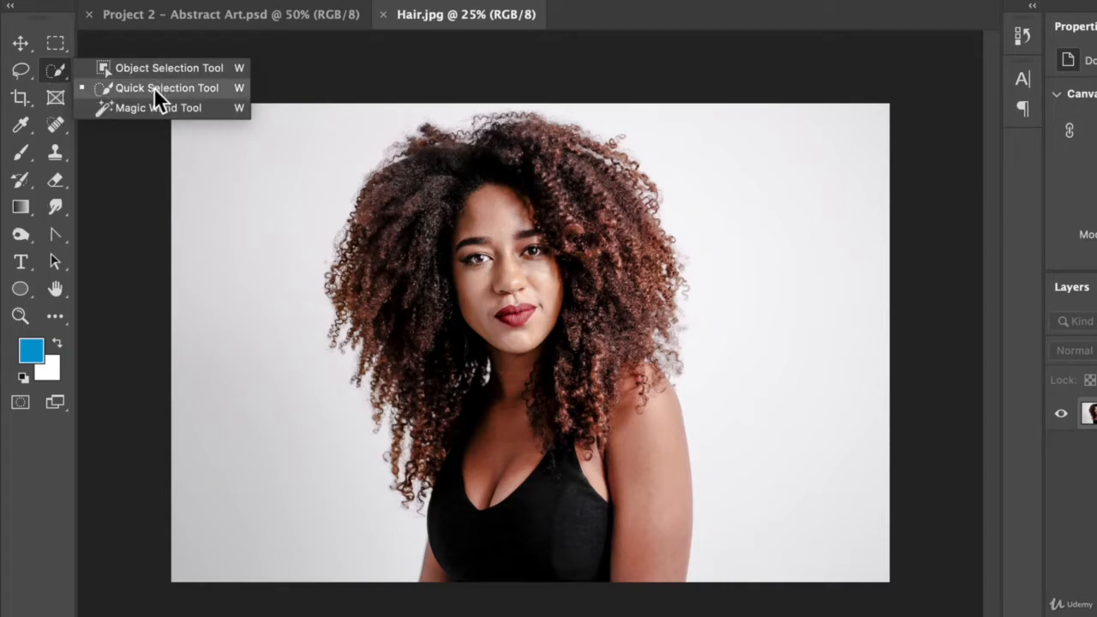
pyautogui.click(56, 72)
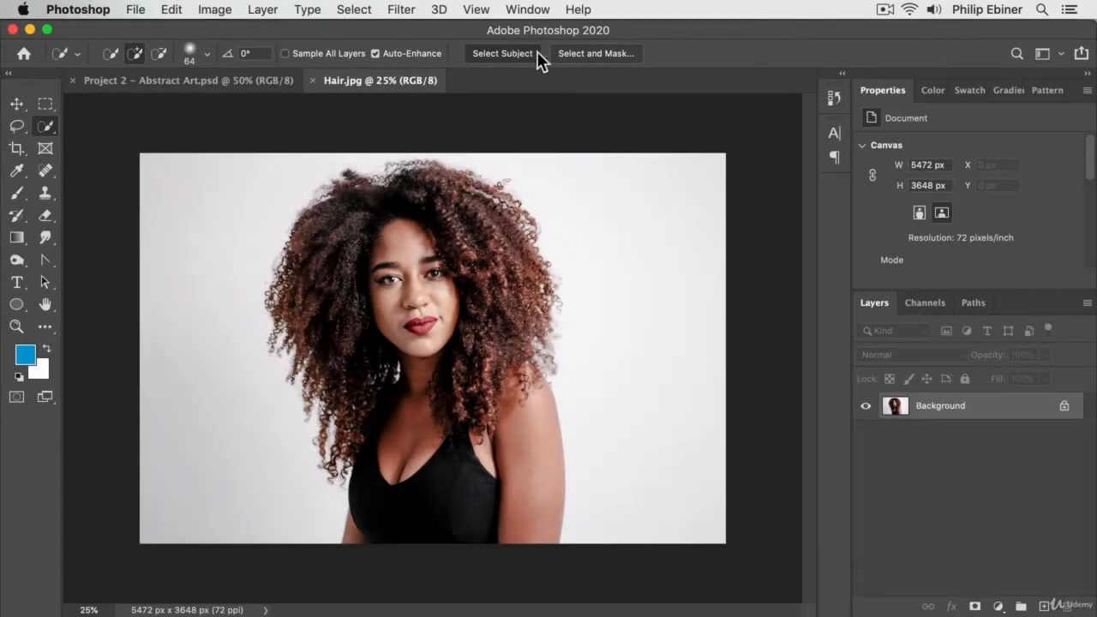
pyautogui.click(537, 53)
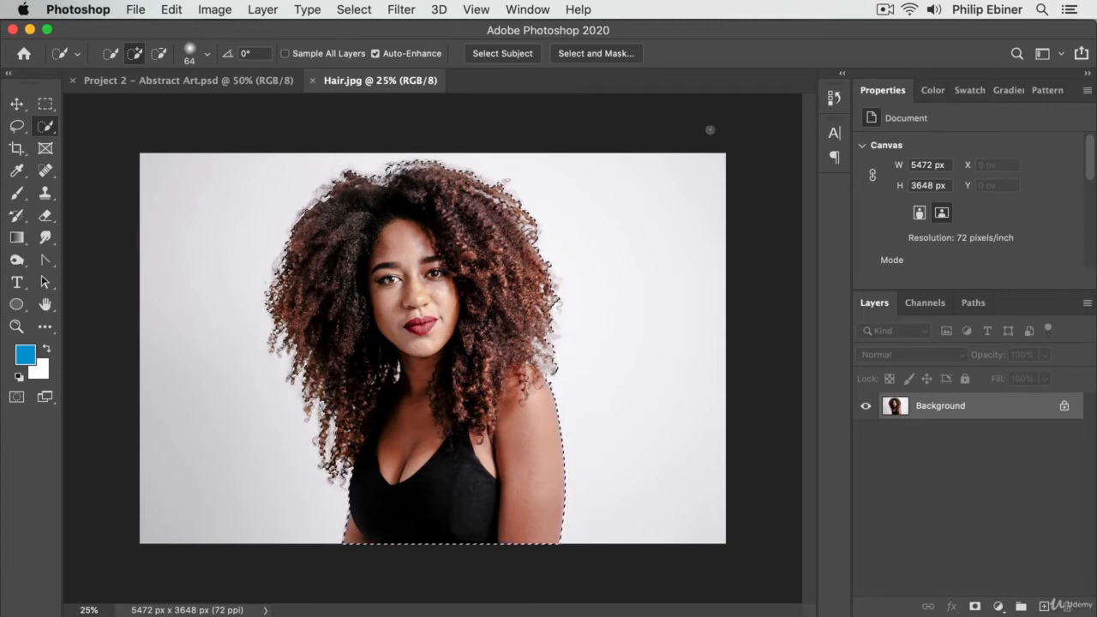
# Step: Switch to Finder, look up Hair.jpg in the Photos folder of Project 2, and return to Photoshop
pyautogui.press('super')
pyautogui.press('super+Tab')
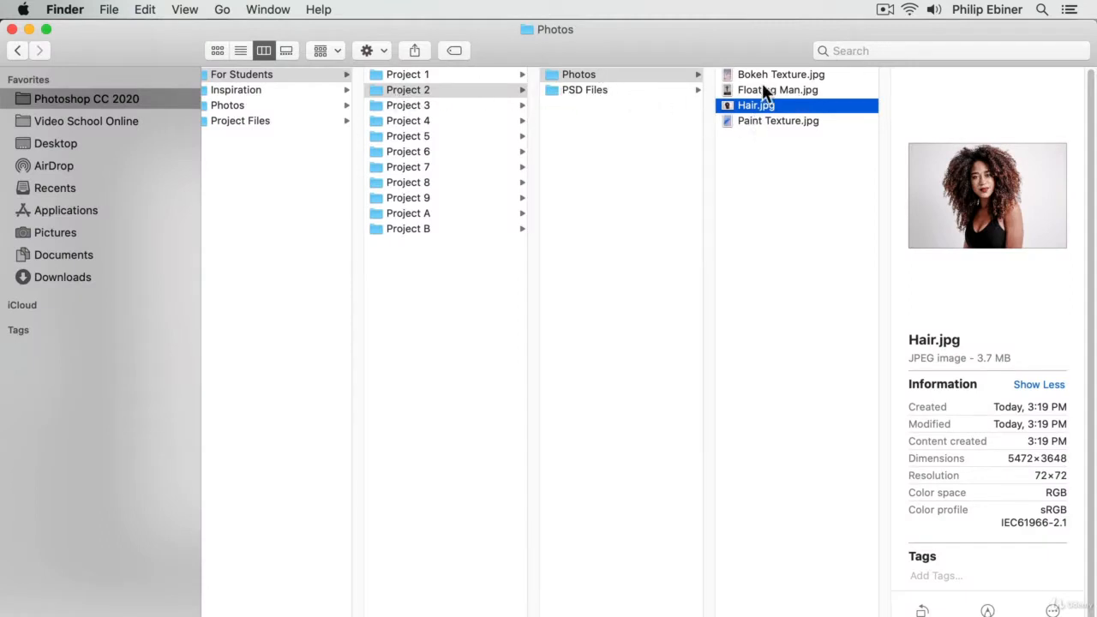
pyautogui.click(600, 90)
pyautogui.click(672, 78)
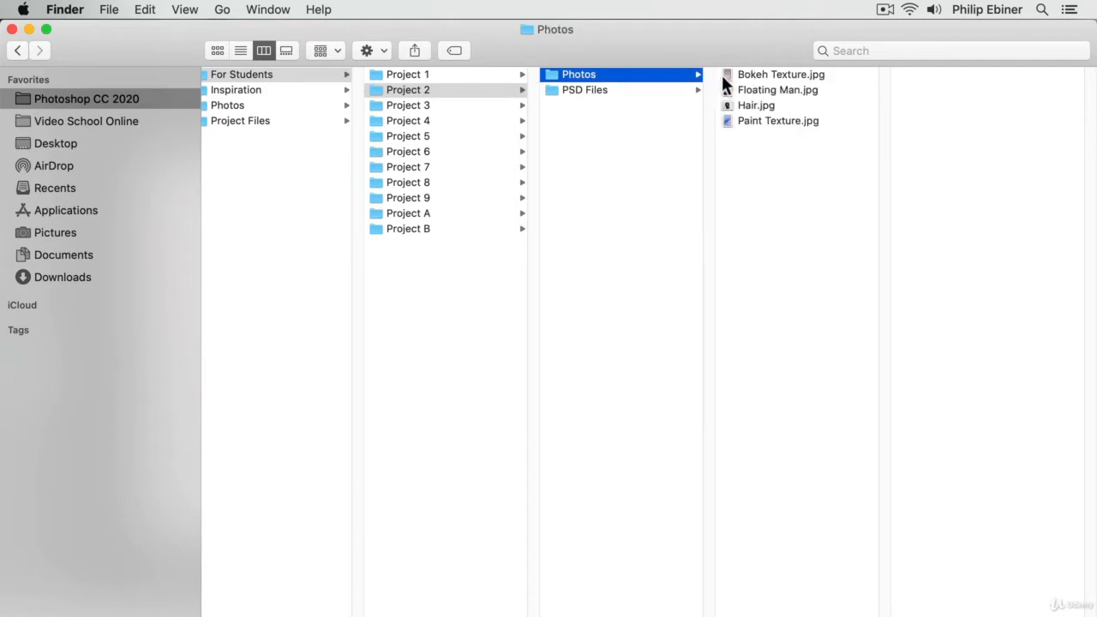
pyautogui.click(758, 106)
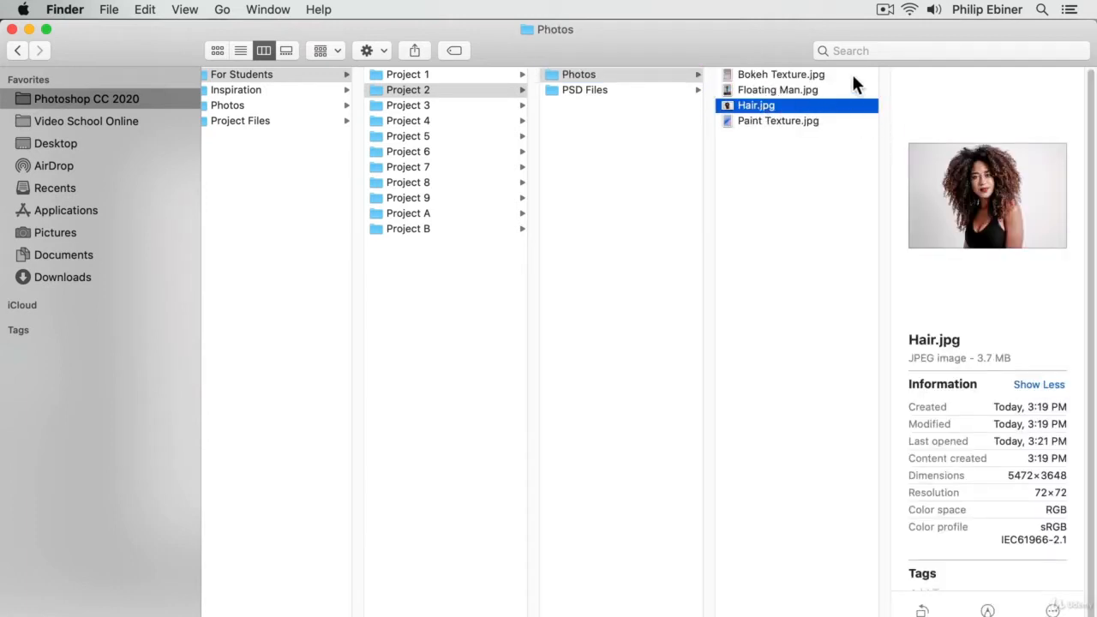
pyautogui.press('super+Tab')
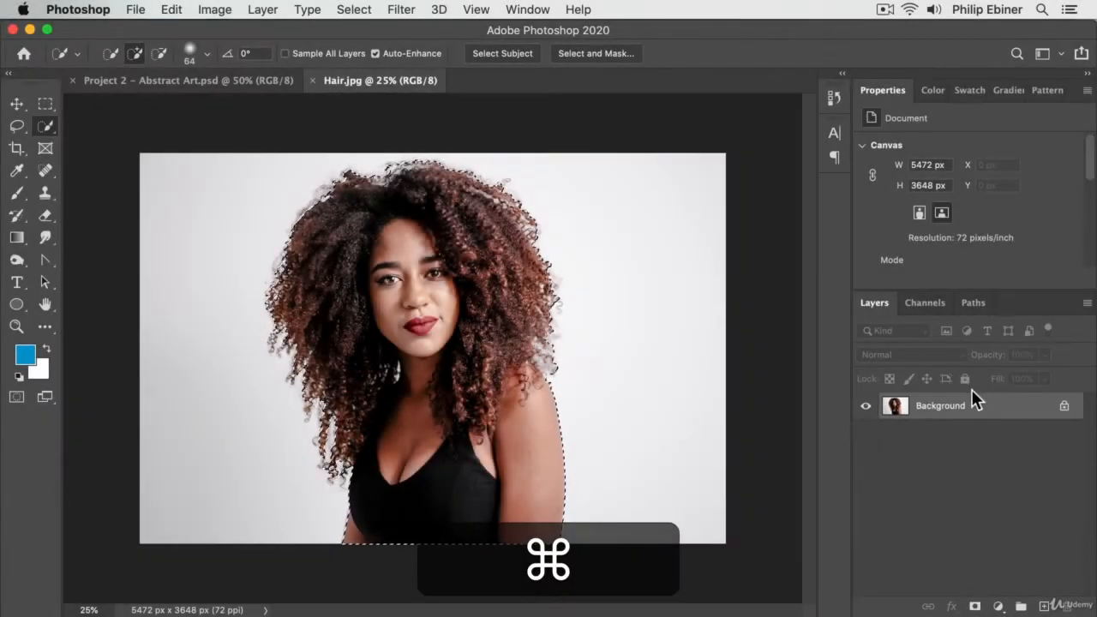
# Step: Copy the selected woman onto a new layer and hide the Background layer
pyautogui.press('super+j')
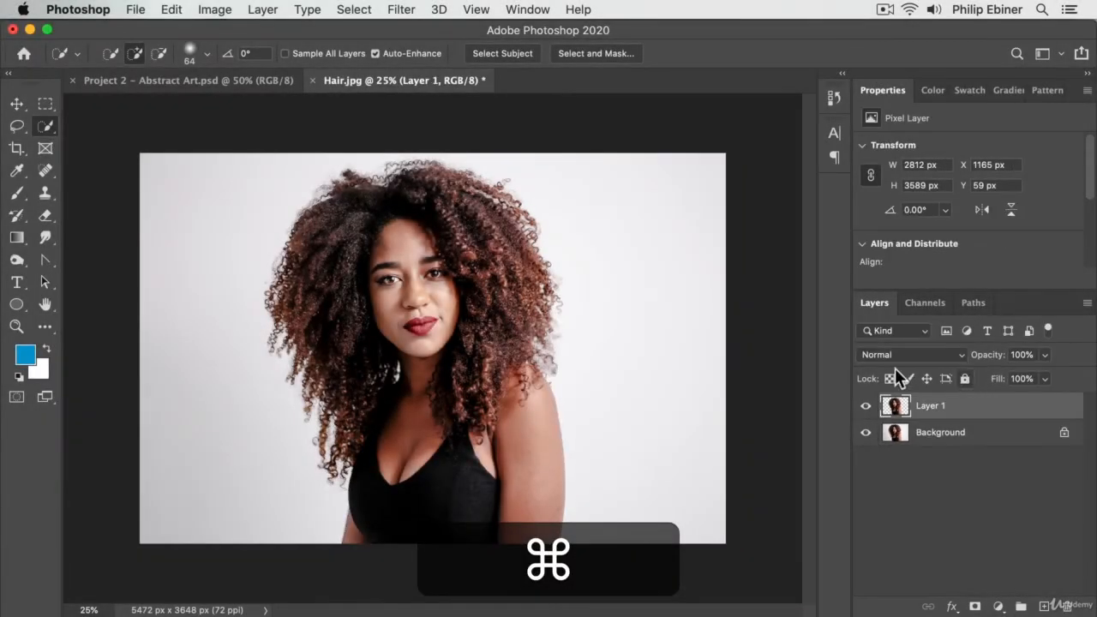
pyautogui.click(865, 432)
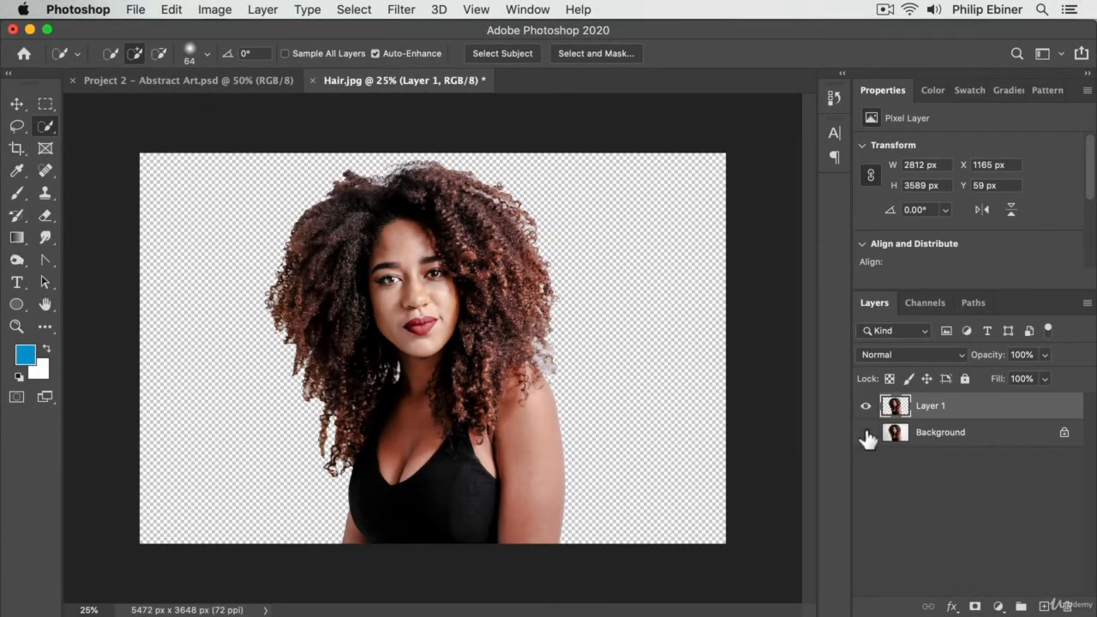
pyautogui.click(866, 433)
pyautogui.click(866, 433)
# Step: Examine the cutout's curly hair edge at 300%, comparing it with the original by toggling the Background layer's visibility
pyautogui.press('z')
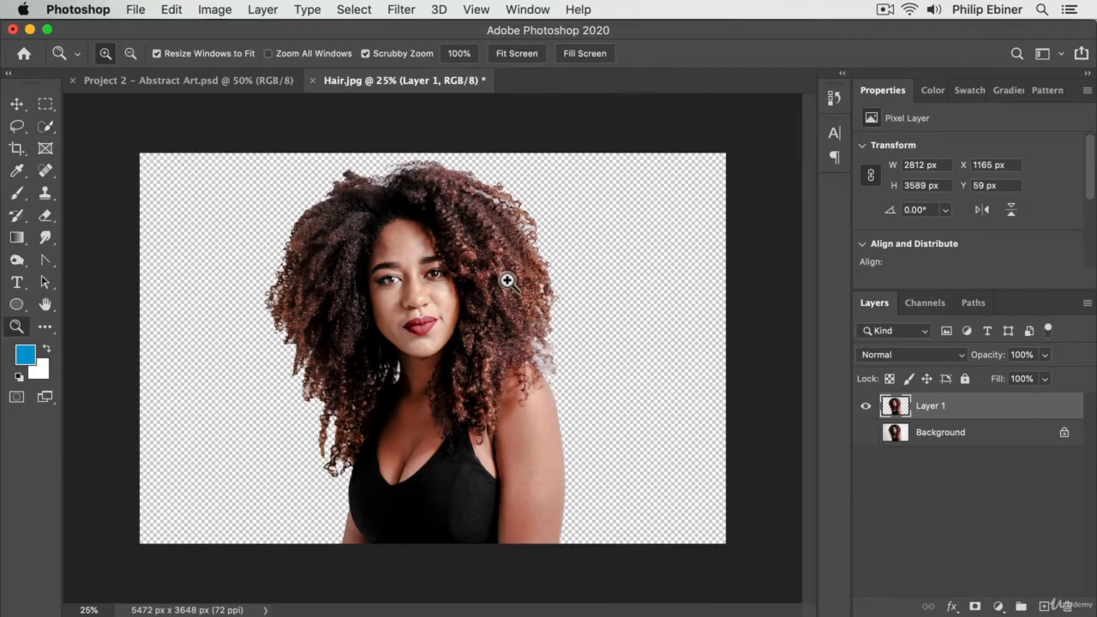
pyautogui.click(558, 265)
pyautogui.click(554, 296)
pyautogui.click(587, 270)
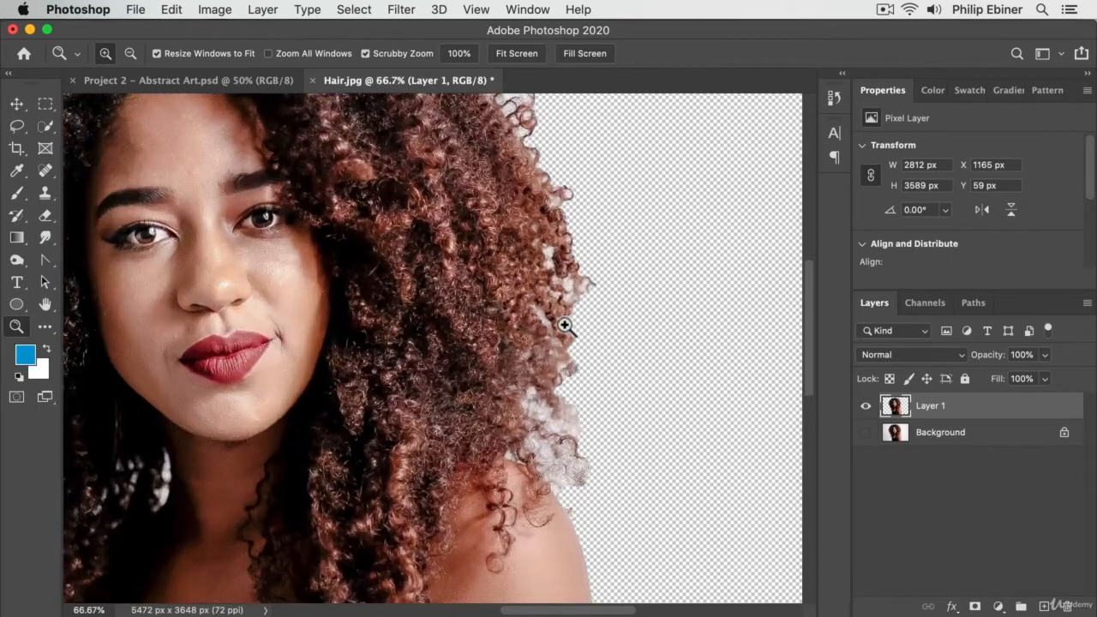
pyautogui.click(572, 321)
pyautogui.click(571, 274)
pyautogui.click(611, 265)
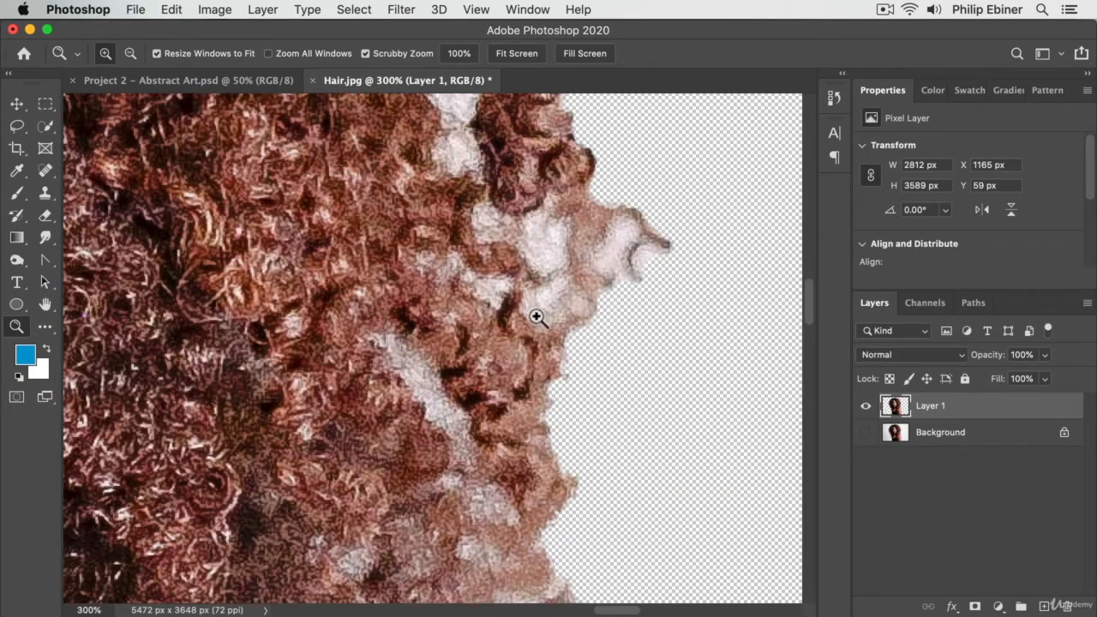
pyautogui.click(867, 432)
pyautogui.click(867, 432)
pyautogui.click(866, 432)
pyautogui.click(866, 432)
pyautogui.click(866, 432)
pyautogui.click(866, 432)
pyautogui.click(866, 431)
pyautogui.keyDown('alt'); pyautogui.click(624, 326); pyautogui.keyUp('alt')
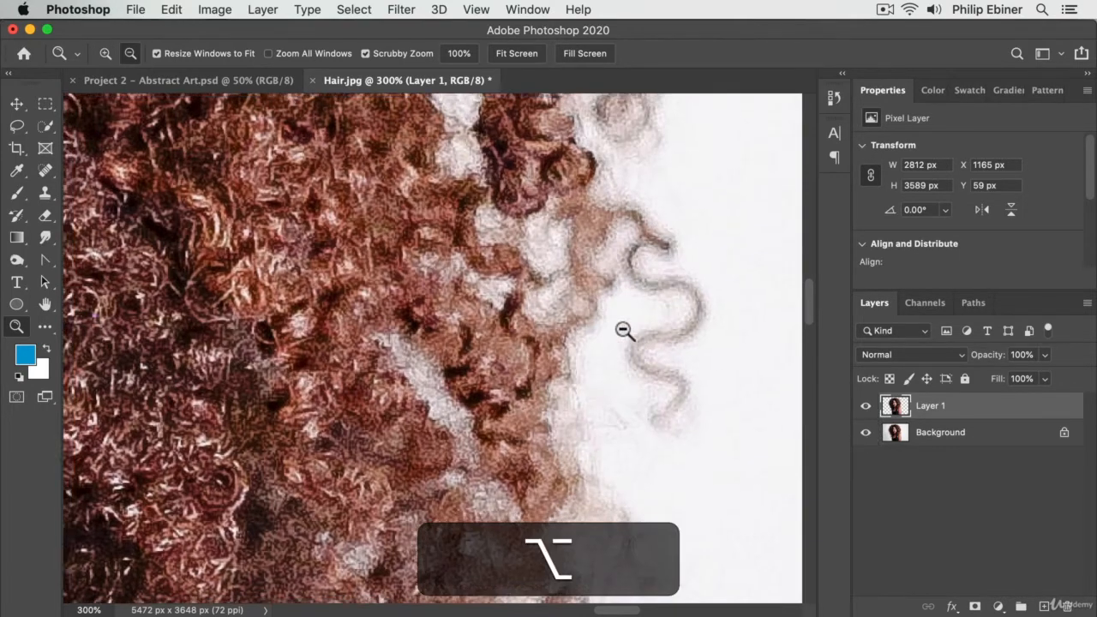
pyautogui.keyDown('alt'); pyautogui.click(546, 326); pyautogui.keyUp('alt')
pyautogui.keyDown('alt'); pyautogui.click(544, 313); pyautogui.keyUp('alt')
pyautogui.keyDown('alt'); pyautogui.click(543, 314); pyautogui.keyUp('alt')
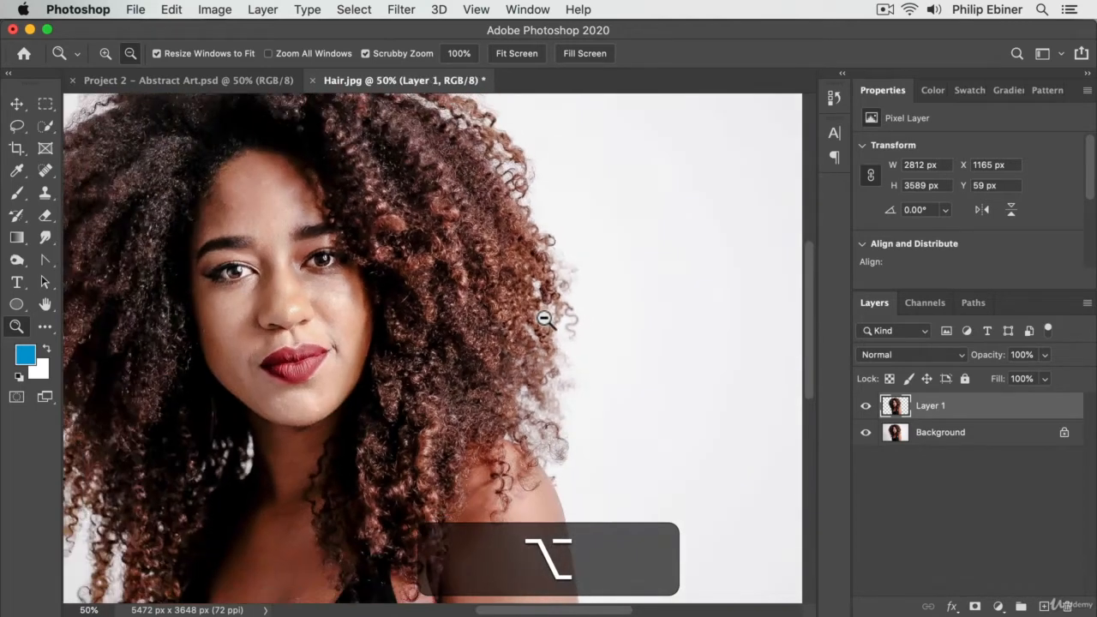
pyautogui.keyDown('alt'); pyautogui.click(544, 314); pyautogui.keyUp('alt')
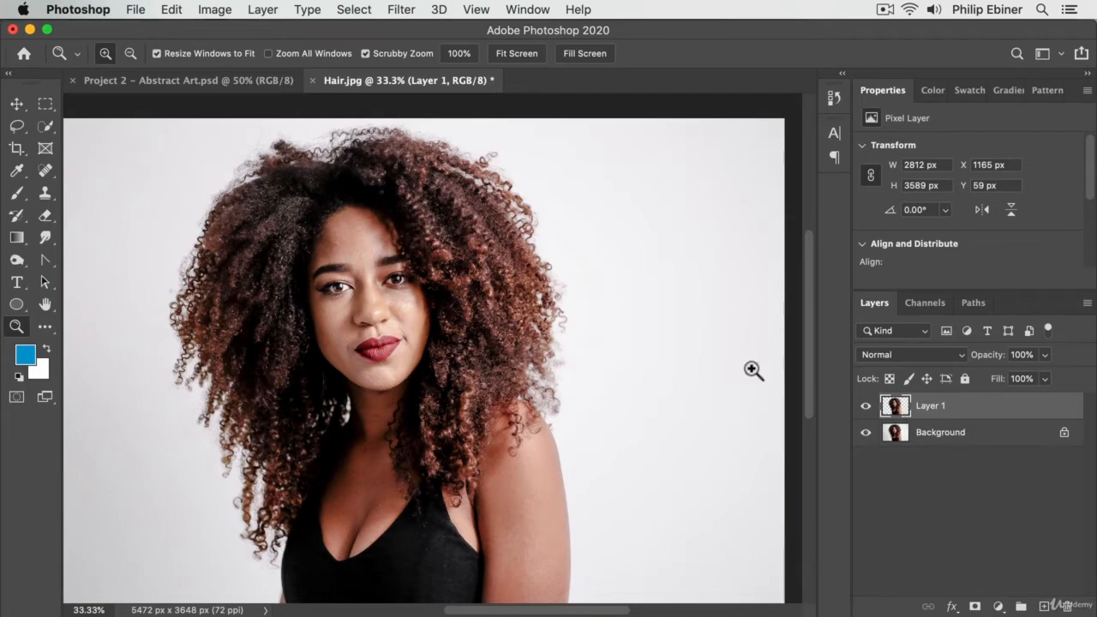
# Step: Undo the layer copy and the visibility changes, going back to the subject selection on the Background layer
pyautogui.press('super+z')
pyautogui.press('super+z')
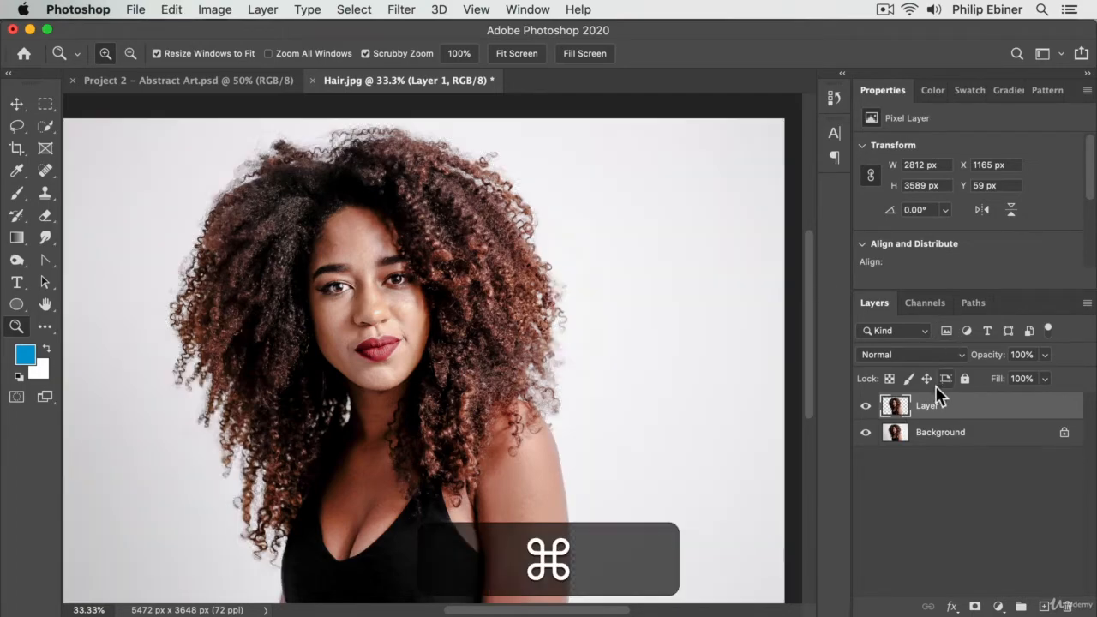
pyautogui.press('super+z')
pyautogui.press('super+z')
pyautogui.press('super+z')
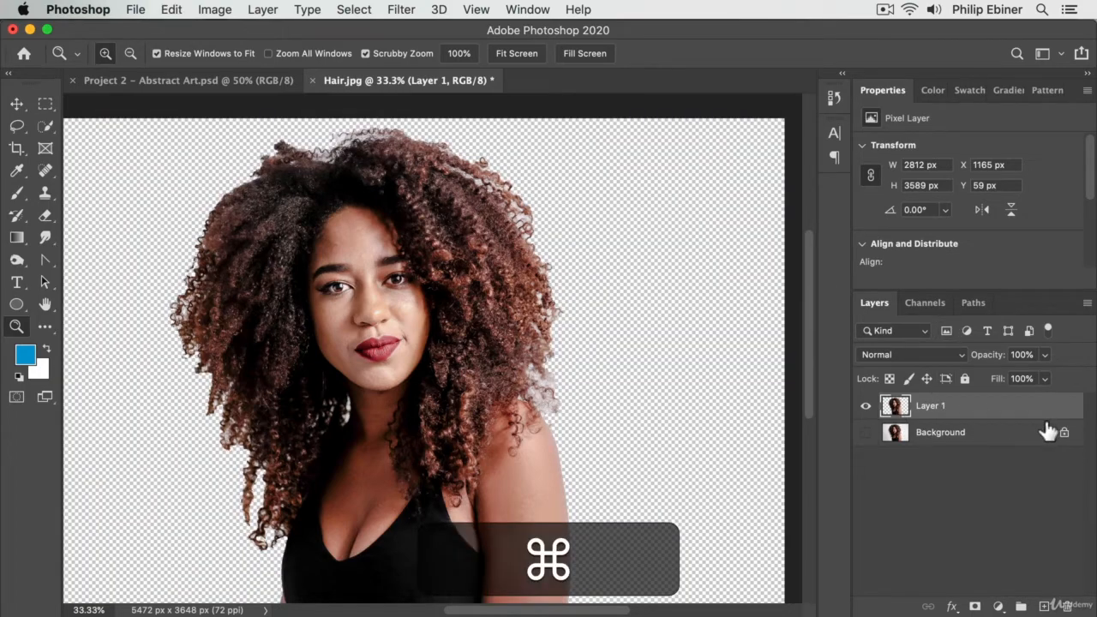
pyautogui.press('super+z')
pyautogui.press('super+z')
pyautogui.press('super+z')
pyautogui.press('super+z')
pyautogui.press('super+z')
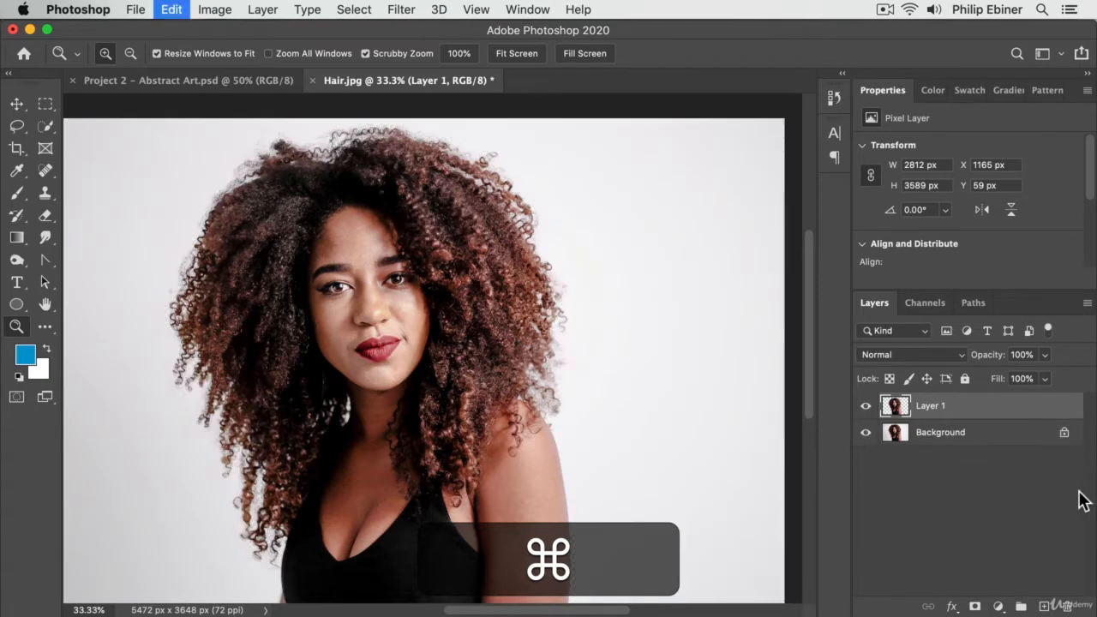
pyautogui.press('super+z')
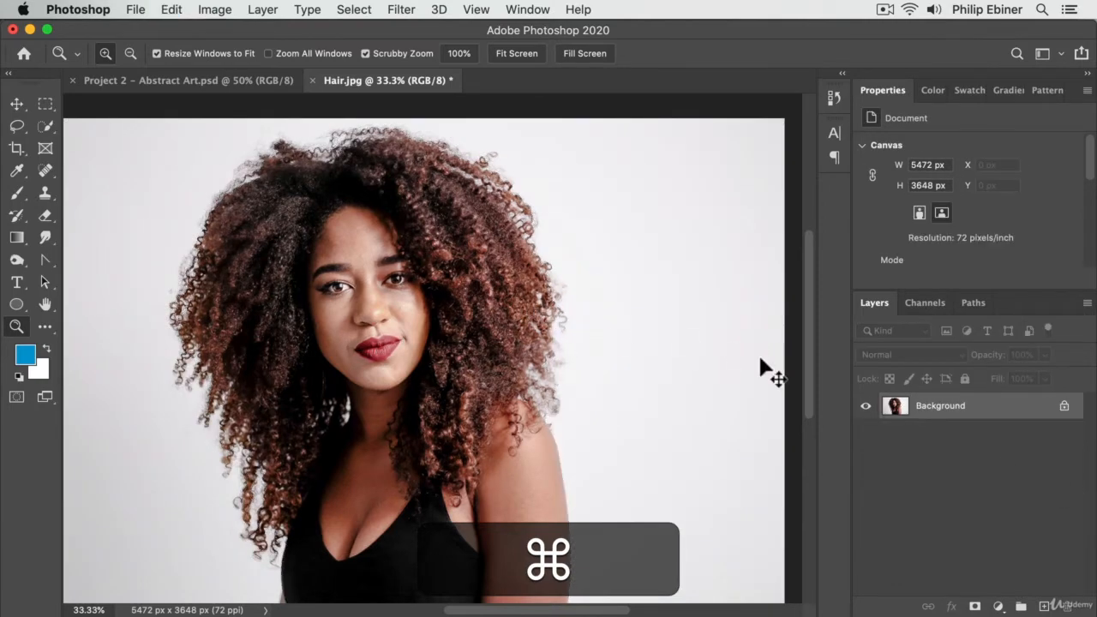
pyautogui.press('super+shift+z')
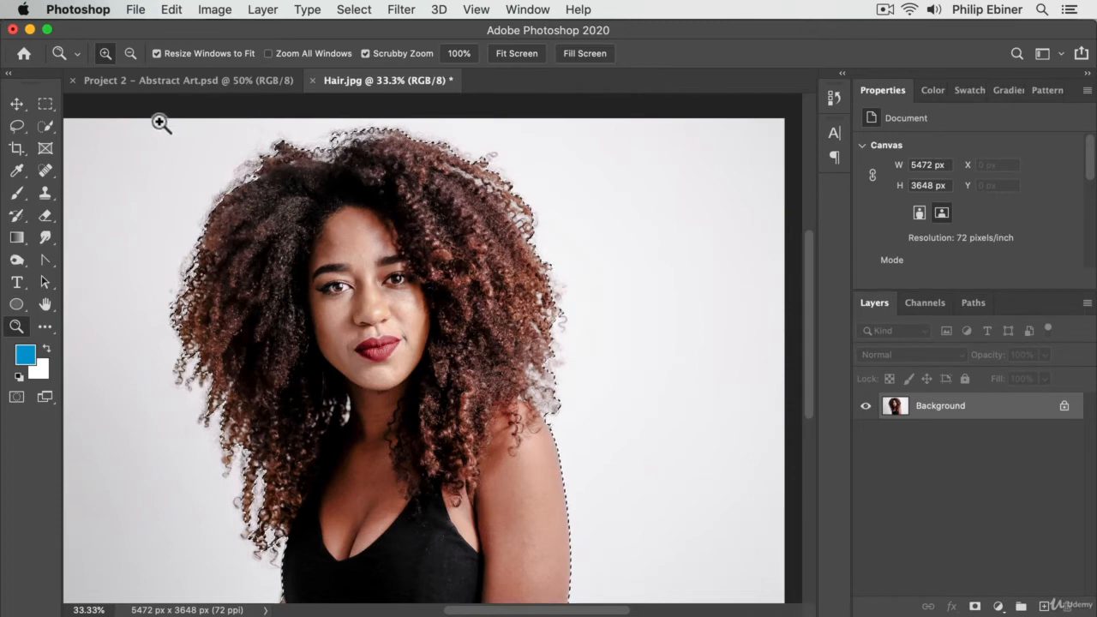
# Step: Add a layer mask to the Background layer from the subject selection
pyautogui.click(176, 10)
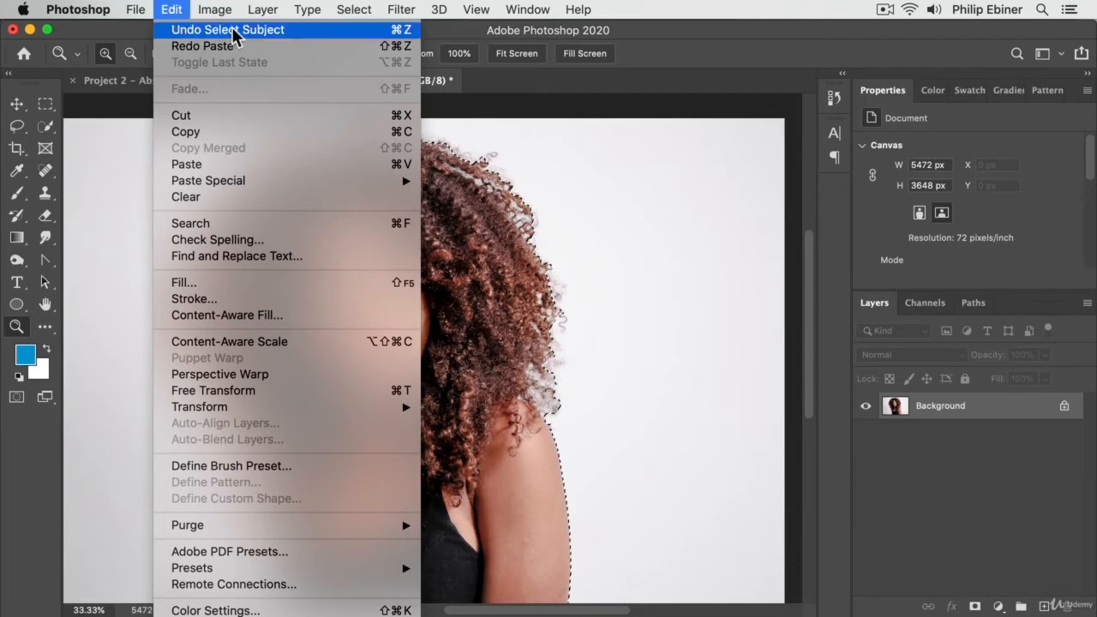
pyautogui.click(932, 518)
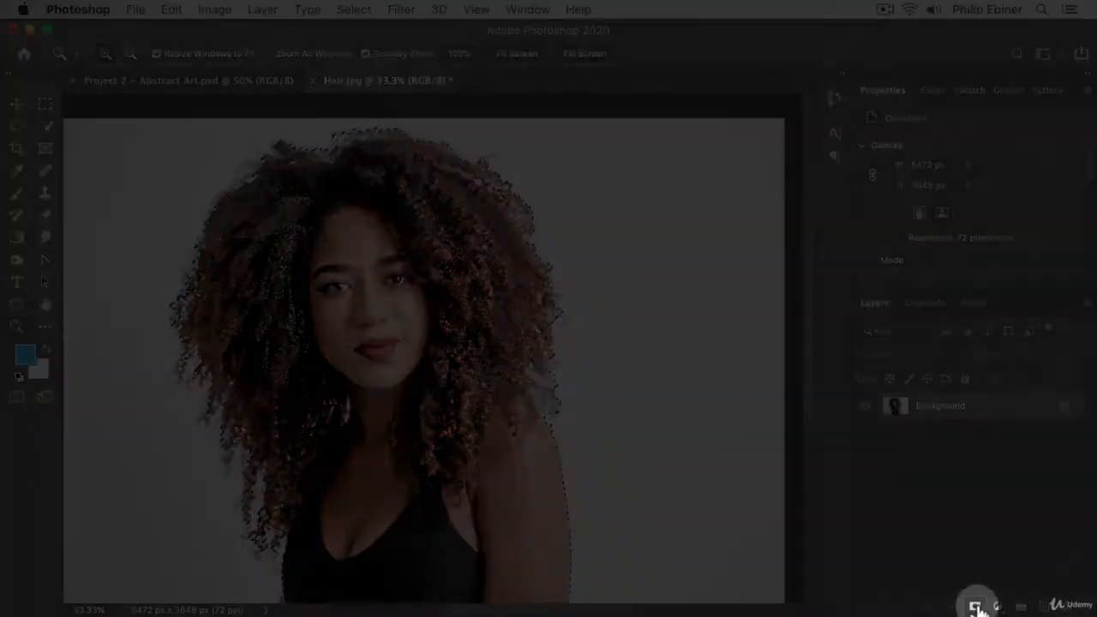
pyautogui.click(977, 607)
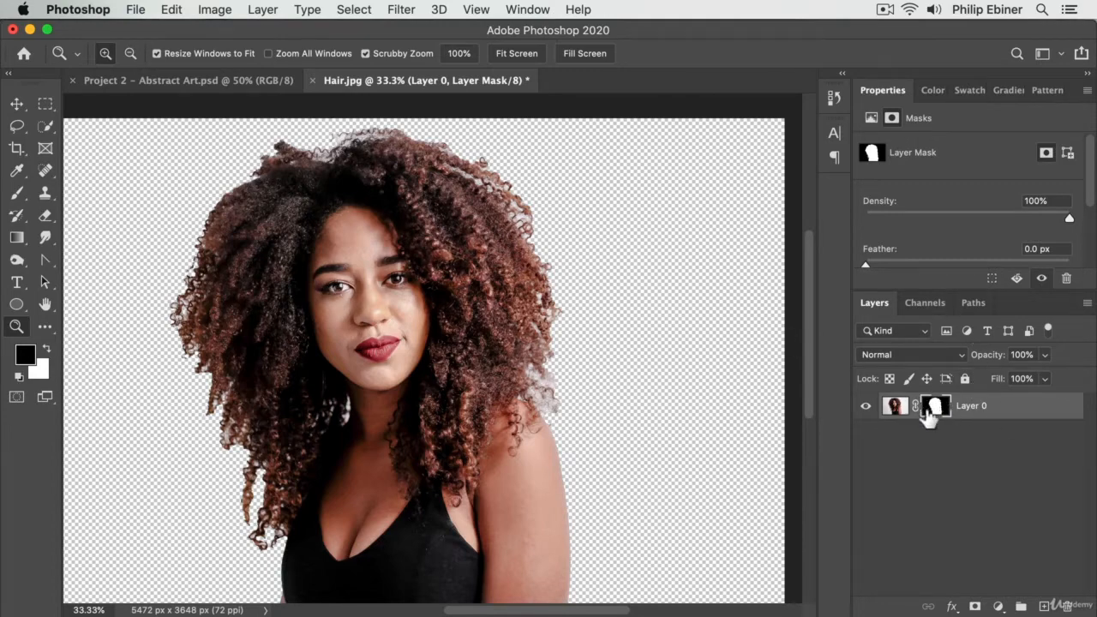
# Step: Try revealing the backdrop beside the hair and shoulder with a white Brush stroke on the layer mask, and undo the stroke
pyautogui.press('b')
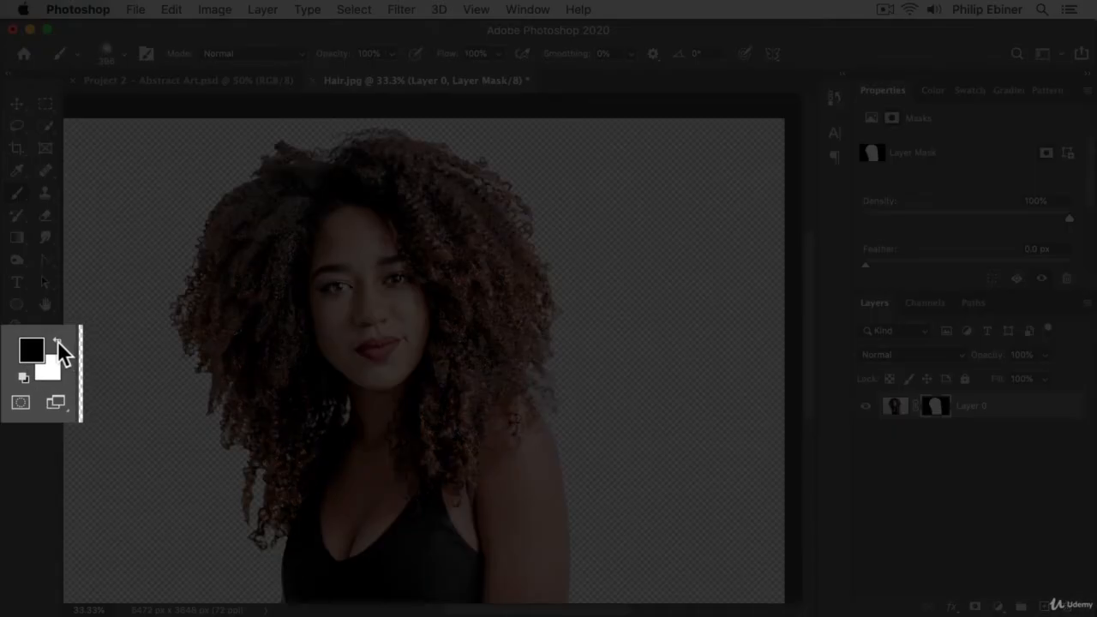
pyautogui.click(58, 343)
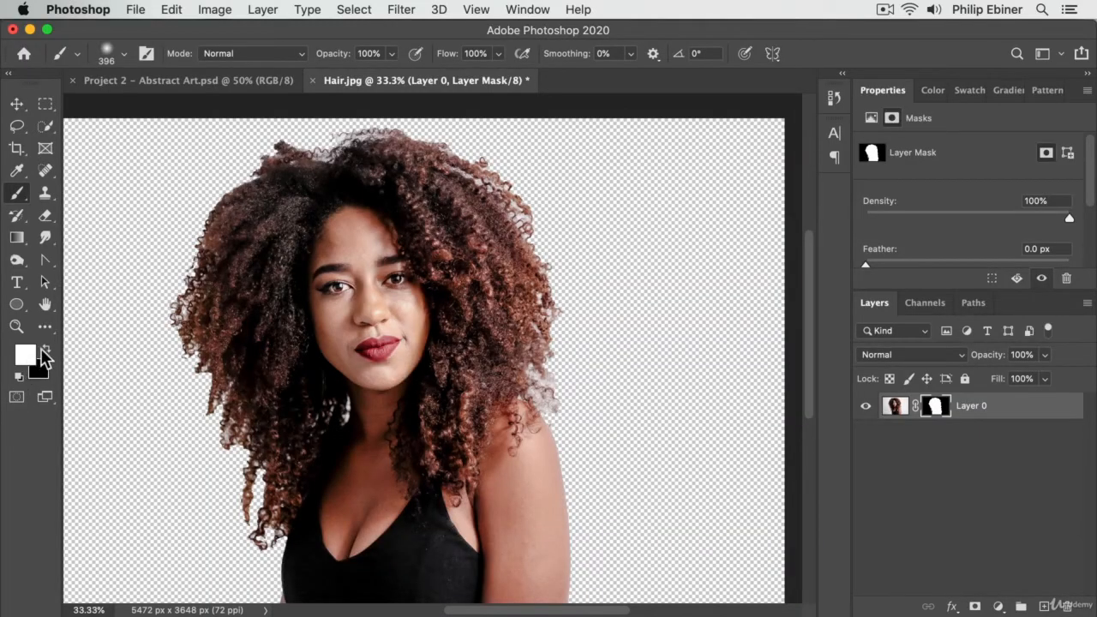
pyautogui.click(41, 351)
pyautogui.click(46, 349)
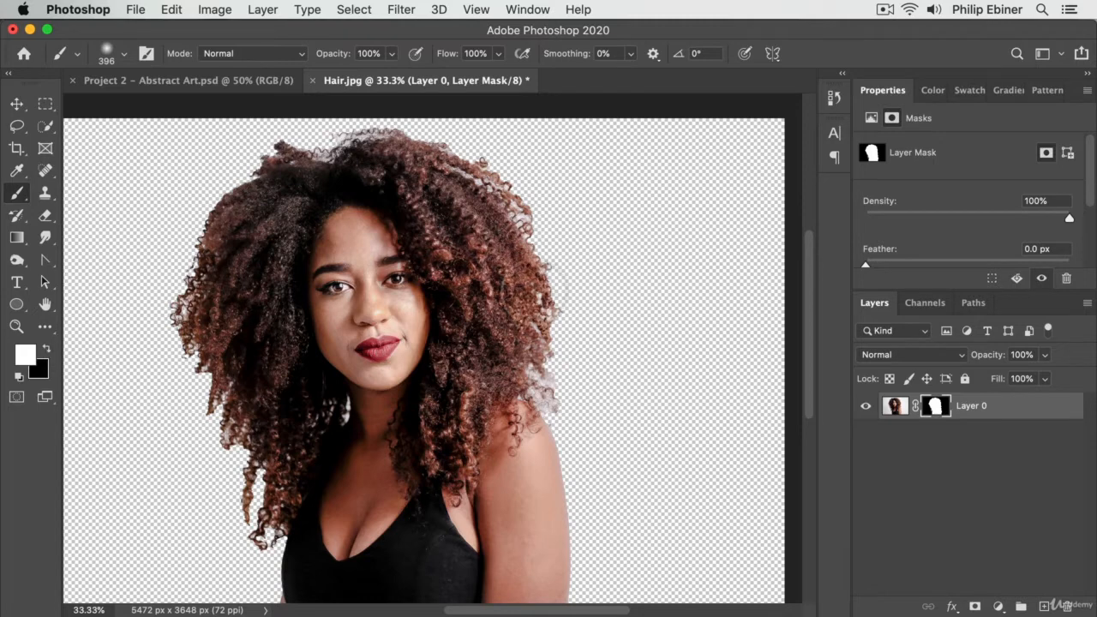
pyautogui.moveTo(516, 292)
pyautogui.mouseDown()
pyautogui.moveTo(704, 240)
pyautogui.moveTo(590, 228)
pyautogui.moveTo(572, 328)
pyautogui.moveTo(596, 457)
pyautogui.moveTo(604, 591)
pyautogui.mouseUp()
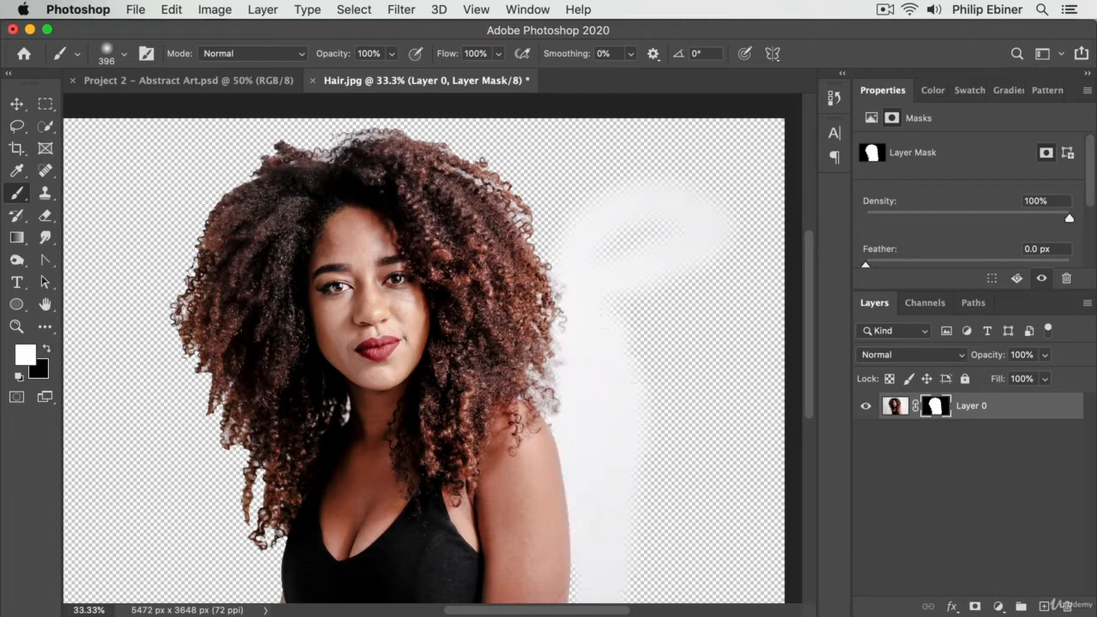
pyautogui.press('super+z')
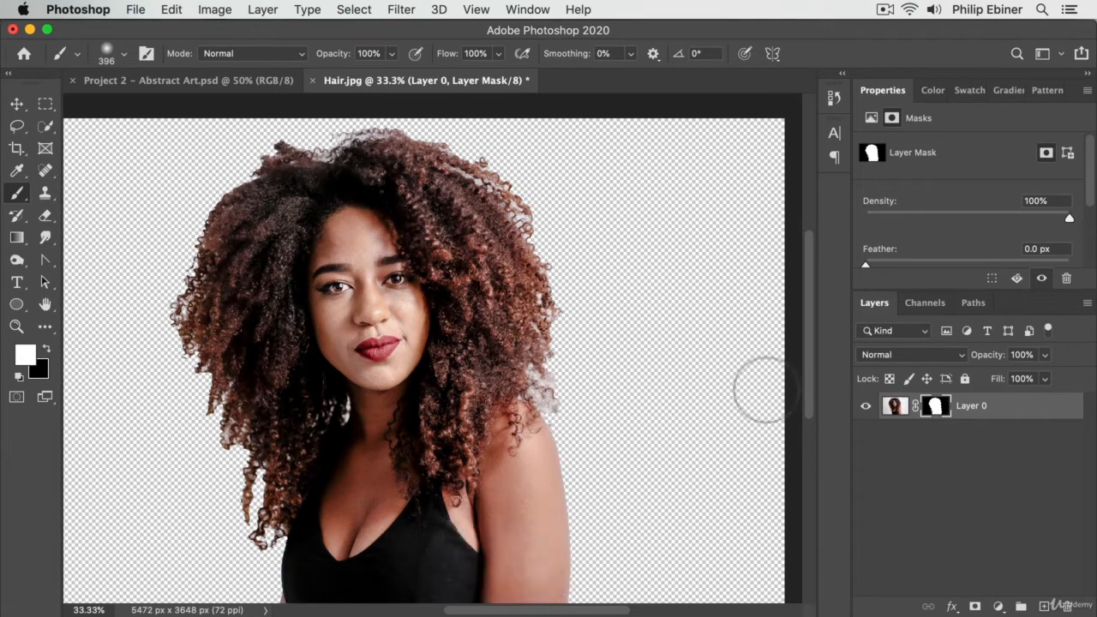
# Step: Examine the masked hair edge beside the woman's face up close, and return to a 33.3% view of the figure
pyautogui.press('z')
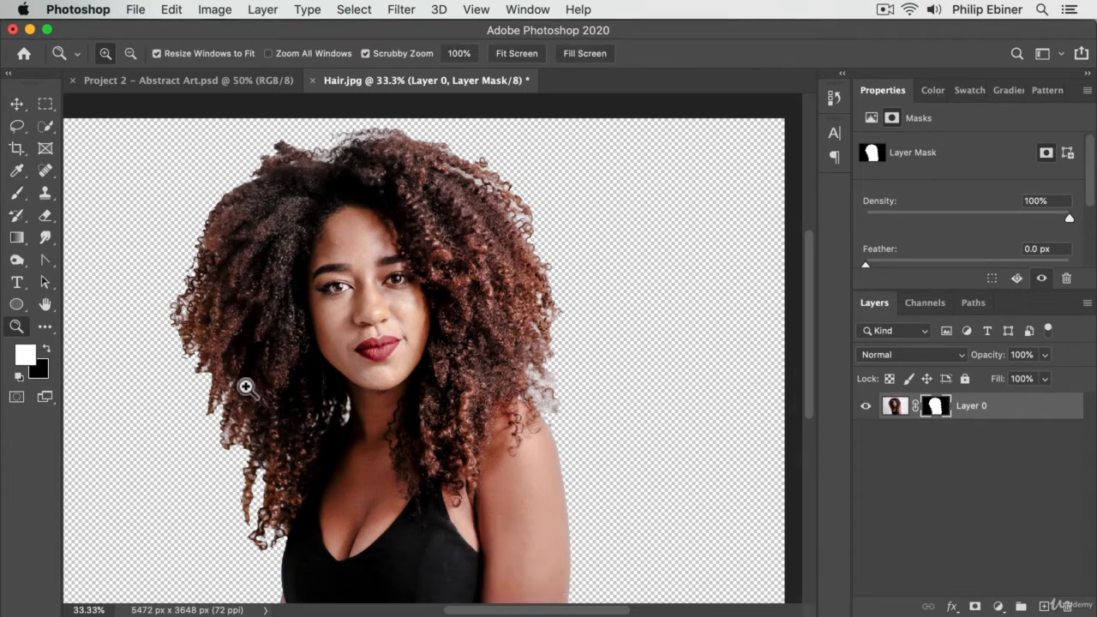
pyautogui.click(238, 389)
pyautogui.click(185, 348)
pyautogui.click(183, 347)
pyautogui.click(144, 321)
pyautogui.press('alt')
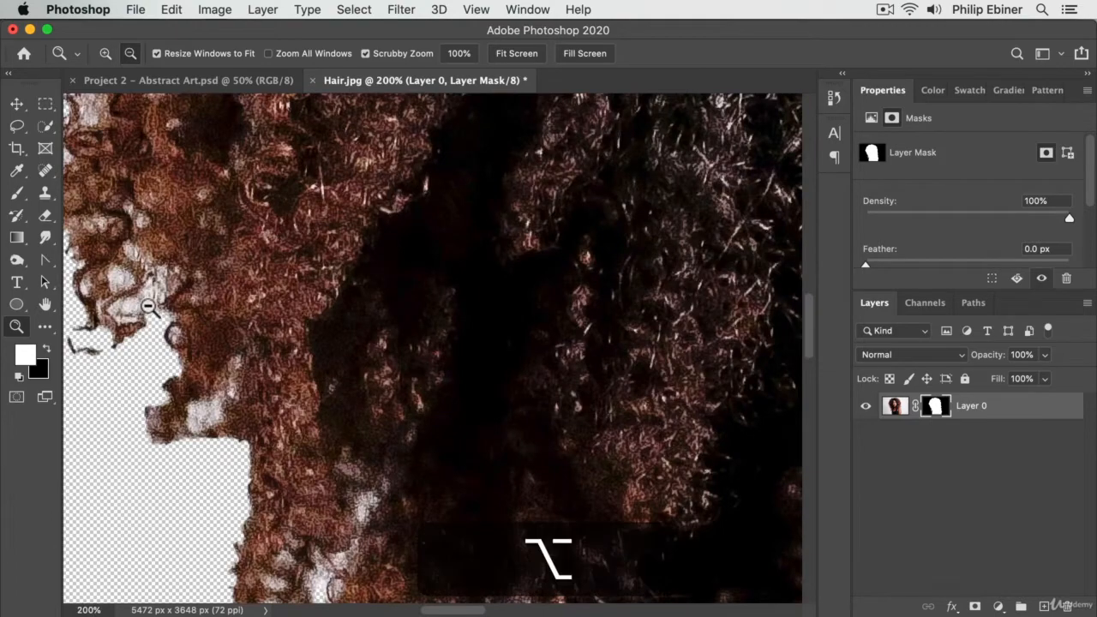
pyautogui.keyDown('alt'); pyautogui.click(360, 317); pyautogui.keyUp('alt')
pyautogui.keyDown('alt'); pyautogui.click(693, 279); pyautogui.keyUp('alt')
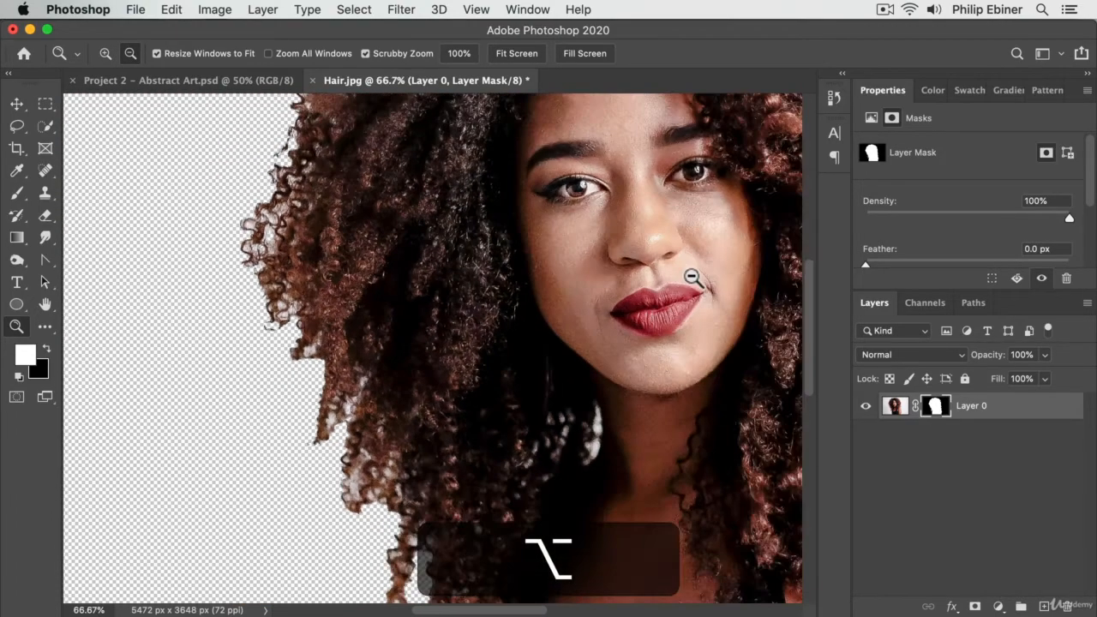
pyautogui.keyDown('alt'); pyautogui.click(706, 286); pyautogui.keyUp('alt')
pyautogui.keyDown('alt'); pyautogui.click(716, 276); pyautogui.keyUp('alt')
pyautogui.moveTo(716, 276); pyautogui.dragTo(521, 272)
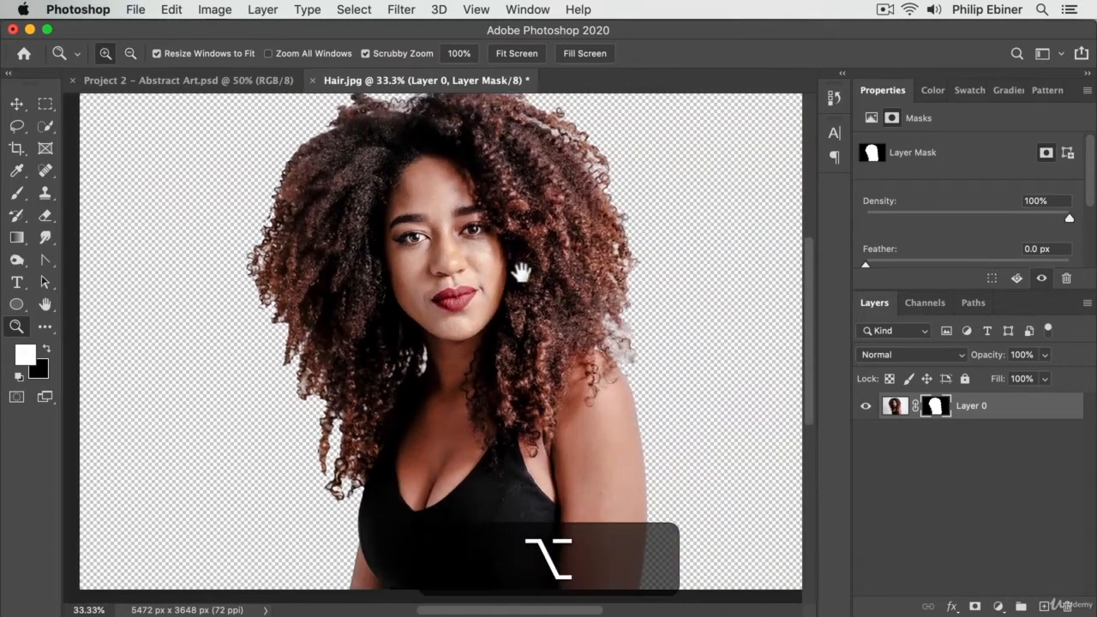
# Step: In Project 2 – Abstract Art.psd, hide the Paint Texture and Bokeh Texture layers so that only Floating Man is shown
pyautogui.click(191, 80)
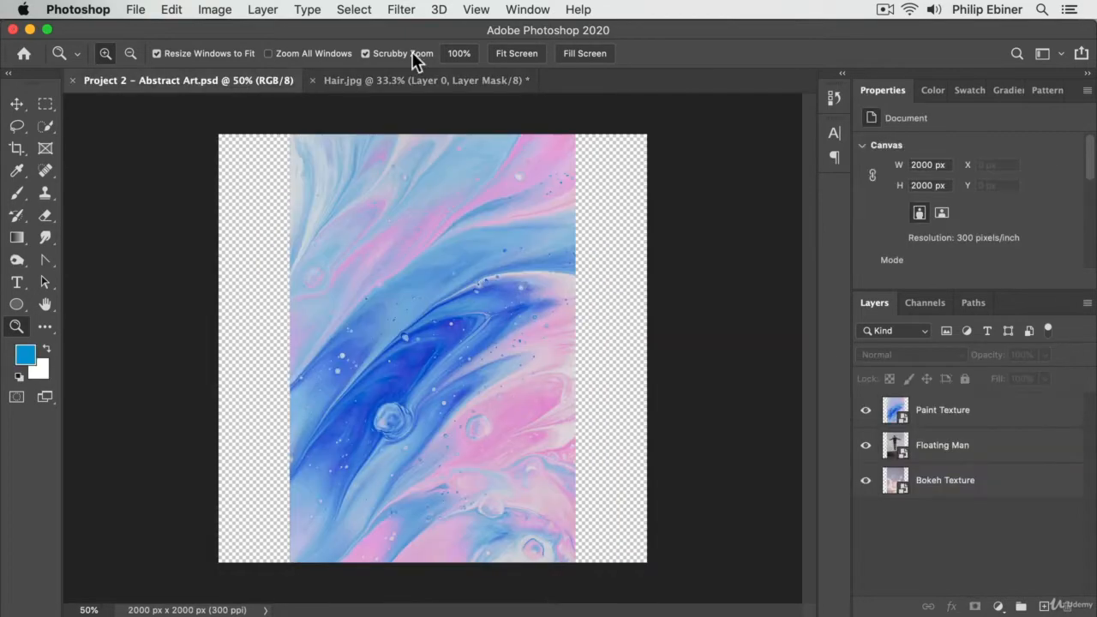
pyautogui.click(865, 409)
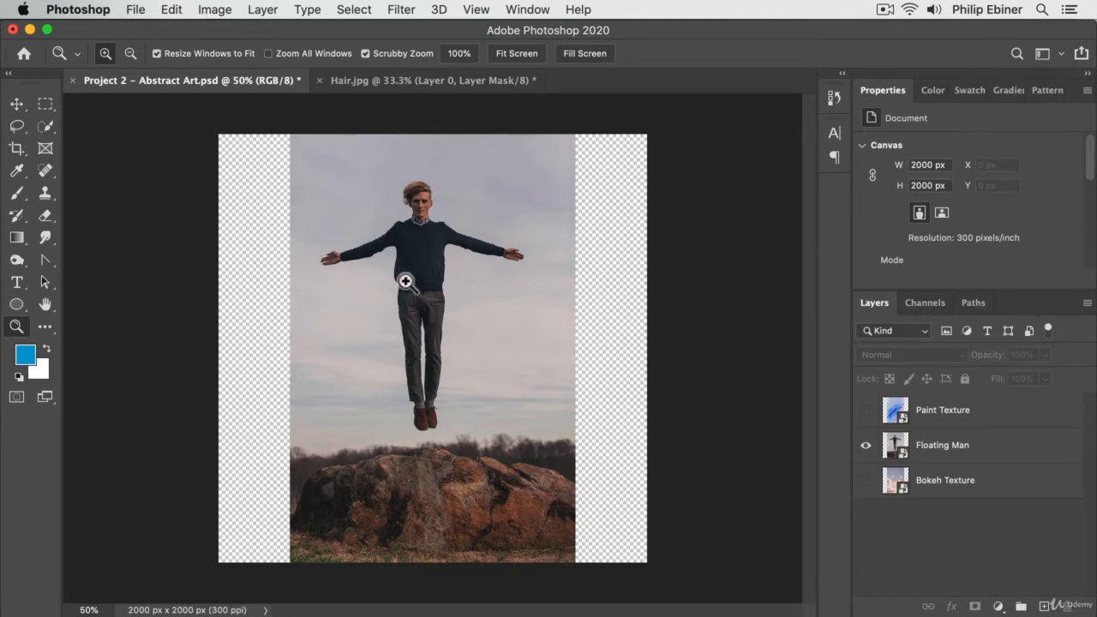
# Step: Activate the Quick Selection tool and make the Floating Man layer the active layer at a 100% view
pyautogui.click(435, 290)
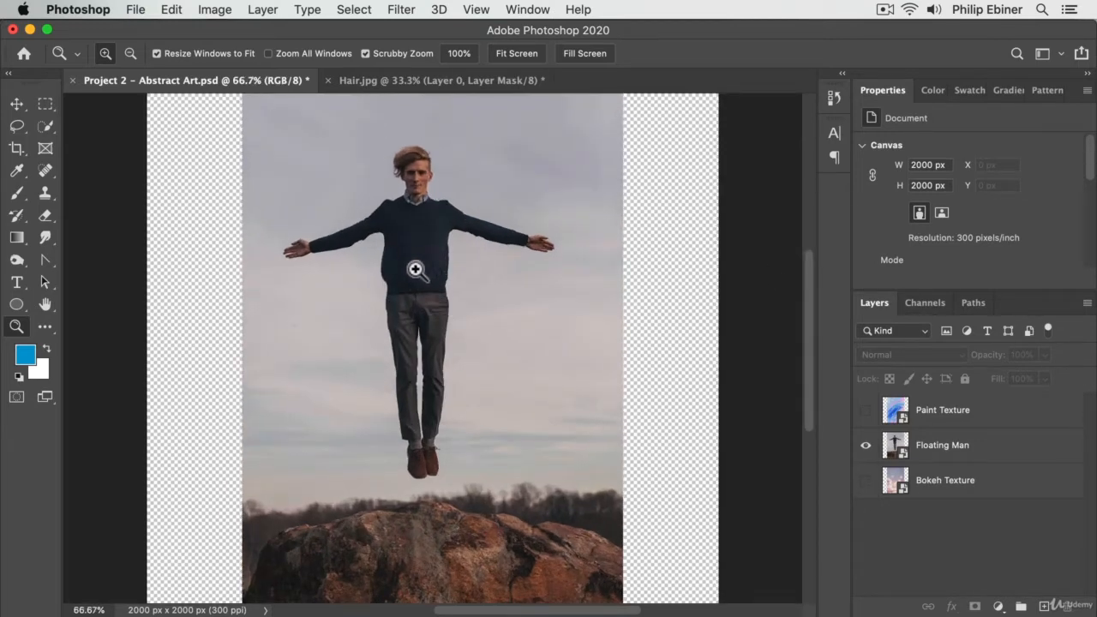
pyautogui.click(417, 268)
pyautogui.moveTo(426, 262); pyautogui.dragTo(437, 285)
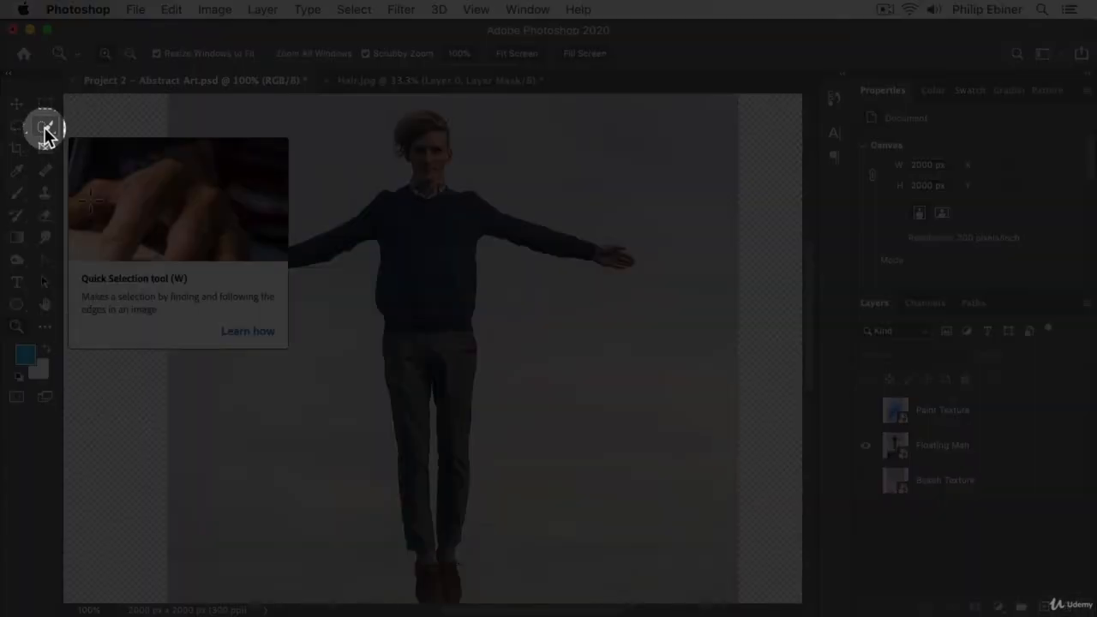
pyautogui.click(44, 133)
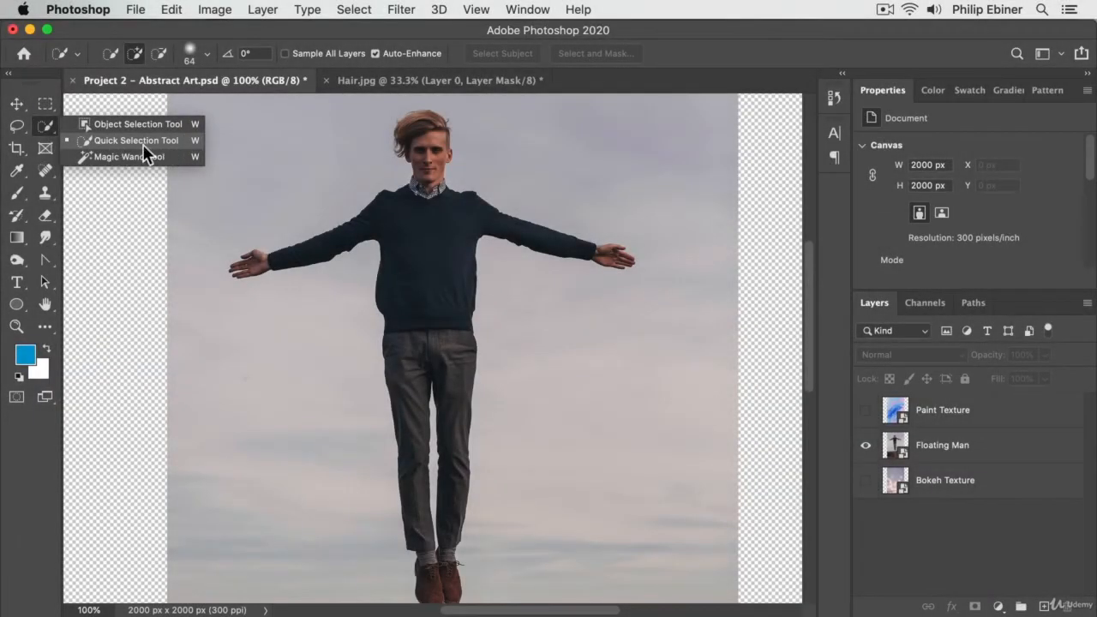
pyautogui.click(143, 142)
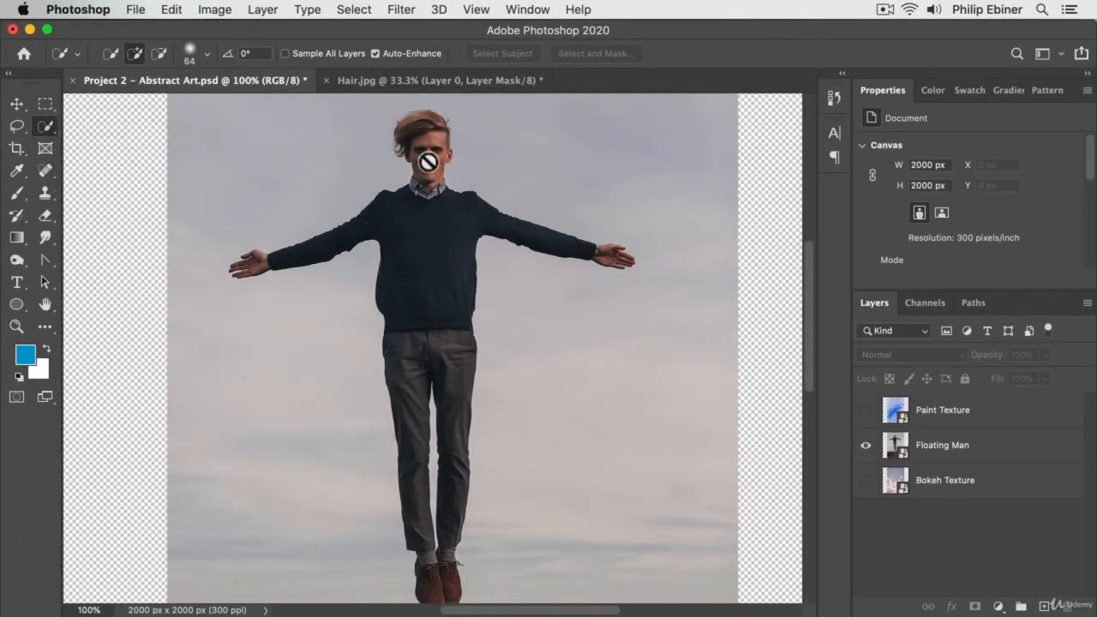
pyautogui.click(1069, 441)
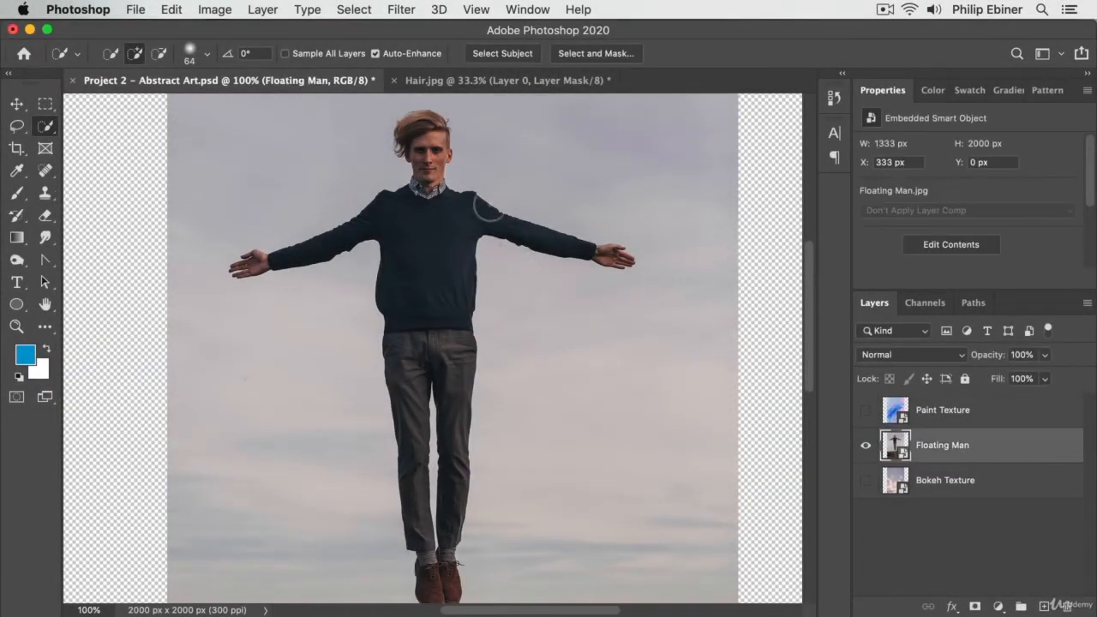
# Step: Set the Quick Selection brush to a size of 52 px, hardness of 9% and spacing of 22%
pyautogui.click(75, 54)
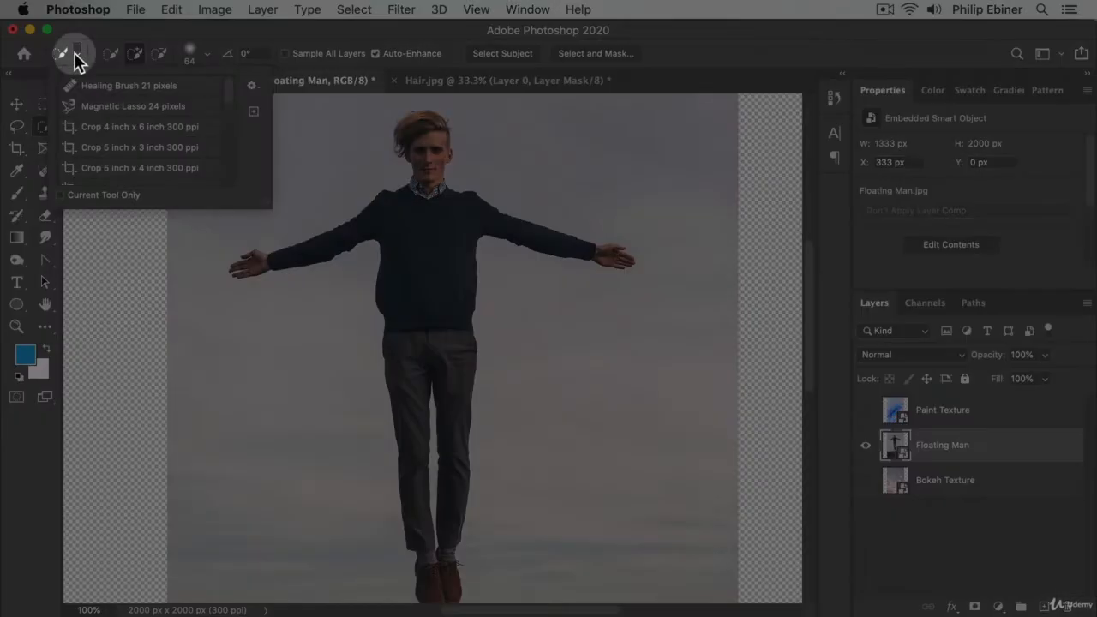
pyautogui.click(83, 57)
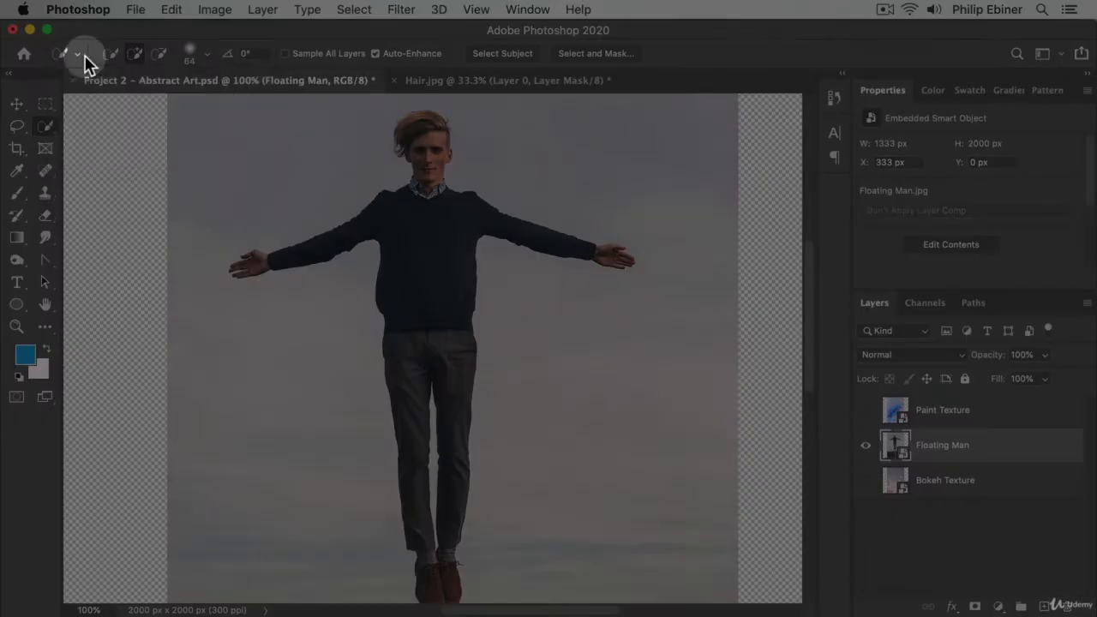
pyautogui.click(207, 57)
pyautogui.moveTo(163, 97); pyautogui.dragTo(152, 100)
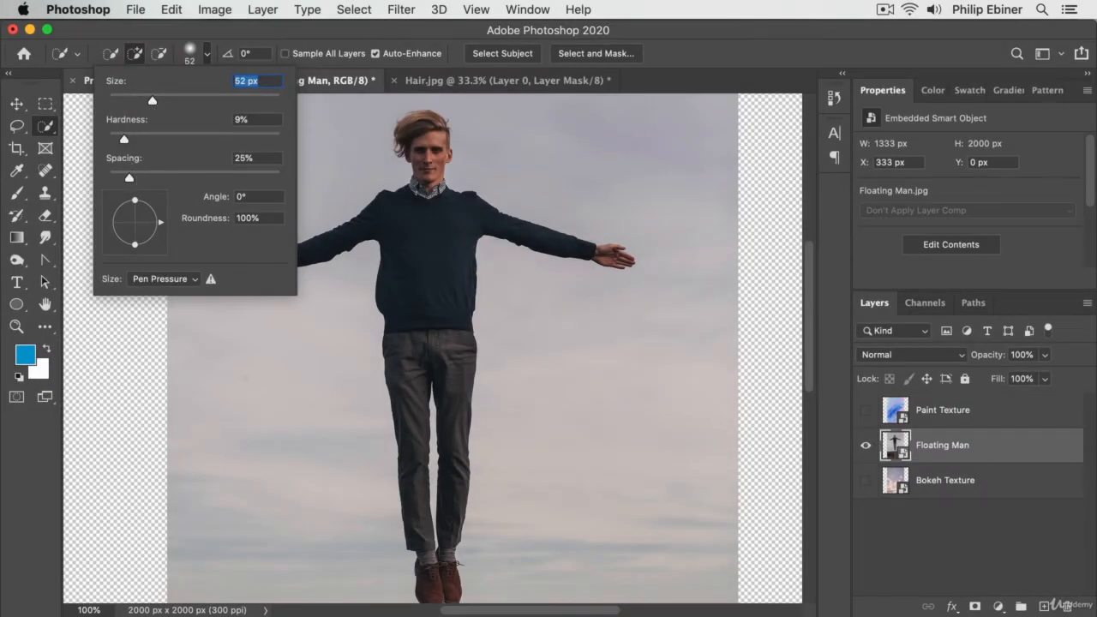
pyautogui.moveTo(120, 137); pyautogui.dragTo(131, 144)
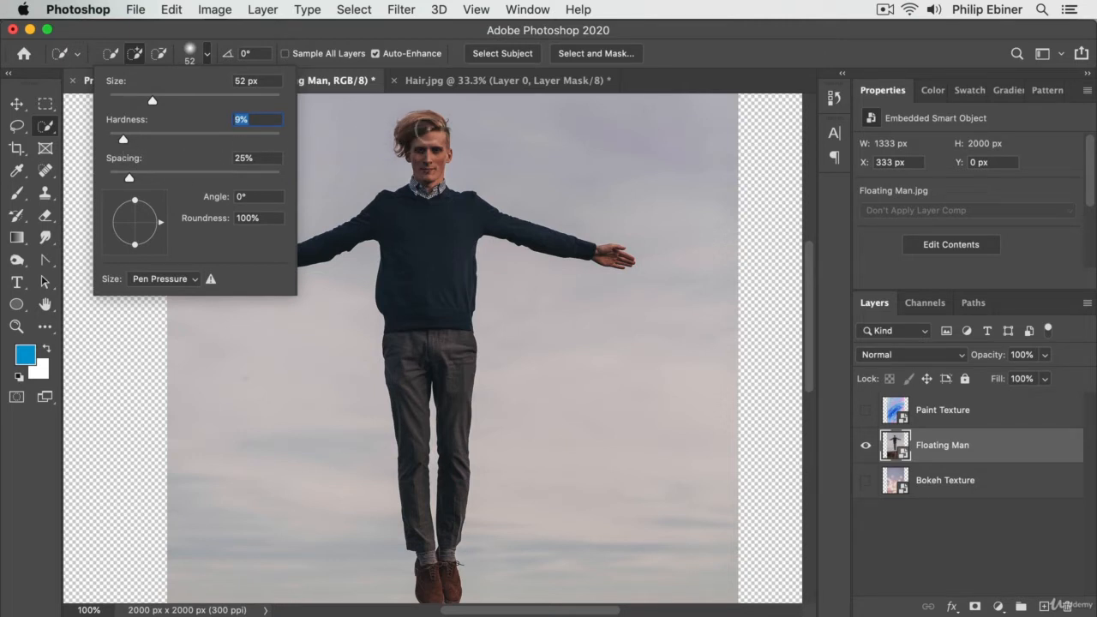
pyautogui.moveTo(128, 176); pyautogui.dragTo(142, 177)
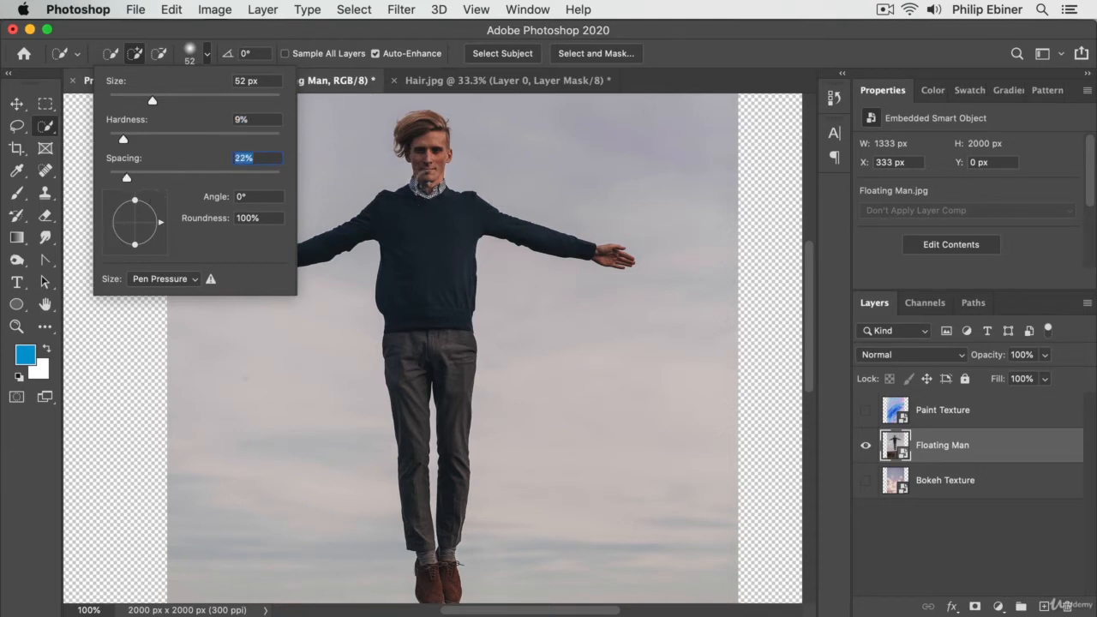
# Step: Select the floating man from hair to shoes with additive Quick Selection strokes over his sweater, trousers and feet
pyautogui.click(125, 56)
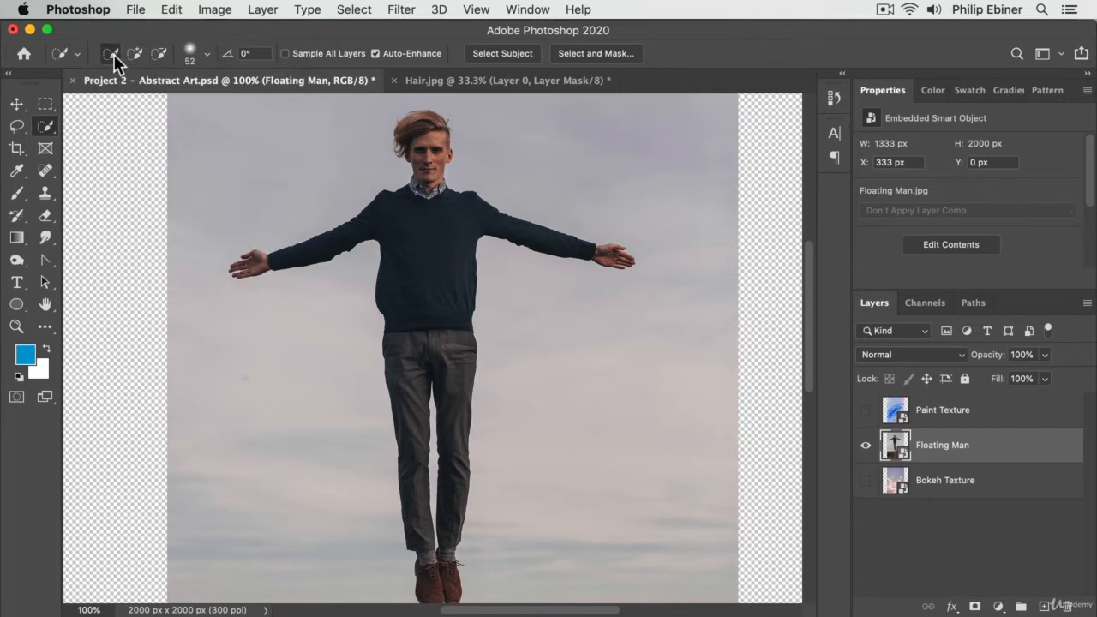
pyautogui.click(112, 53)
pyautogui.click(158, 53)
pyautogui.moveTo(428, 190); pyautogui.dragTo(431, 228)
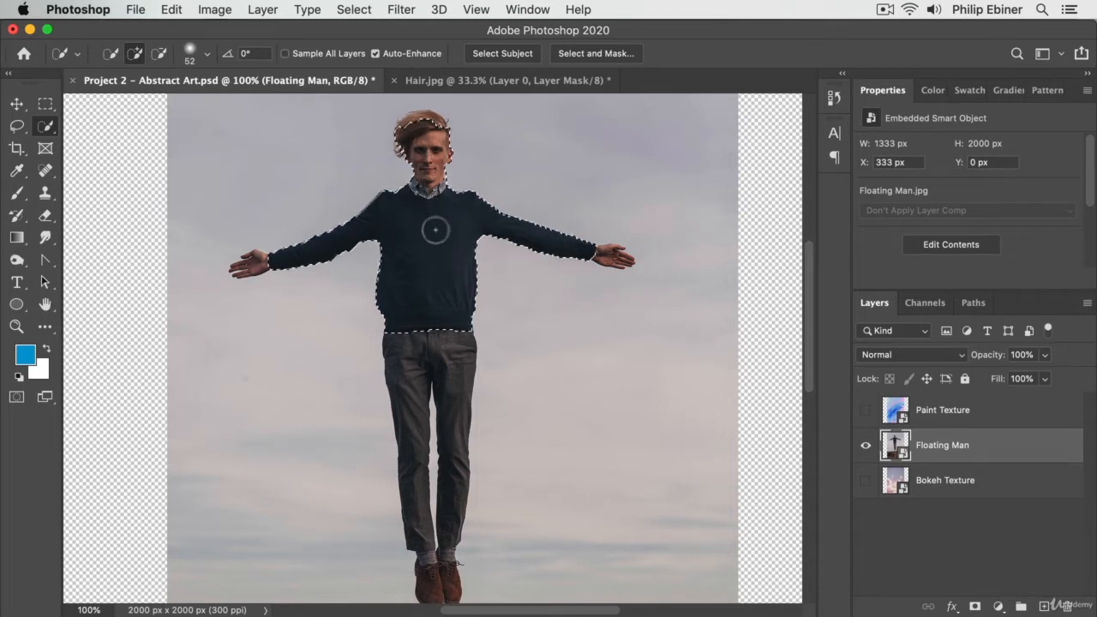
pyautogui.click(410, 365)
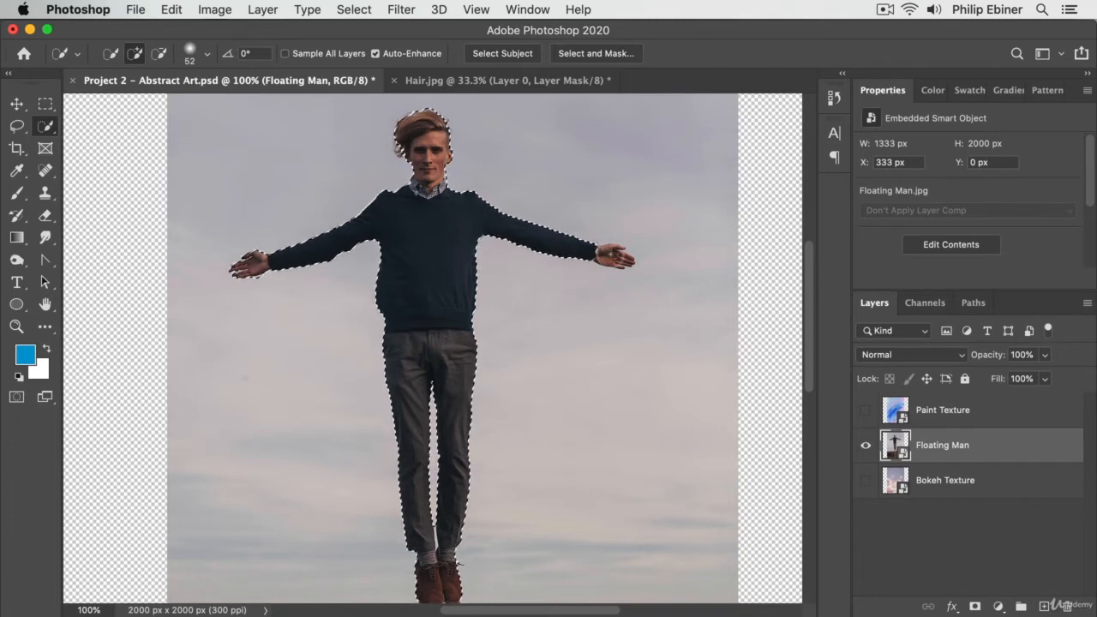
pyautogui.moveTo(422, 562); pyautogui.dragTo(436, 397)
# Step: Paint over the trouser legs at 300% view with Quick Selection so the gap between them joins the selection
pyautogui.press('z')
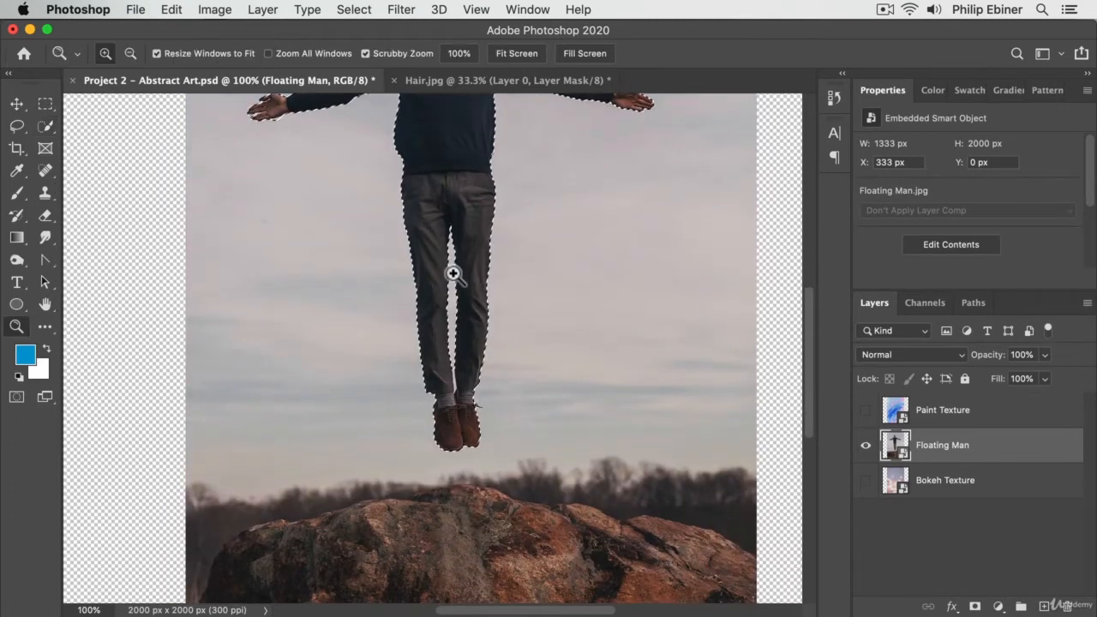
pyautogui.click(455, 276)
pyautogui.click(448, 294)
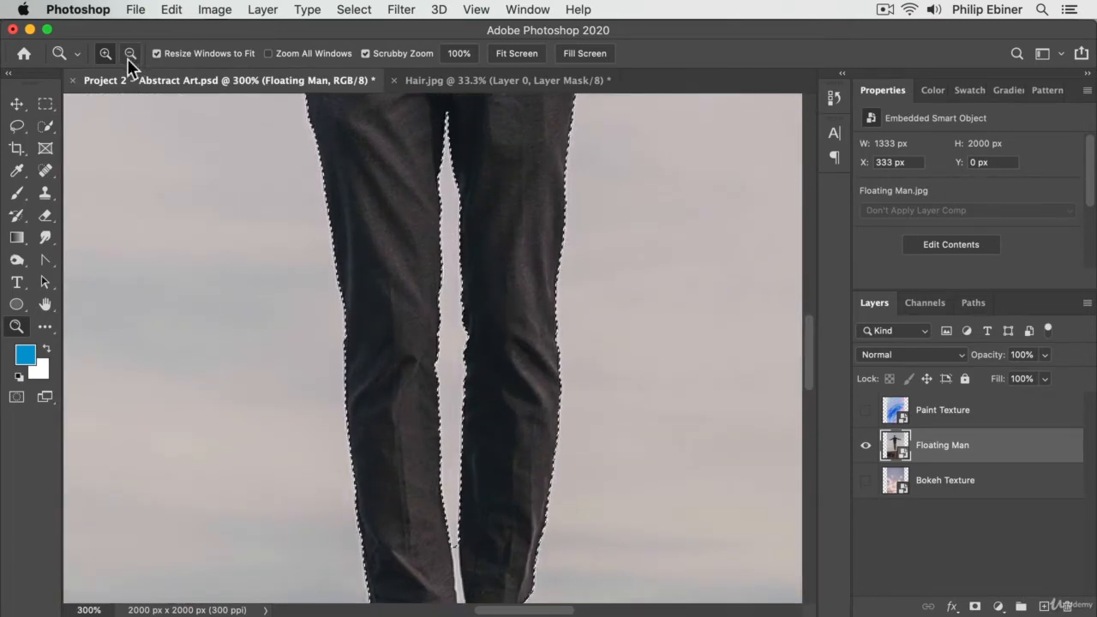
pyautogui.click(45, 126)
pyautogui.moveTo(419, 242)
pyautogui.mouseDown()
pyautogui.moveTo(454, 193)
pyautogui.moveTo(426, 159)
pyautogui.moveTo(416, 440)
pyautogui.mouseUp()
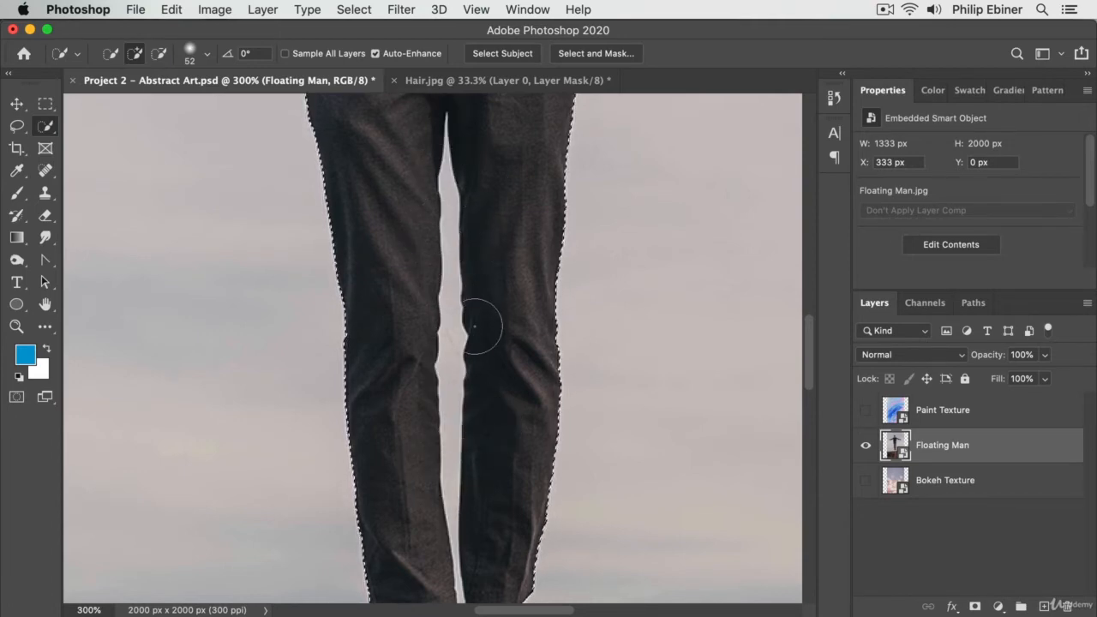
# Step: Switch Quick Selection to subtracting from the selection and resize its brush to 17 px
pyautogui.click(154, 54)
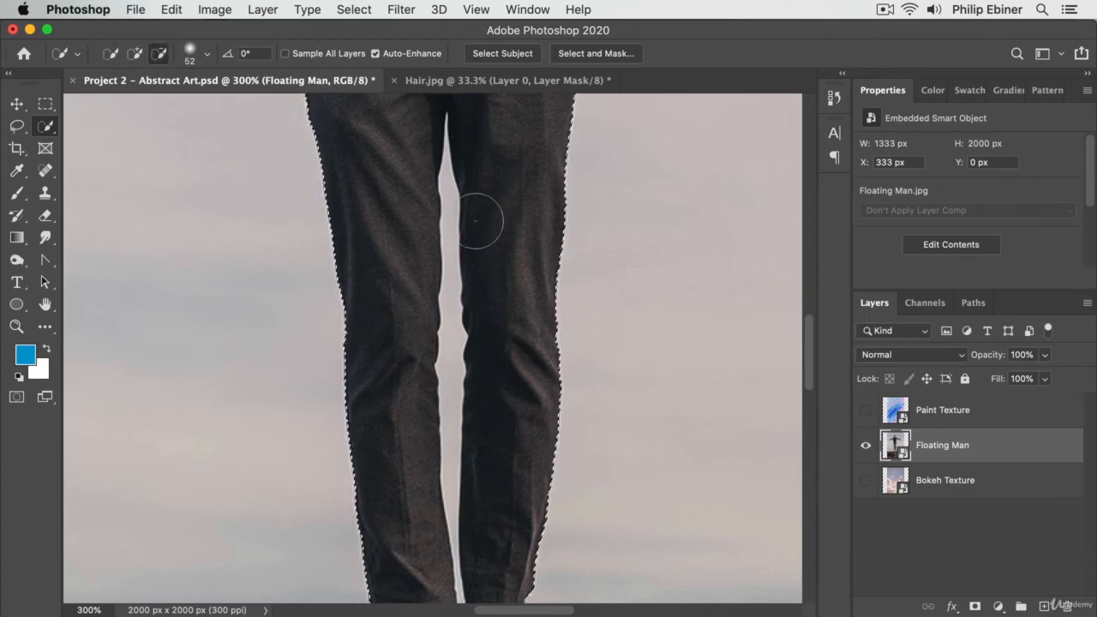
pyautogui.moveTo(475, 222)
pyautogui.mouseDown()
pyautogui.moveTo(437, 225)
pyautogui.moveTo(469, 193)
pyautogui.moveTo(469, 261)
pyautogui.moveTo(464, 162)
pyautogui.moveTo(360, 252)
pyautogui.moveTo(494, 262)
pyautogui.moveTo(421, 263)
pyautogui.mouseUp()
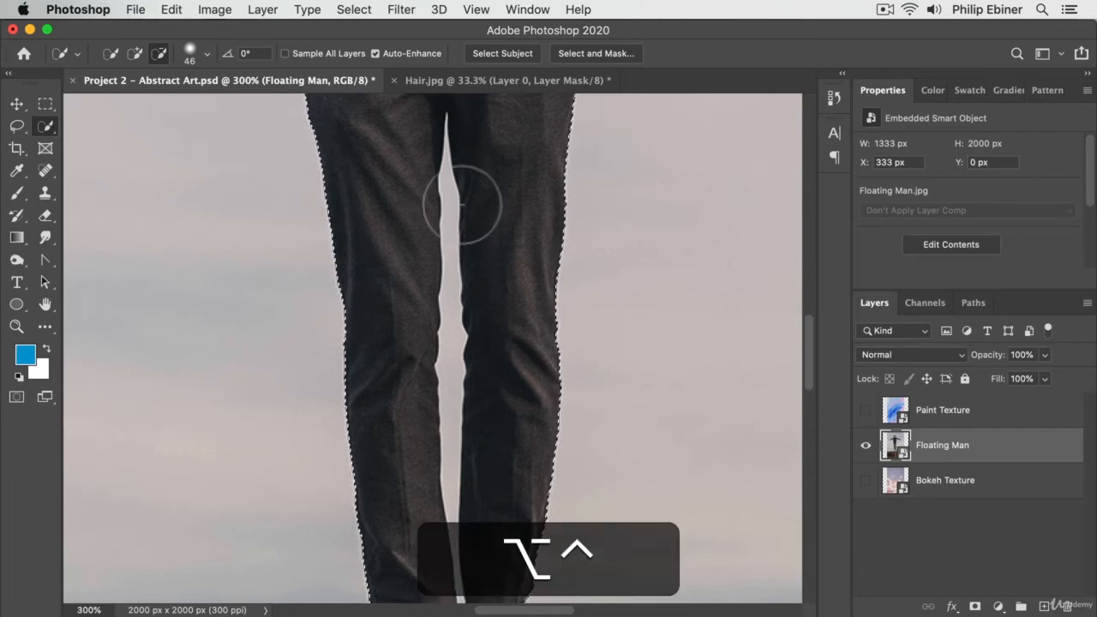
pyautogui.moveTo(461, 204)
pyautogui.mouseDown()
pyautogui.moveTo(757, 223)
pyautogui.moveTo(393, 240)
pyautogui.moveTo(687, 236)
pyautogui.moveTo(492, 231)
pyautogui.moveTo(615, 233)
pyautogui.mouseUp()
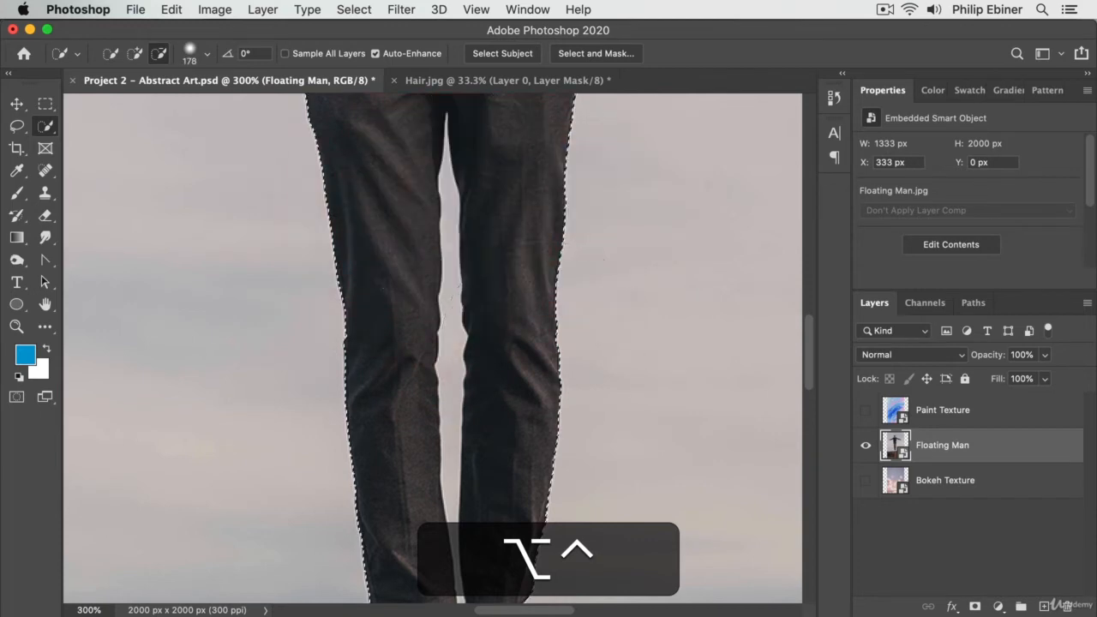
pyautogui.moveTo(449, 346)
pyautogui.mouseDown()
pyautogui.moveTo(444, 140)
pyautogui.moveTo(454, 479)
pyautogui.moveTo(446, 111)
pyautogui.moveTo(453, 491)
pyautogui.moveTo(408, 48)
pyautogui.moveTo(412, 99)
pyautogui.mouseUp()
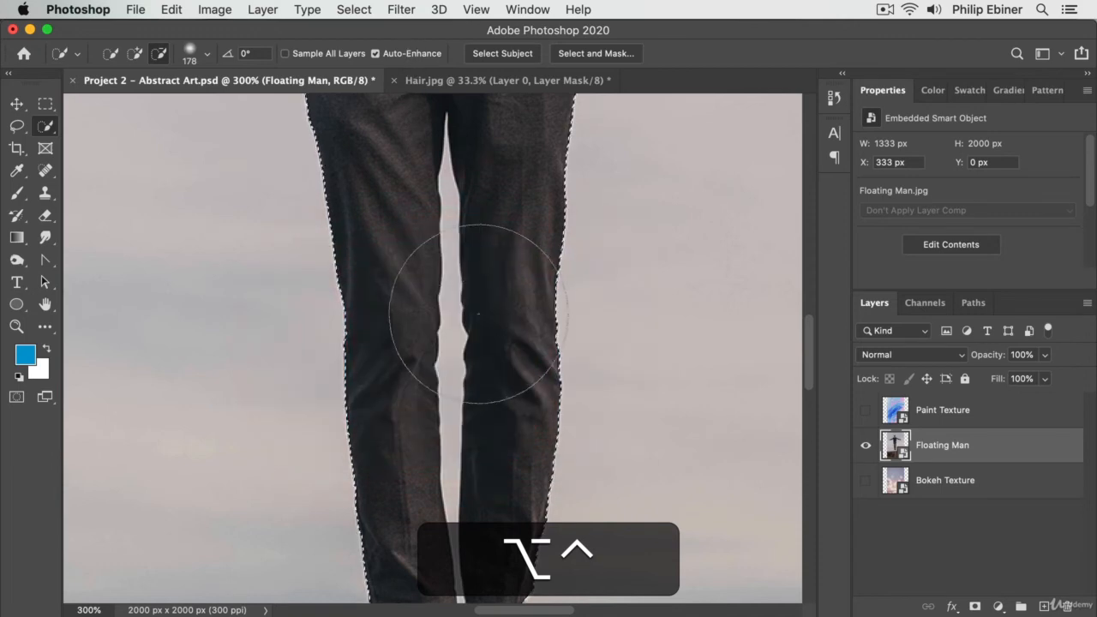
pyautogui.moveTo(476, 315); pyautogui.dragTo(257, 338)
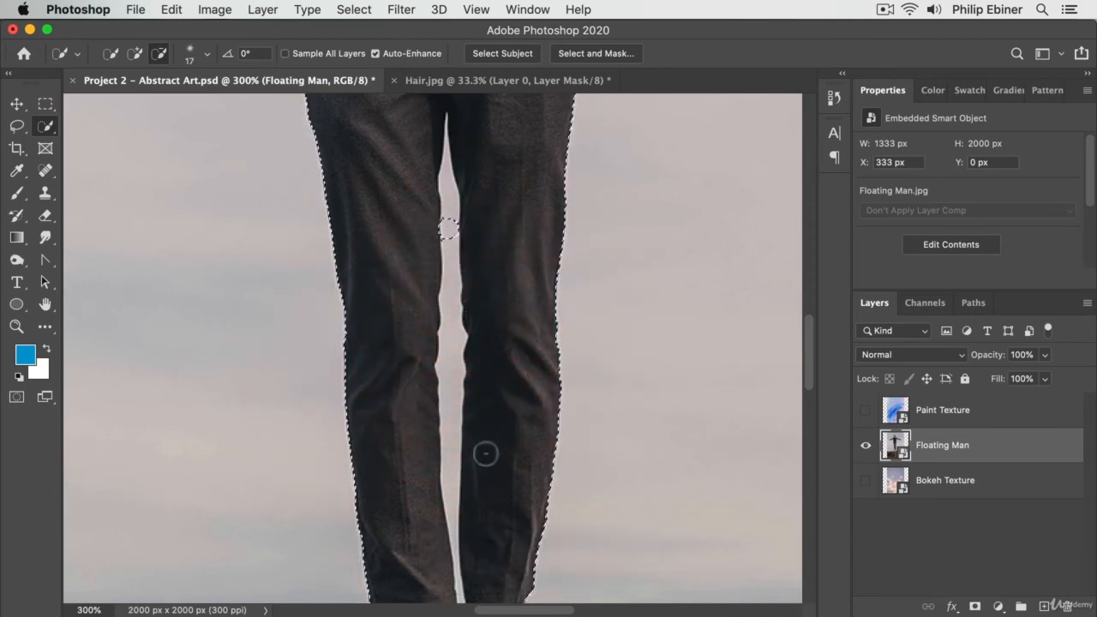
# Step: Subtract the background gap between the trouser legs from the selection, reducing the brush to 7 px for the narrow ends
pyautogui.click(450, 240)
pyautogui.moveTo(450, 236); pyautogui.dragTo(451, 287)
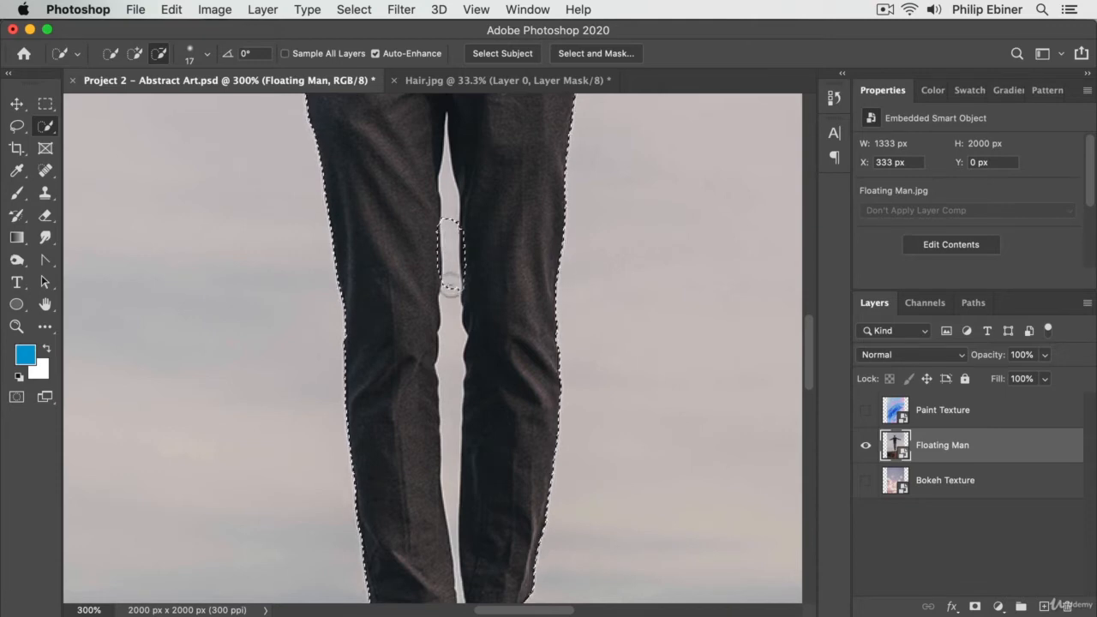
pyautogui.moveTo(456, 366)
pyautogui.mouseDown()
pyautogui.moveTo(439, 360)
pyautogui.moveTo(446, 396)
pyautogui.mouseUp()
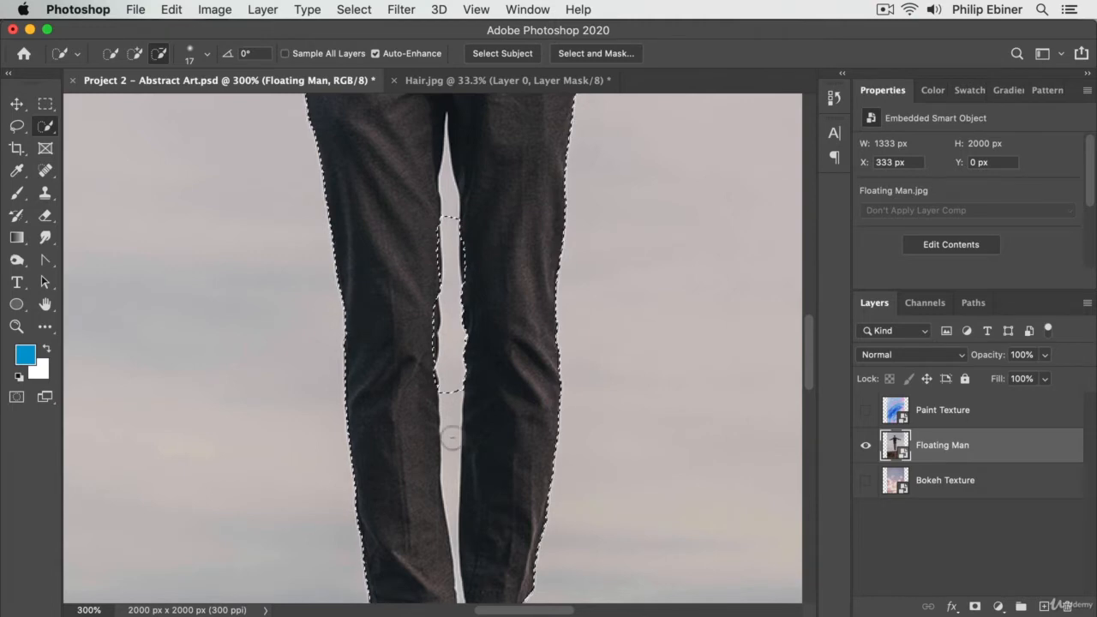
pyautogui.moveTo(457, 435); pyautogui.dragTo(453, 467)
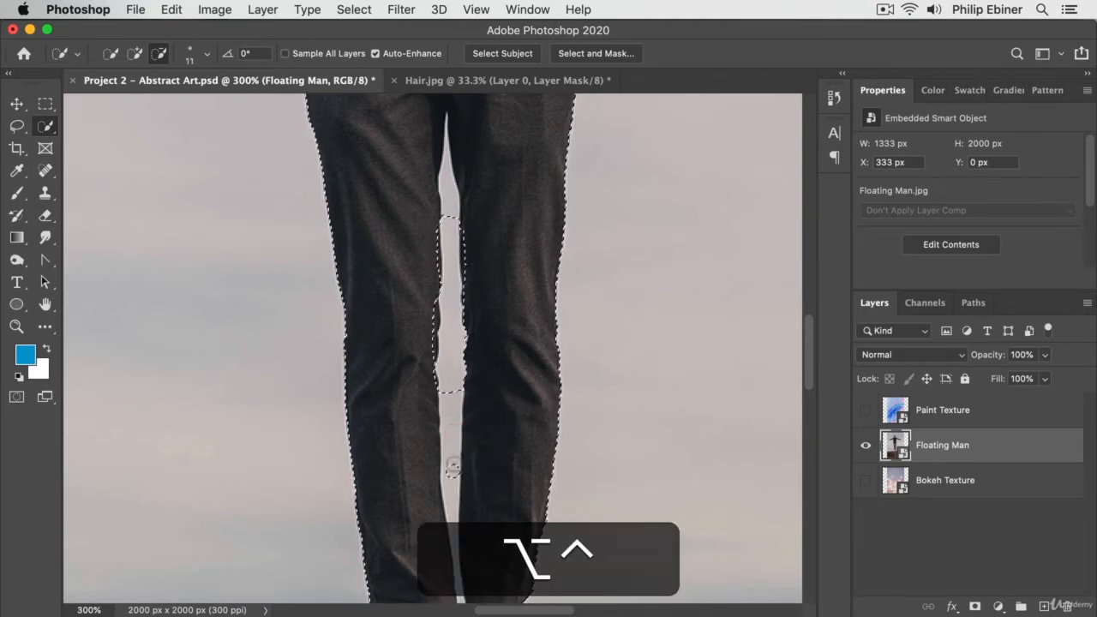
pyautogui.moveTo(451, 523); pyautogui.dragTo(454, 462)
pyautogui.moveTo(455, 116)
pyautogui.mouseDown()
pyautogui.moveTo(452, 230)
pyautogui.moveTo(444, 176)
pyautogui.moveTo(449, 214)
pyautogui.mouseUp()
pyautogui.moveTo(446, 151); pyautogui.dragTo(447, 134)
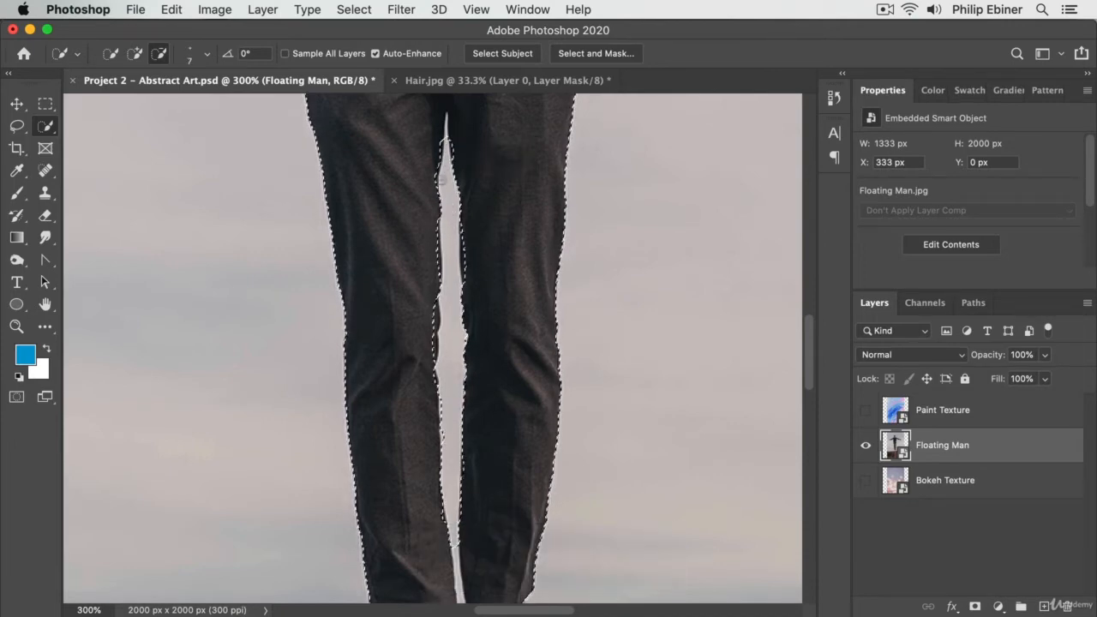
# Step: Refine the selection along the inner edges of the lower trouser legs, alternating between adding and subtracting
pyautogui.moveTo(473, 549); pyautogui.dragTo(471, 380)
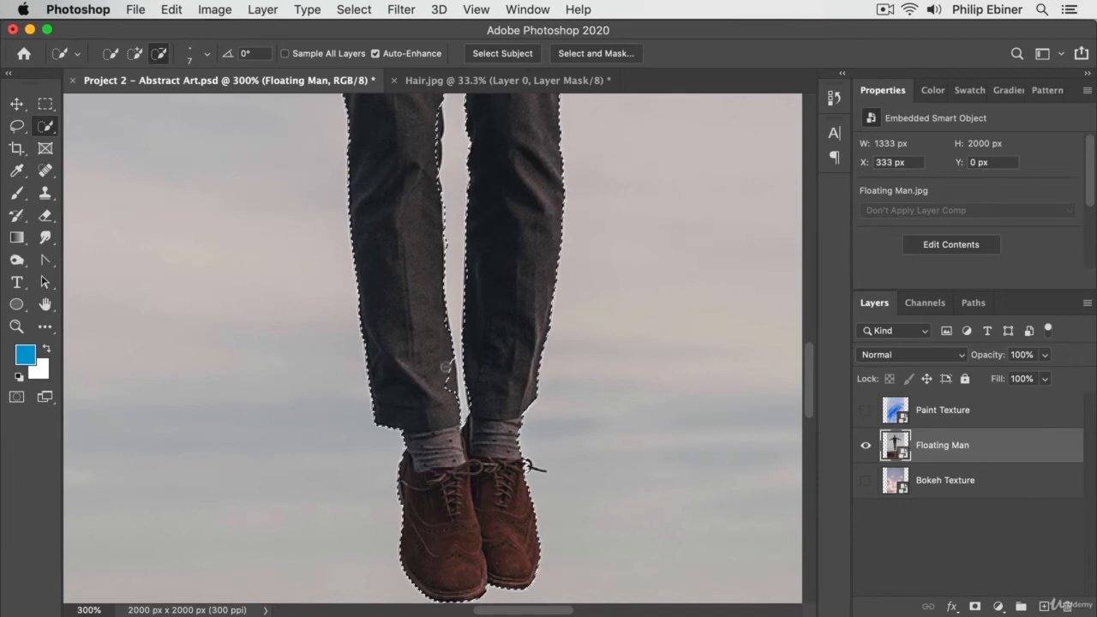
pyautogui.click(134, 53)
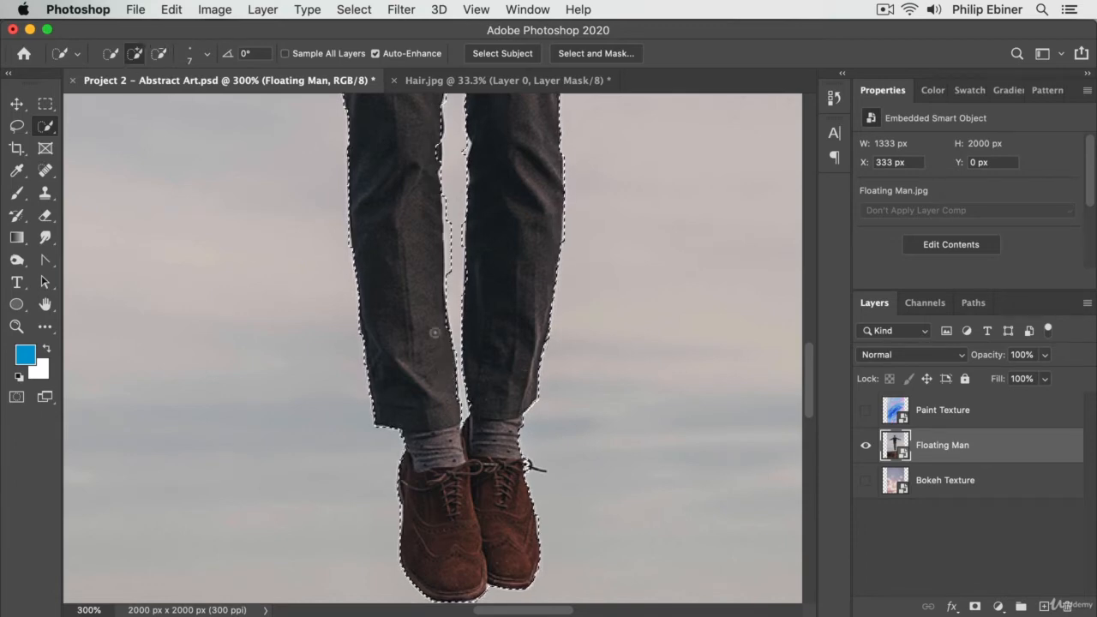
pyautogui.press('alt')
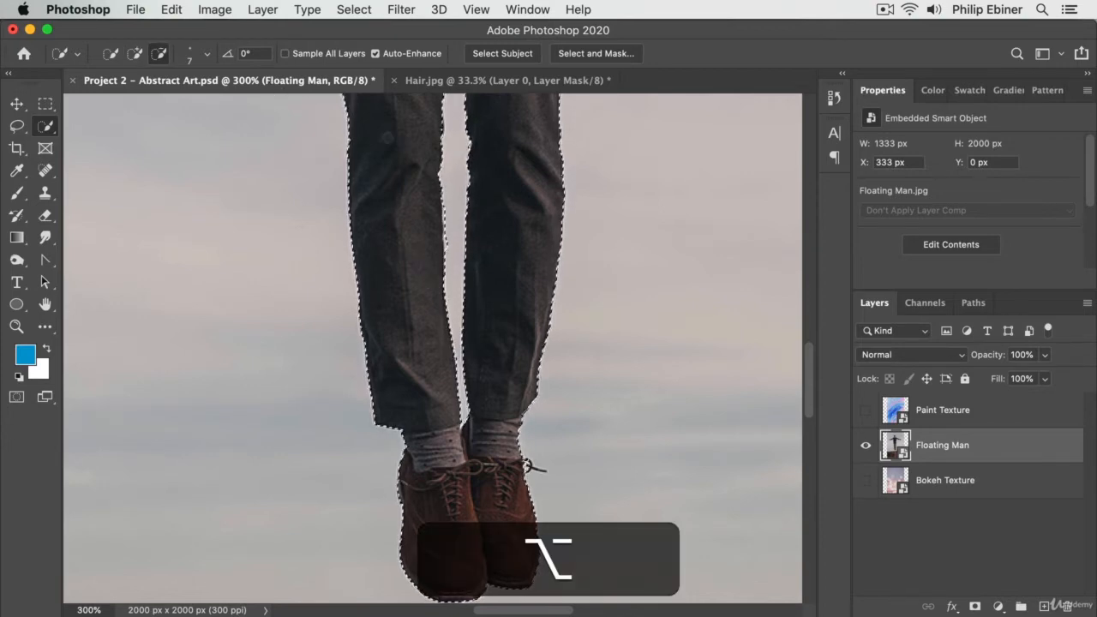
# Step: Subtract the strip of background beside the man's neck and shirt collar, below his ear, from the selection
pyautogui.scroll(10, 551, 392)
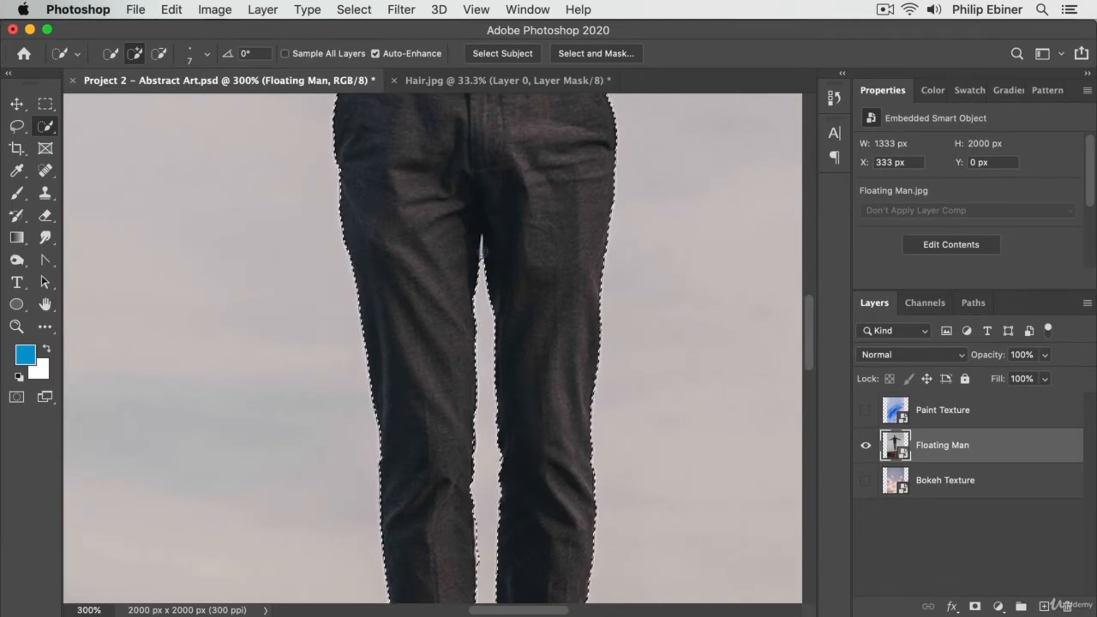
pyautogui.moveTo(502, 220); pyautogui.dragTo(520, 504)
pyautogui.moveTo(573, 153); pyautogui.dragTo(557, 552)
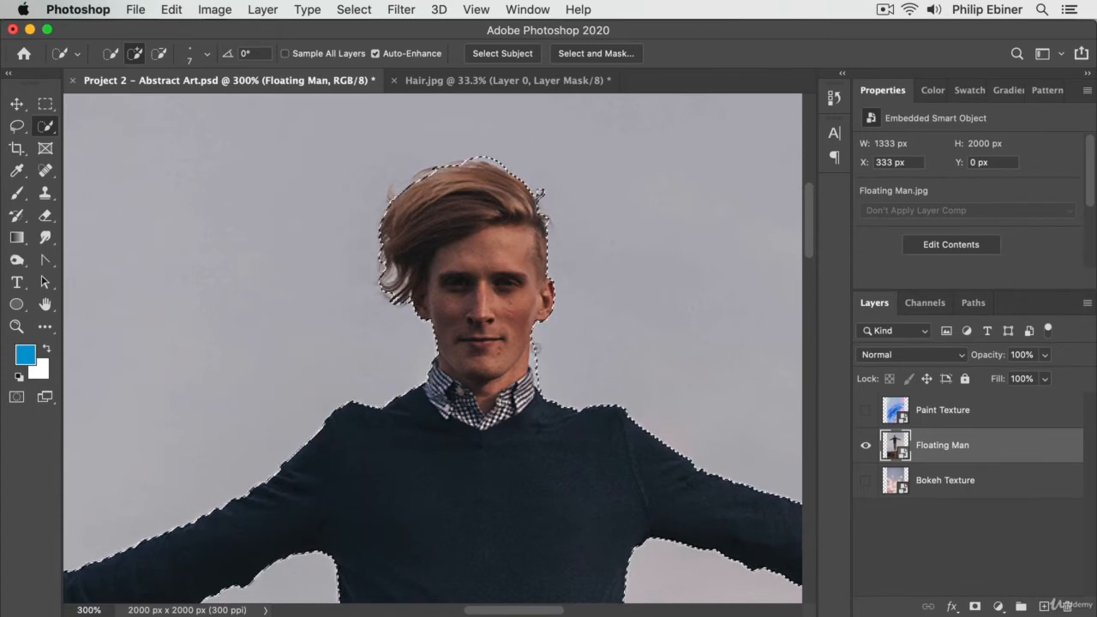
pyautogui.press('z')
pyautogui.moveTo(534, 370); pyautogui.dragTo(517, 318)
pyautogui.click(46, 125)
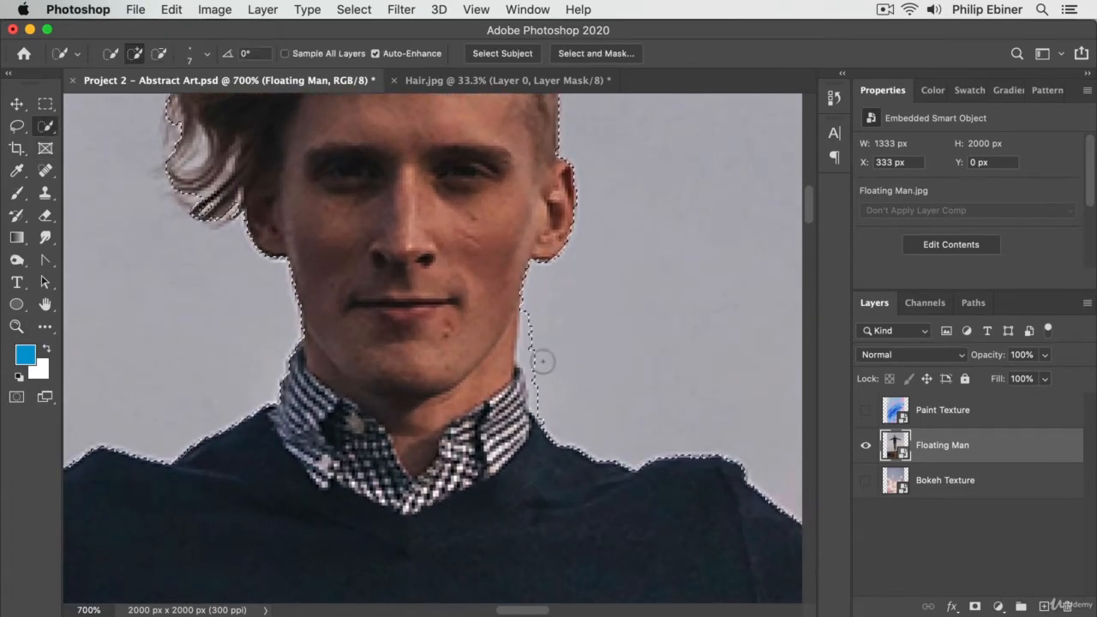
pyautogui.press('alt')
pyautogui.moveTo(531, 306); pyautogui.dragTo(541, 403)
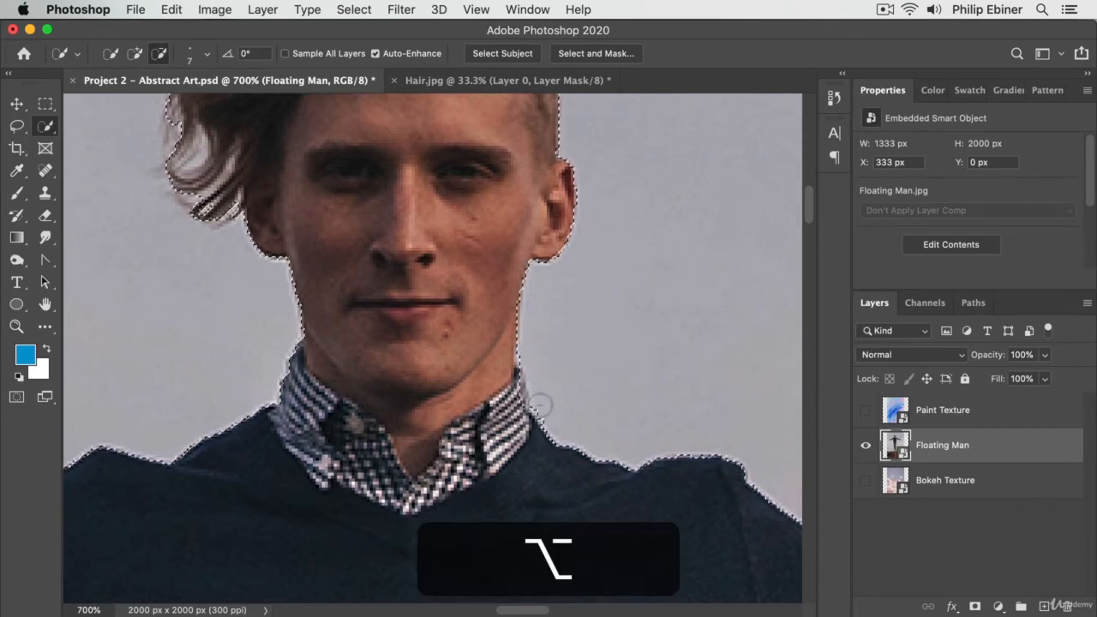
# Step: Return to a 200% view of the man's head and outstretched arms
pyautogui.press('z')
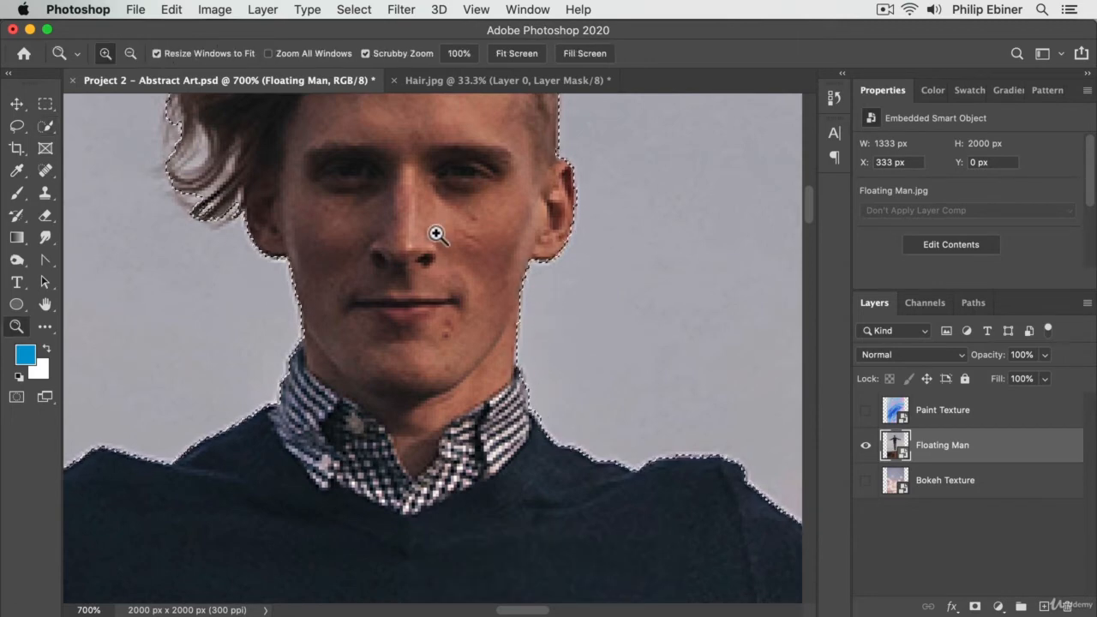
pyautogui.keyDown('alt'); pyautogui.click(435, 245); pyautogui.keyUp('alt')
pyautogui.keyDown('alt'); pyautogui.click(474, 293); pyautogui.keyUp('alt')
pyautogui.keyDown('alt'); pyautogui.click(470, 289); pyautogui.keyUp('alt')
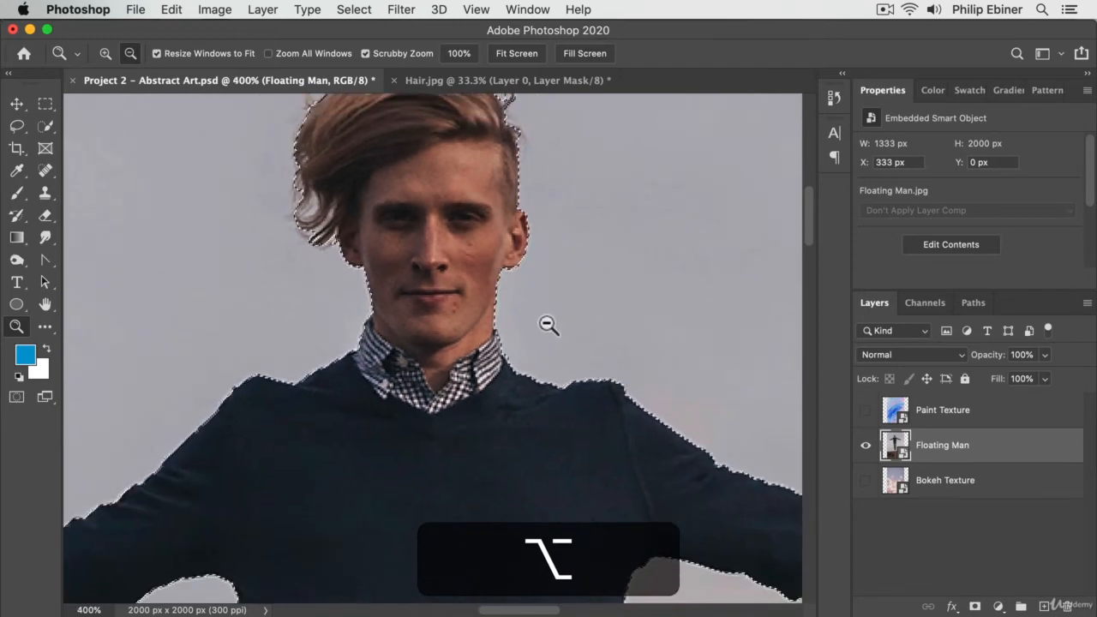
pyautogui.keyDown('alt'); pyautogui.click(548, 323); pyautogui.keyUp('alt')
pyautogui.keyDown('alt'); pyautogui.click(588, 311); pyautogui.keyUp('alt')
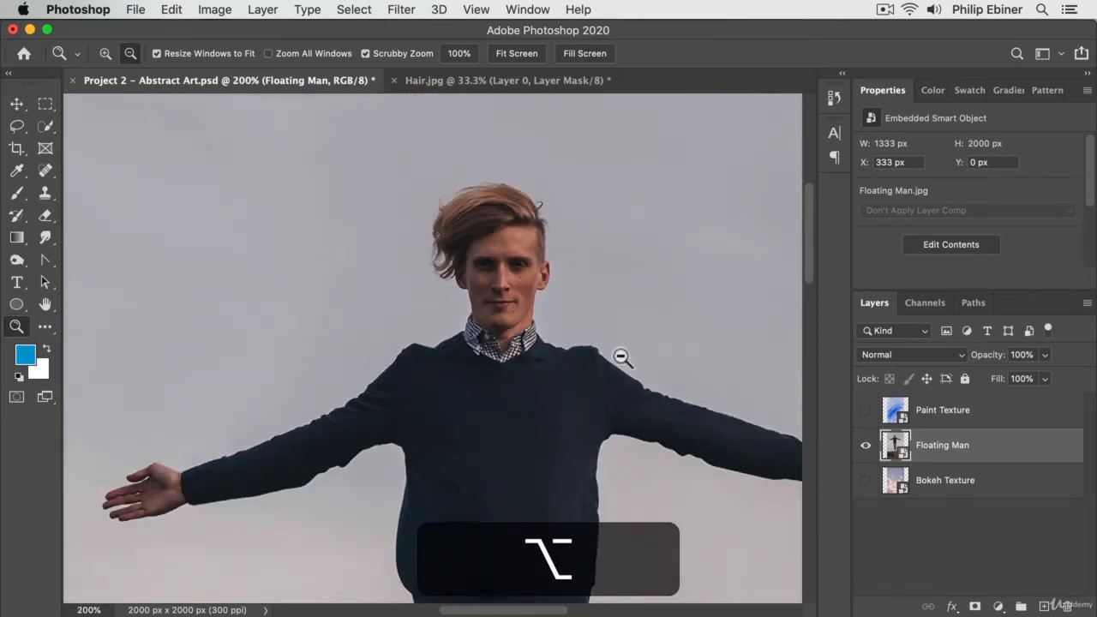
# Step: Add a layer mask to the Floating Man layer from the selection around the man
pyautogui.keyDown('alt'); pyautogui.click(581, 387); pyautogui.keyUp('alt')
pyautogui.moveTo(607, 438); pyautogui.dragTo(552, 365)
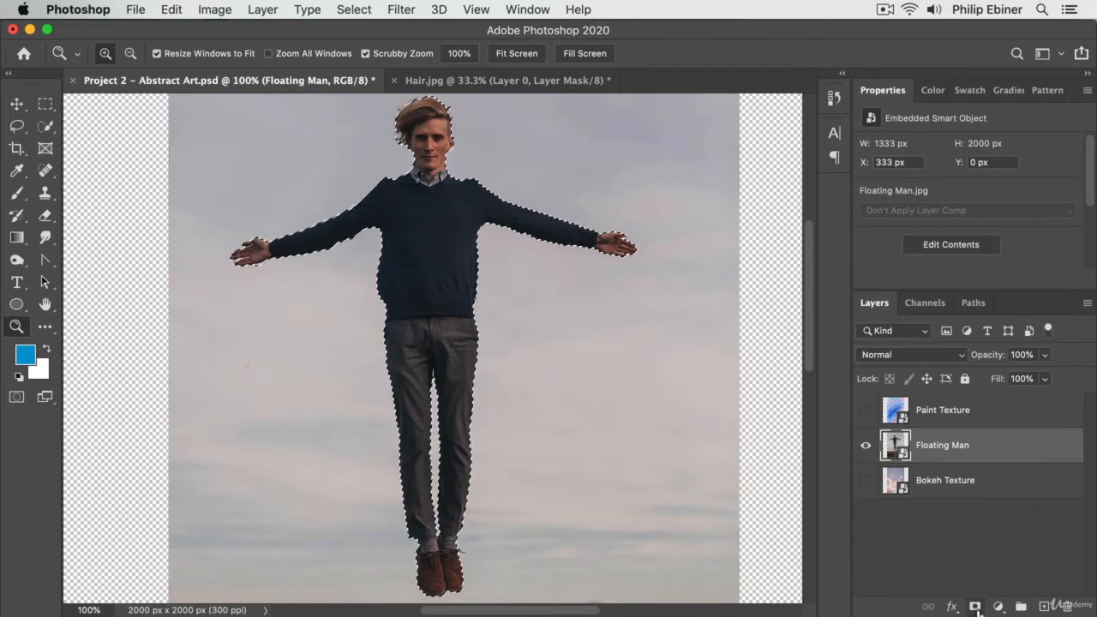
pyautogui.click(974, 606)
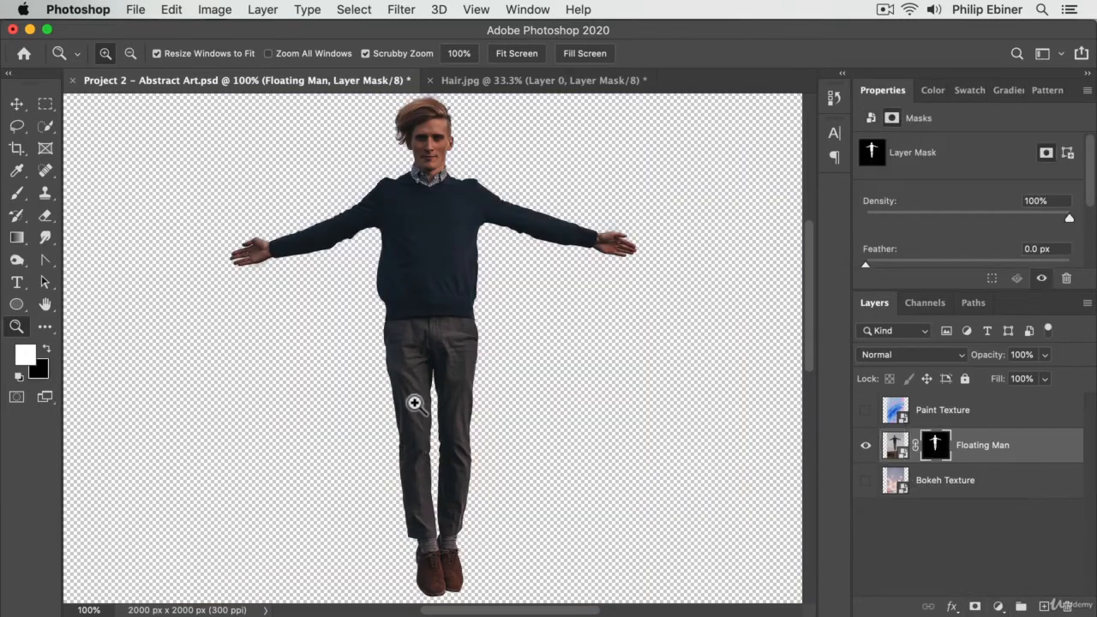
# Step: Examine the masked cutout's edges along the arms, the sweater and the top of the trousers
pyautogui.click(470, 209)
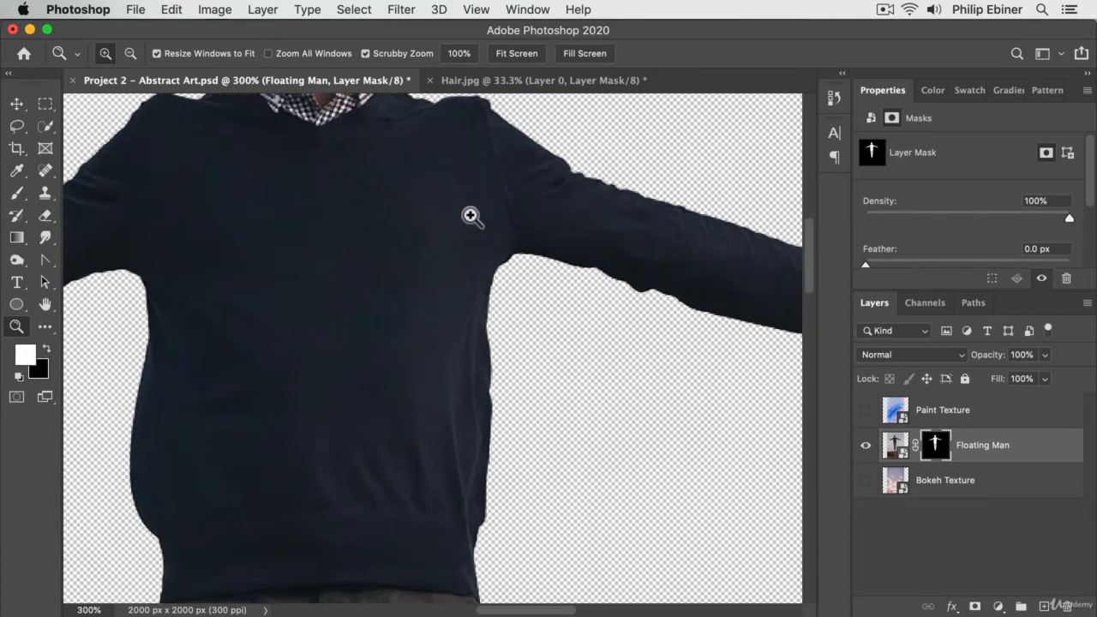
pyautogui.moveTo(235, 296); pyautogui.dragTo(275, 296)
pyautogui.moveTo(239, 478); pyautogui.dragTo(494, 289)
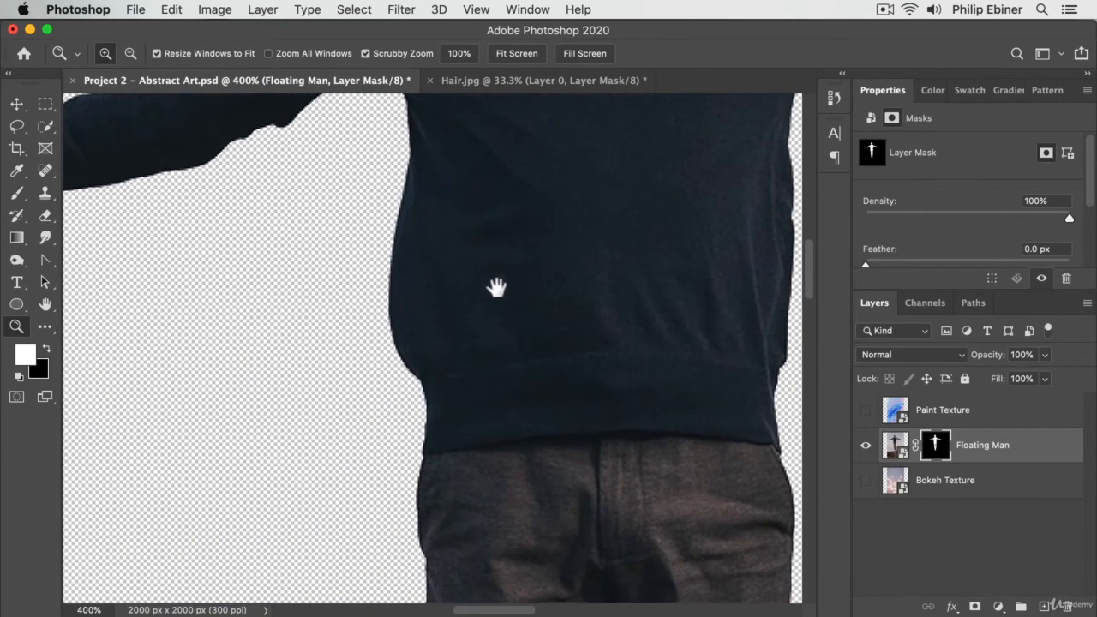
pyautogui.keyDown('alt'); pyautogui.click(564, 347); pyautogui.keyUp('alt')
pyautogui.keyDown('alt'); pyautogui.click(651, 403); pyautogui.keyUp('alt')
pyautogui.keyDown('alt'); pyautogui.click(680, 392); pyautogui.keyUp('alt')
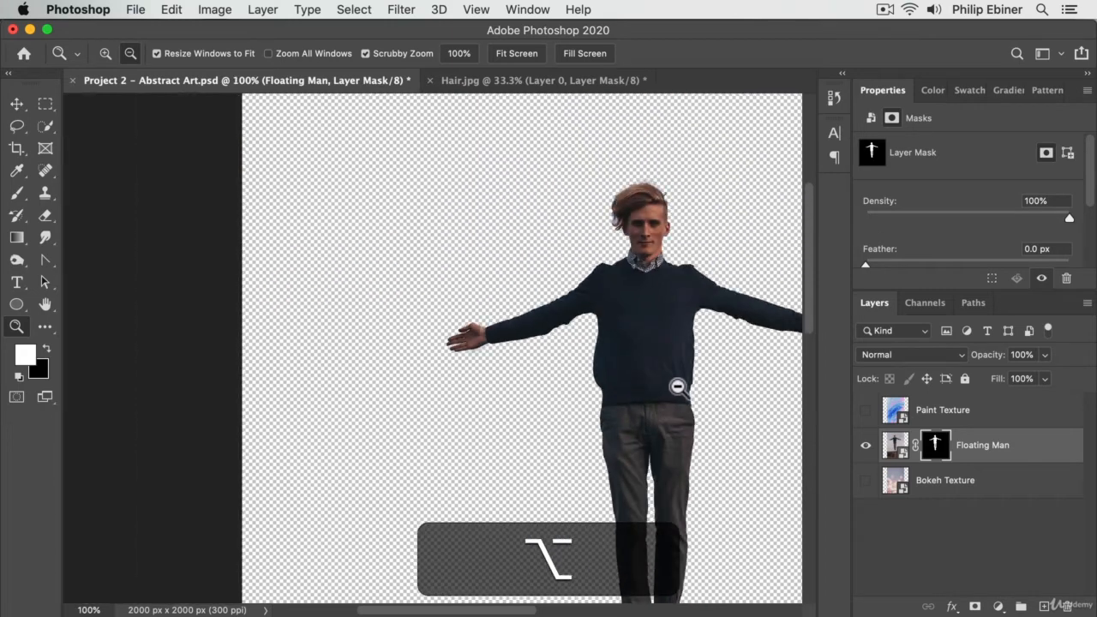
pyautogui.moveTo(680, 383); pyautogui.dragTo(463, 297)
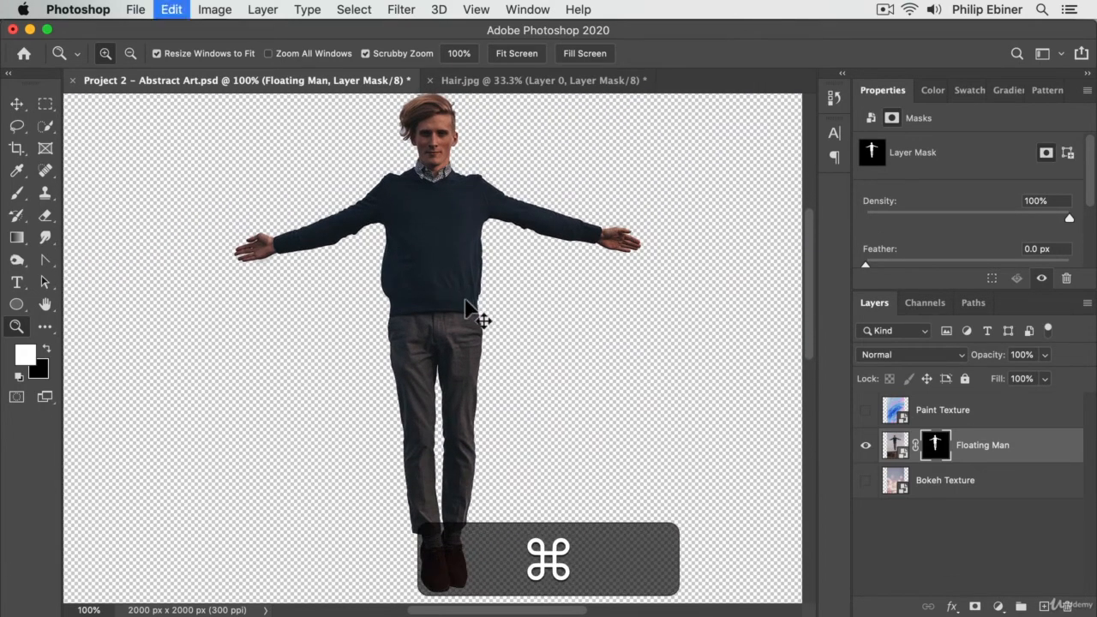
# Step: Undo the layer mask and turn on Sample All Layers for the Quick Selection tool, leaving Auto-Enhance enabled
pyautogui.press('super+z')
pyautogui.click(45, 126)
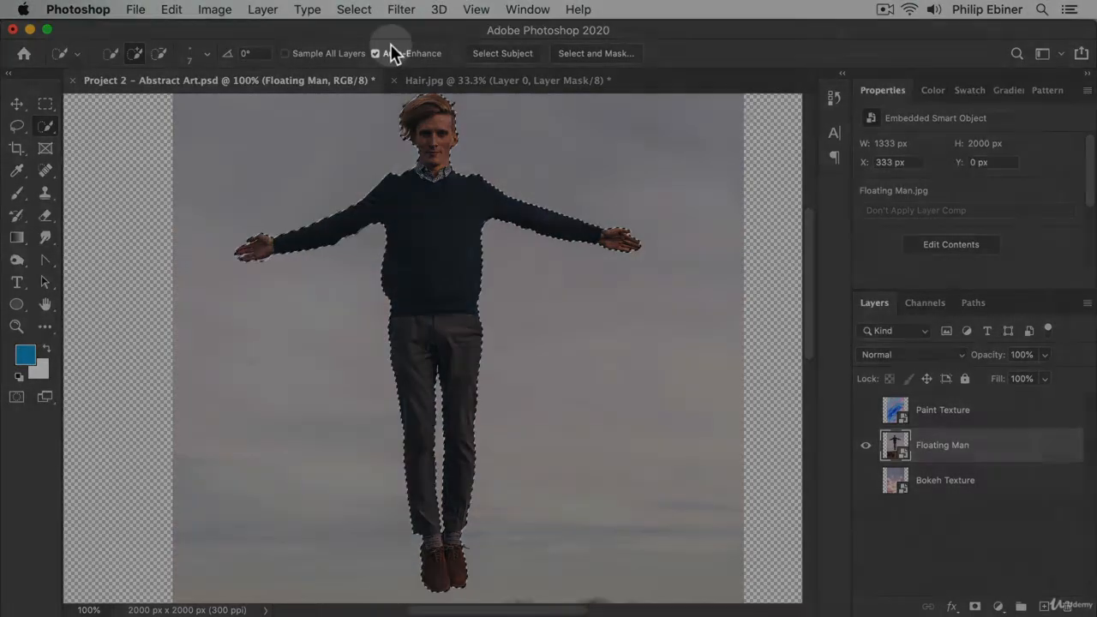
pyautogui.click(376, 53)
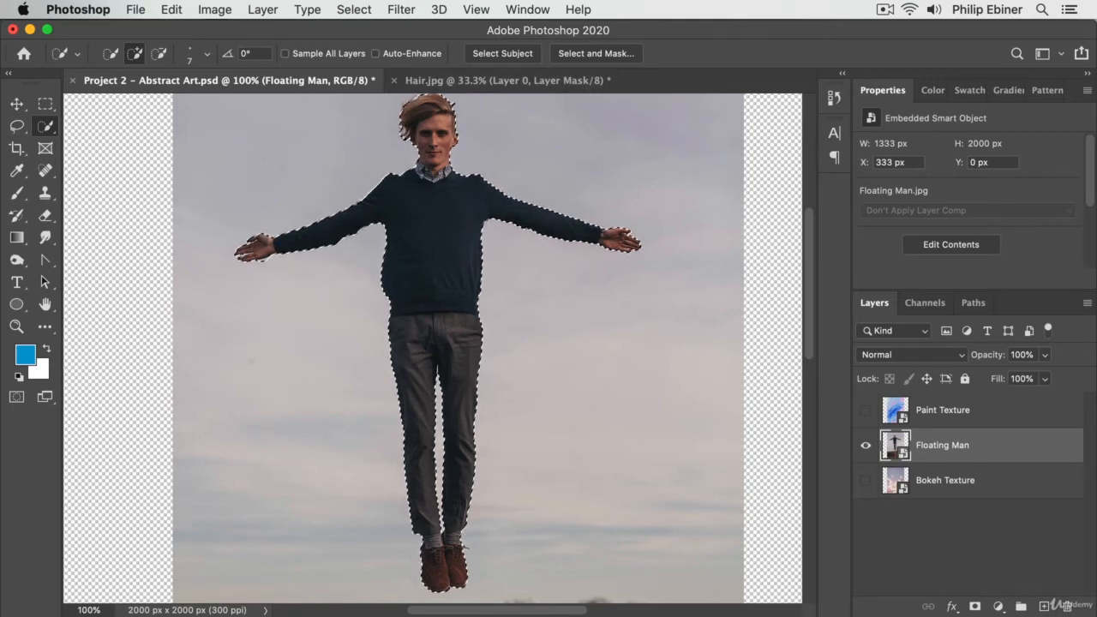
pyautogui.click(375, 53)
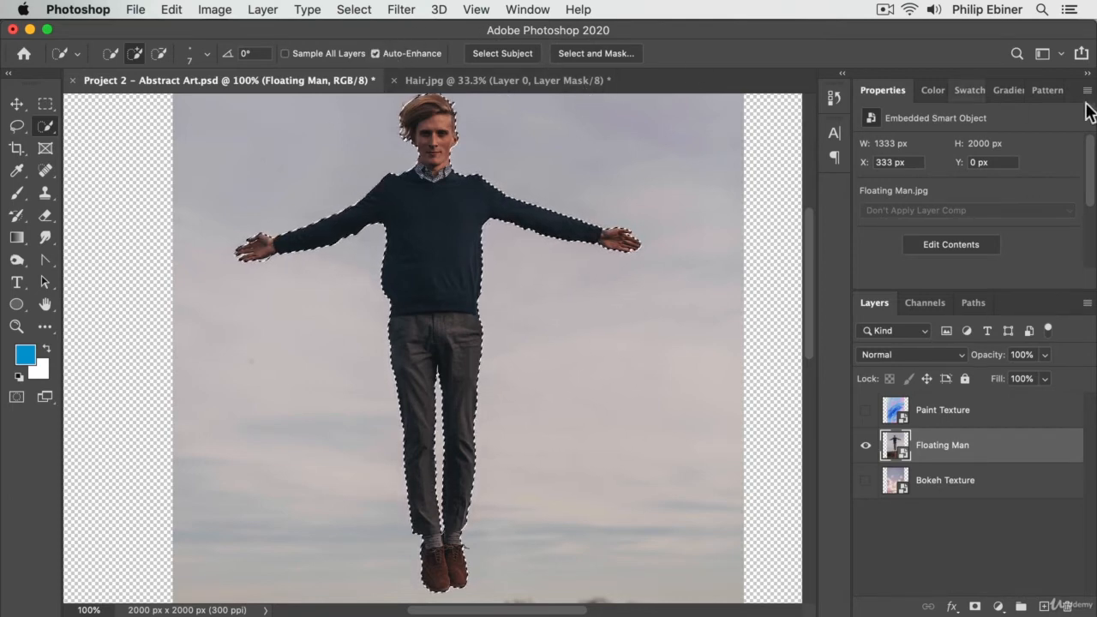
pyautogui.click(285, 53)
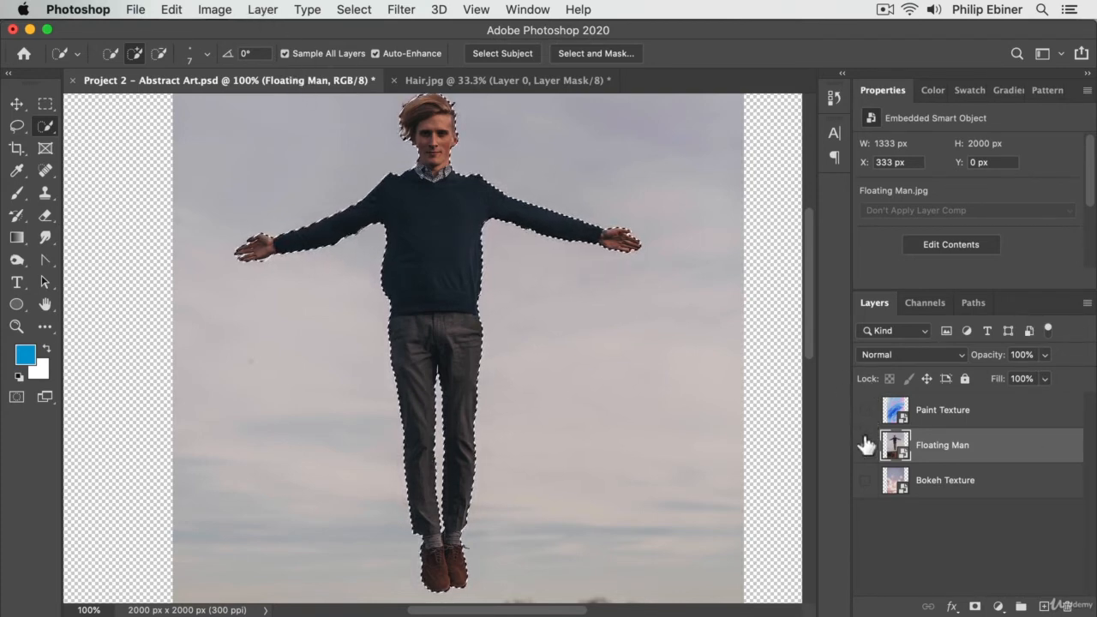
# Step: Show the Bokeh Texture layer and move the Floating Man layer to X 786 px, Y -36 px
pyautogui.click(865, 482)
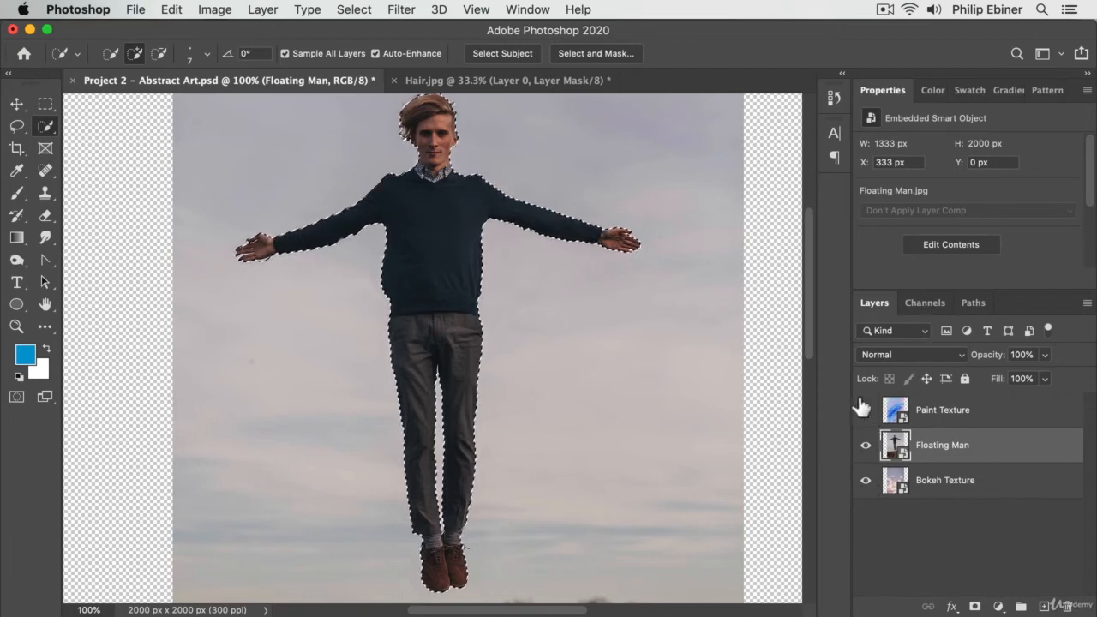
pyautogui.press('v')
pyautogui.moveTo(544, 318); pyautogui.dragTo(717, 325)
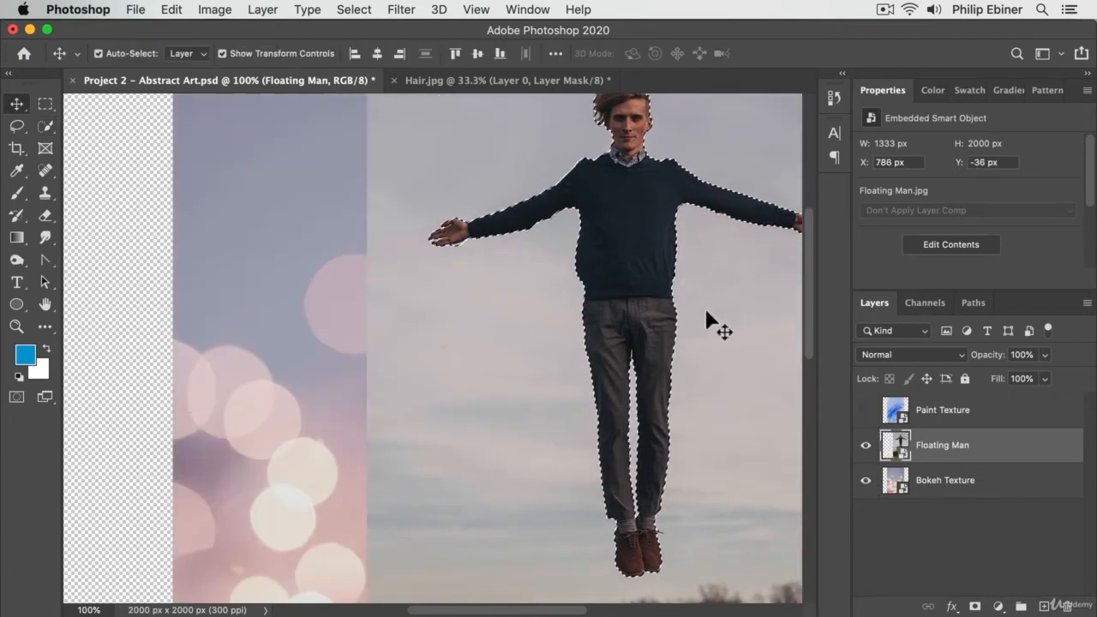
pyautogui.press('super+d')
pyautogui.click(220, 283)
pyautogui.moveTo(220, 282)
pyautogui.mouseDown()
pyautogui.moveTo(209, 258)
pyautogui.moveTo(231, 265)
pyautogui.mouseUp()
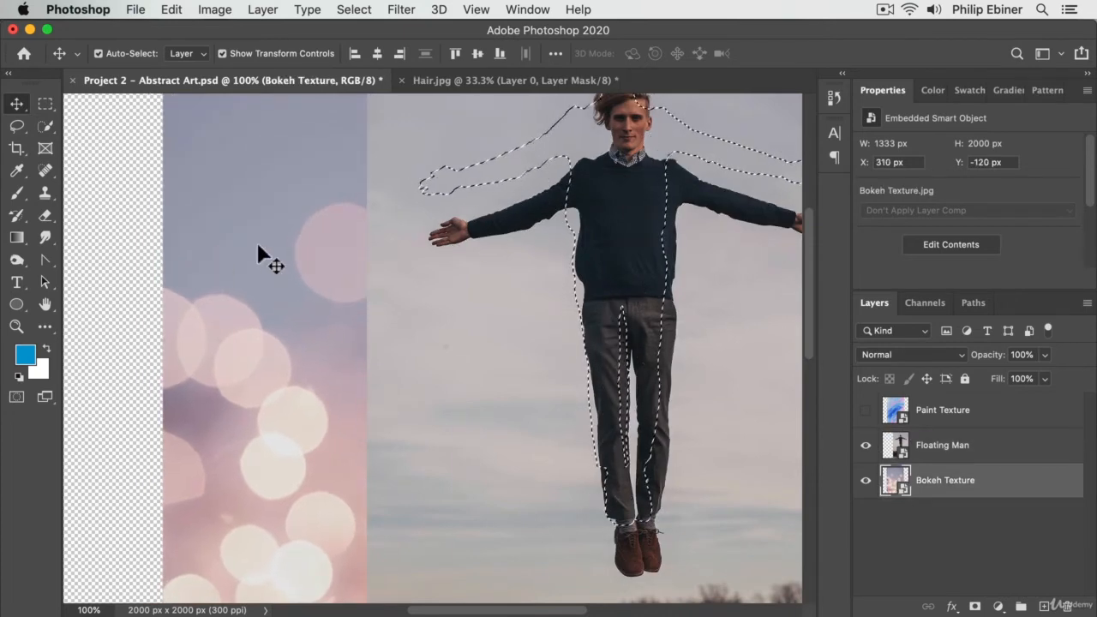
pyautogui.press('super+z')
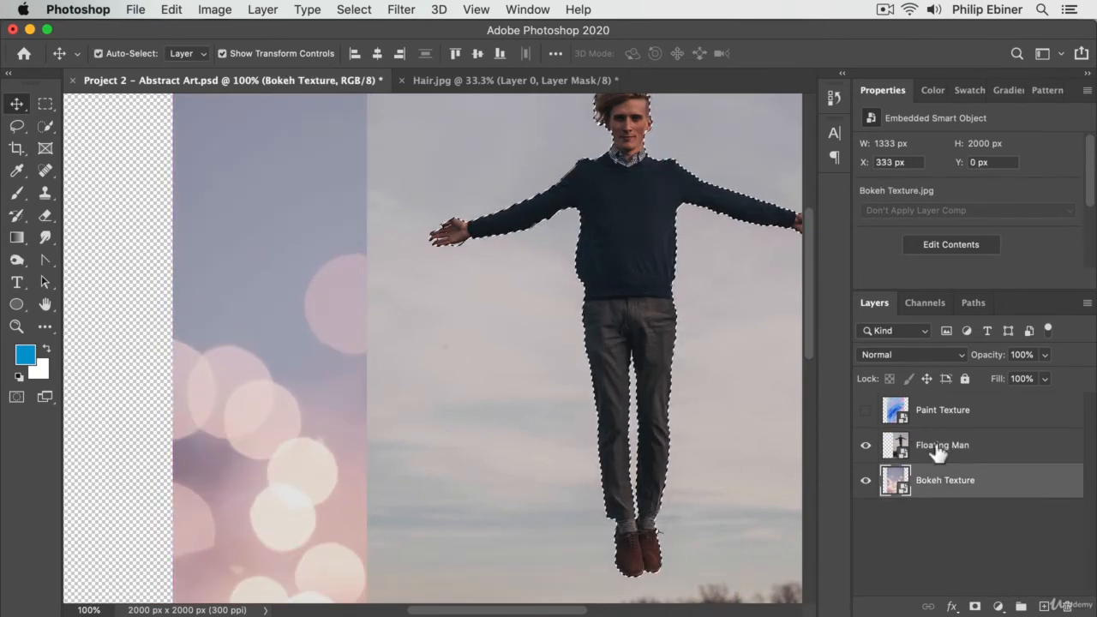
pyautogui.click(46, 126)
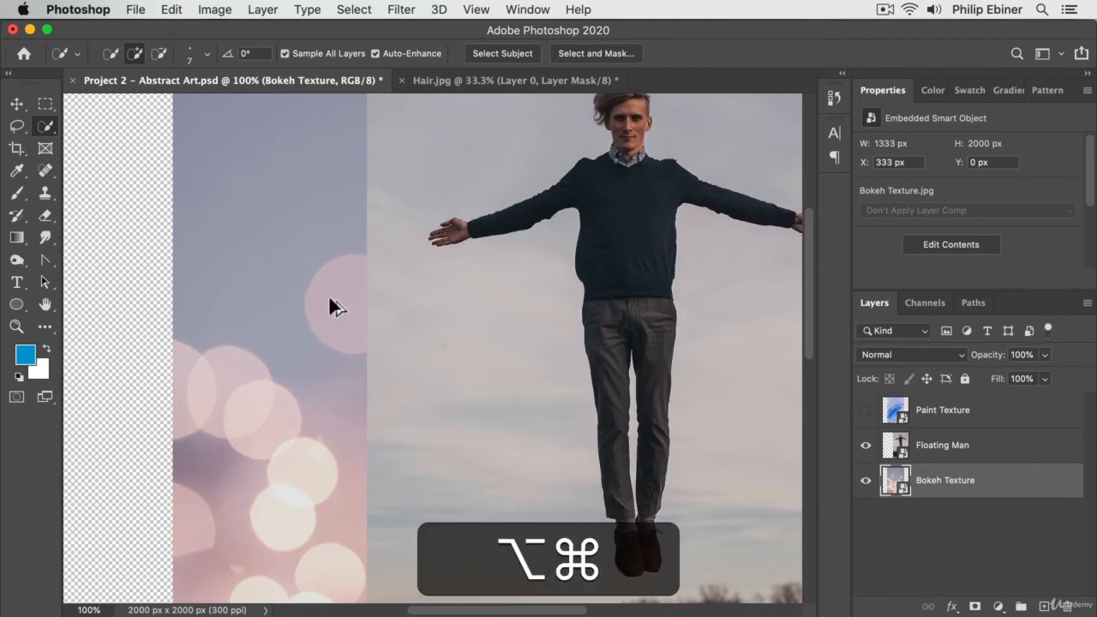
pyautogui.moveTo(328, 295); pyautogui.dragTo(494, 318)
pyautogui.press('alt+super+z')
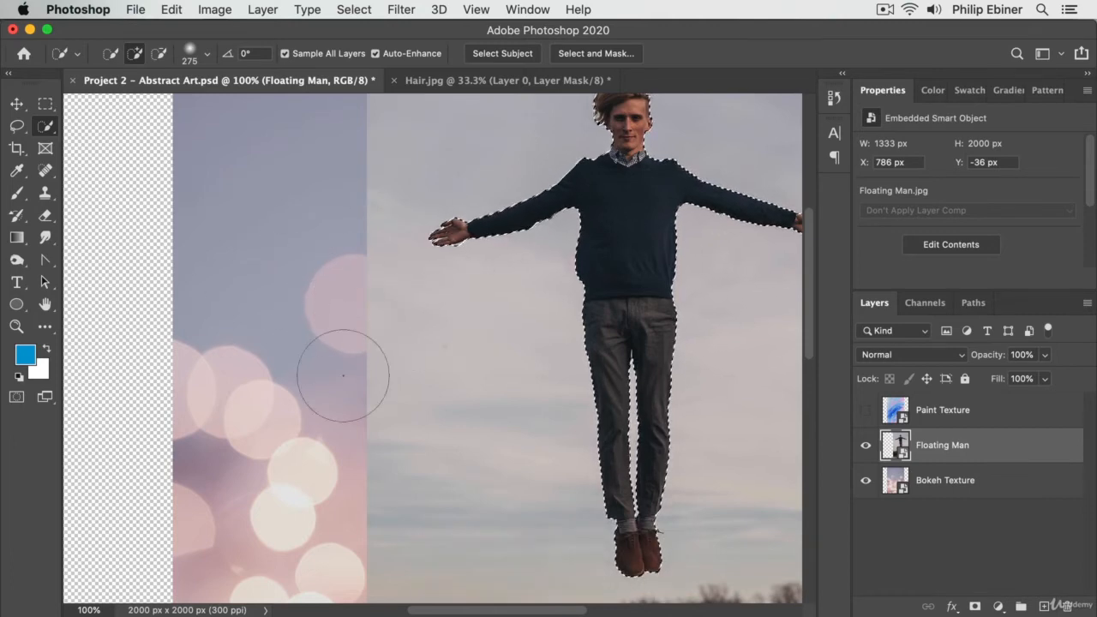
# Step: Compare brushing over the exposed bokeh area at 275 px with Sample All Layers on and off, undoing each attempt
pyautogui.moveTo(276, 266)
pyautogui.mouseDown()
pyautogui.moveTo(278, 293)
pyautogui.moveTo(309, 316)
pyautogui.moveTo(309, 358)
pyautogui.moveTo(357, 366)
pyautogui.moveTo(360, 319)
pyautogui.mouseUp()
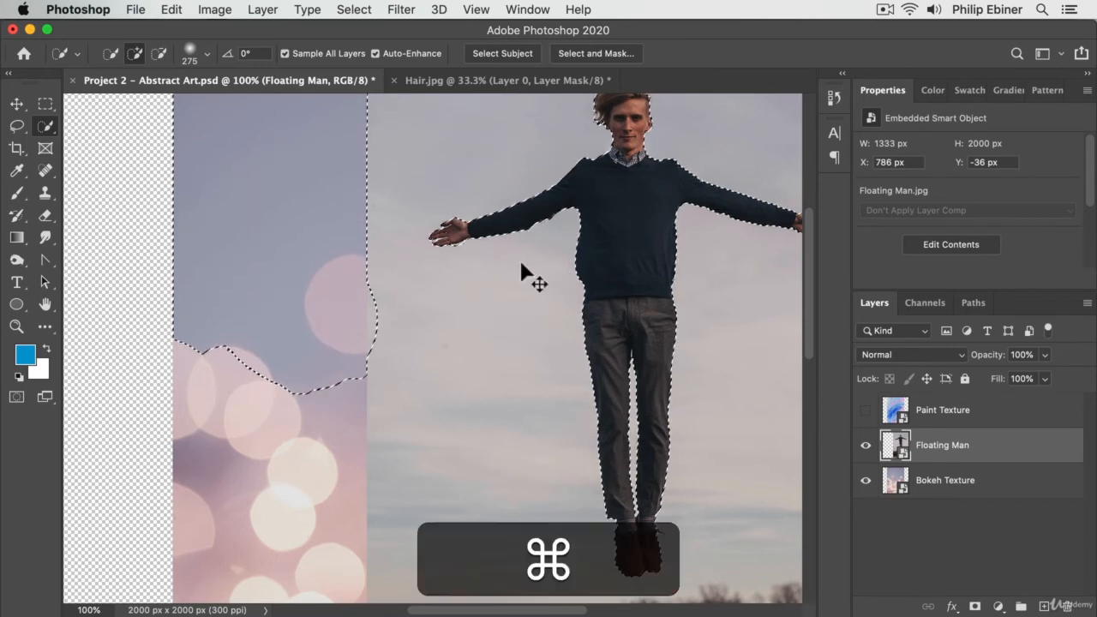
pyautogui.press('super+z')
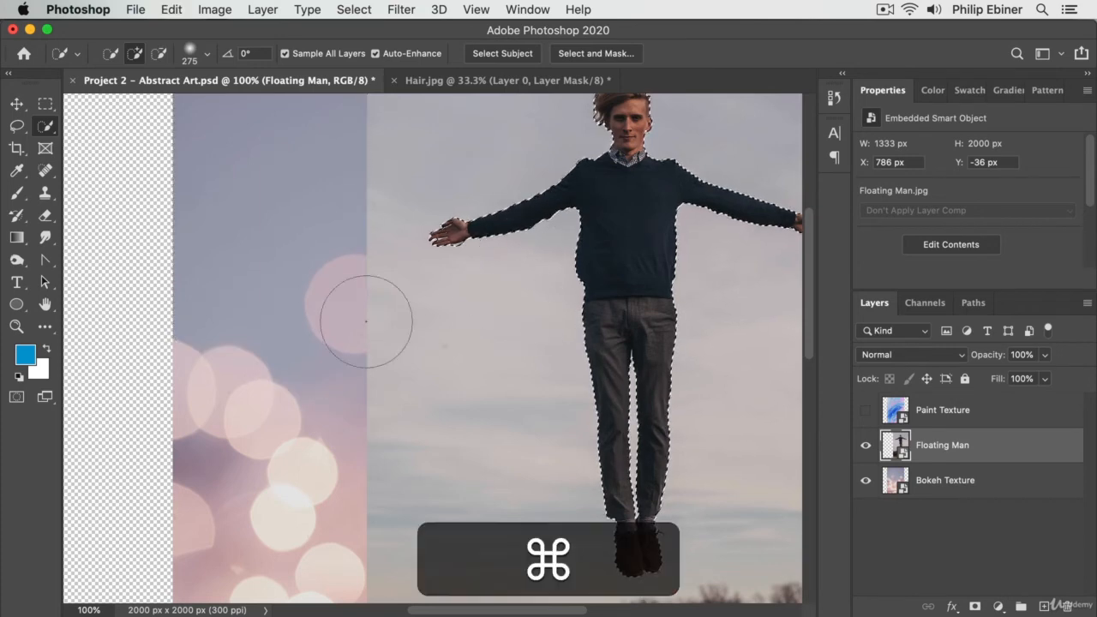
pyautogui.click(285, 53)
pyautogui.moveTo(257, 274)
pyautogui.mouseDown()
pyautogui.moveTo(337, 324)
pyautogui.moveTo(277, 236)
pyautogui.moveTo(346, 436)
pyautogui.moveTo(486, 455)
pyautogui.mouseUp()
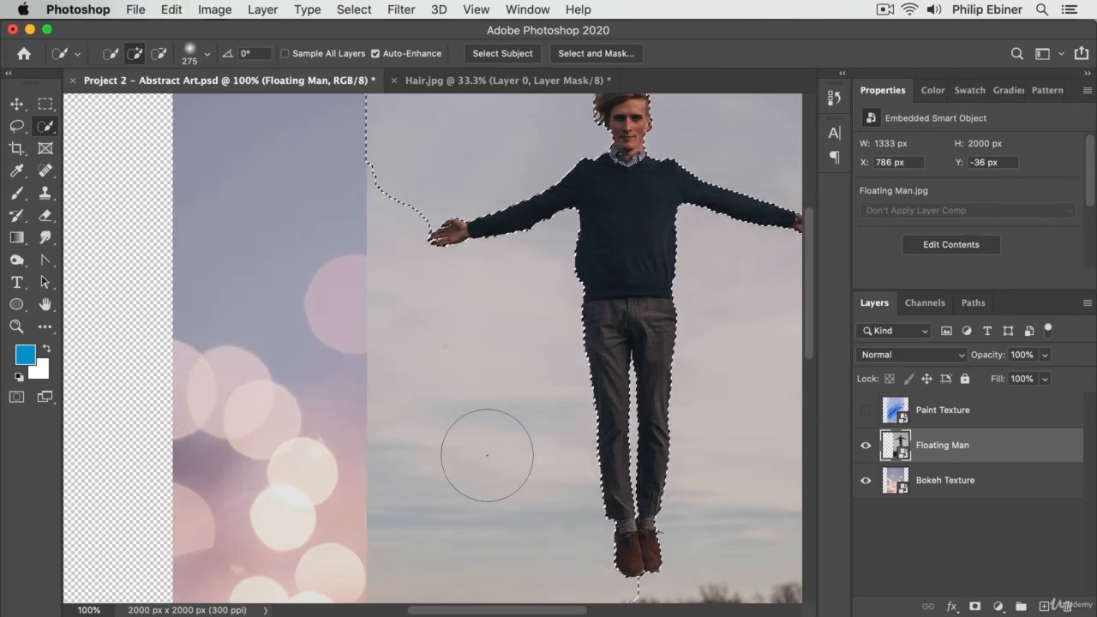
pyautogui.press('super+z')
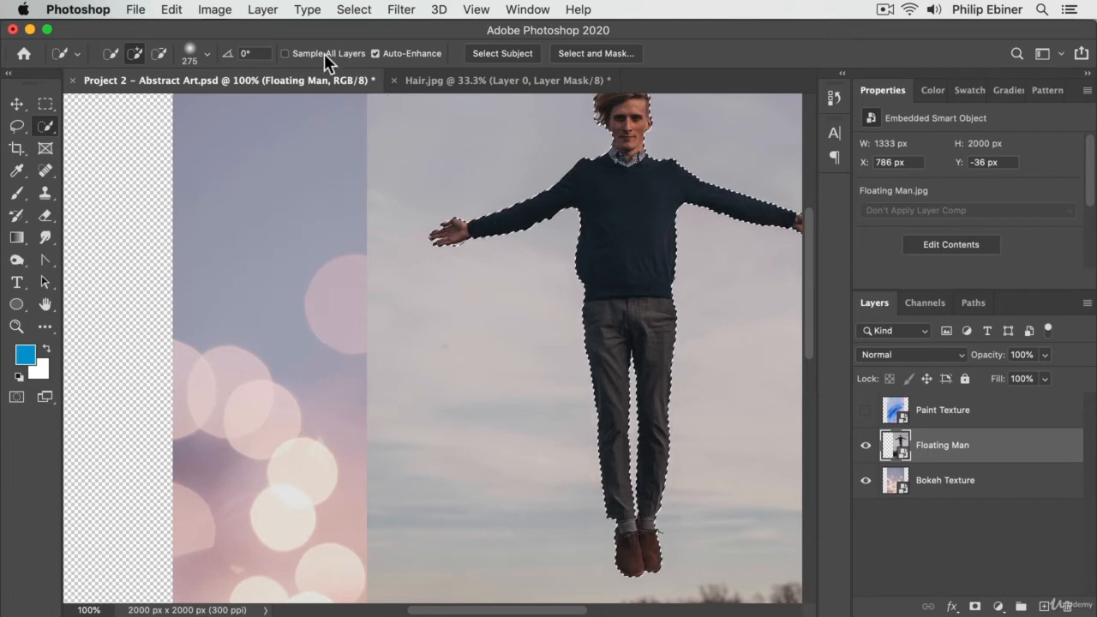
# Step: Re-enable Sample All Layers and add the bokeh circles exposed beside the man's photo to the selection
pyautogui.click(320, 53)
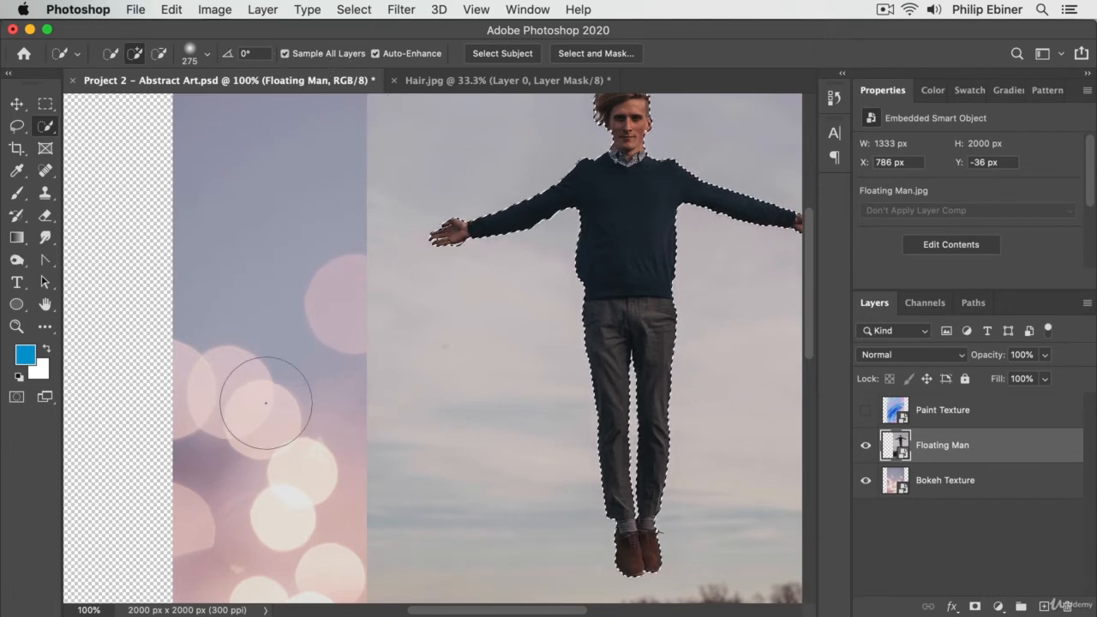
pyautogui.moveTo(266, 402)
pyautogui.mouseDown()
pyautogui.moveTo(269, 416)
pyautogui.moveTo(236, 410)
pyautogui.moveTo(288, 466)
pyautogui.moveTo(283, 477)
pyautogui.moveTo(304, 470)
pyautogui.moveTo(301, 502)
pyautogui.moveTo(330, 325)
pyautogui.mouseUp()
pyautogui.press('space')
pyautogui.moveTo(354, 416); pyautogui.dragTo(320, 520)
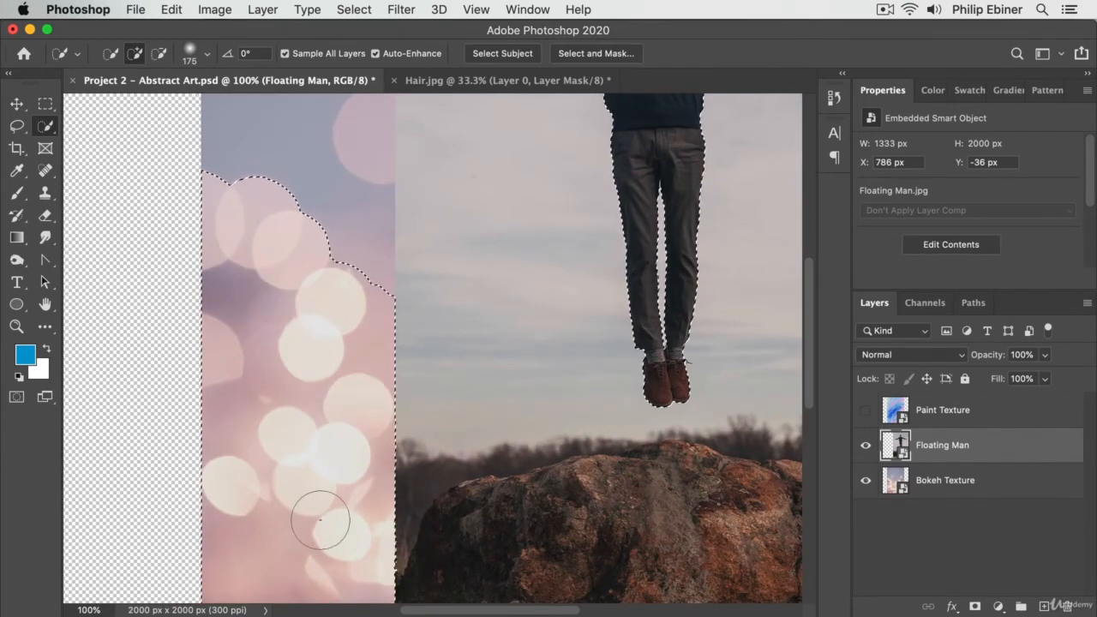
# Step: Subtract the purple patch beside the bokeh circles from the selection with a 123 px brush
pyautogui.press('super+z')
pyautogui.moveTo(319, 436); pyautogui.dragTo(293, 442)
pyautogui.moveTo(358, 419); pyautogui.dragTo(363, 435)
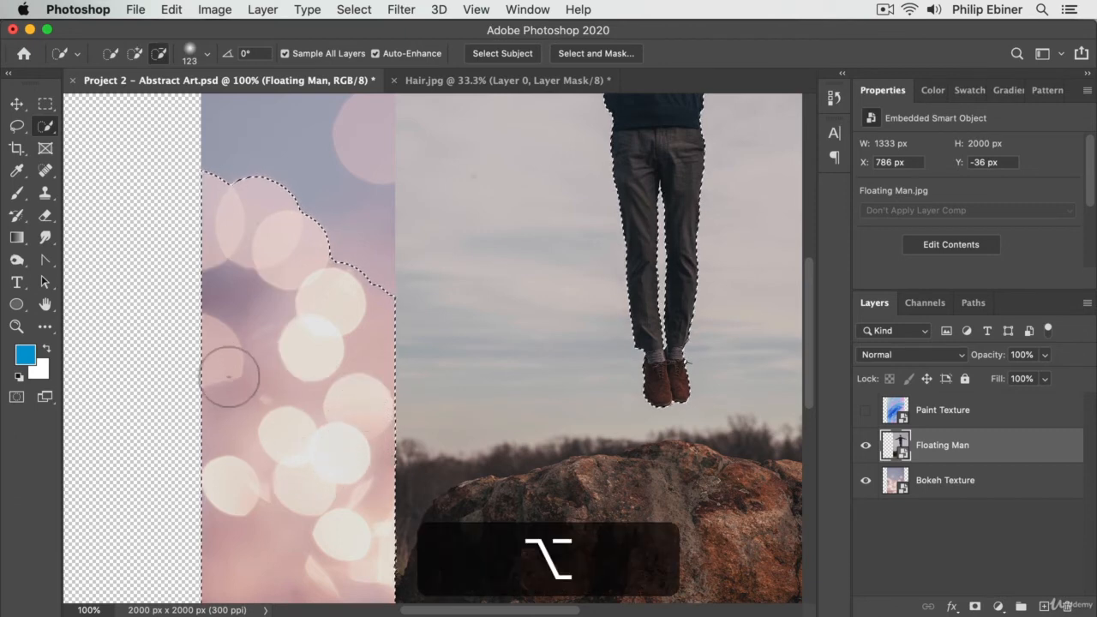
pyautogui.moveTo(230, 377)
pyautogui.mouseDown()
pyautogui.moveTo(204, 423)
pyautogui.moveTo(280, 358)
pyautogui.moveTo(268, 317)
pyautogui.moveTo(254, 313)
pyautogui.moveTo(255, 374)
pyautogui.moveTo(306, 343)
pyautogui.mouseUp()
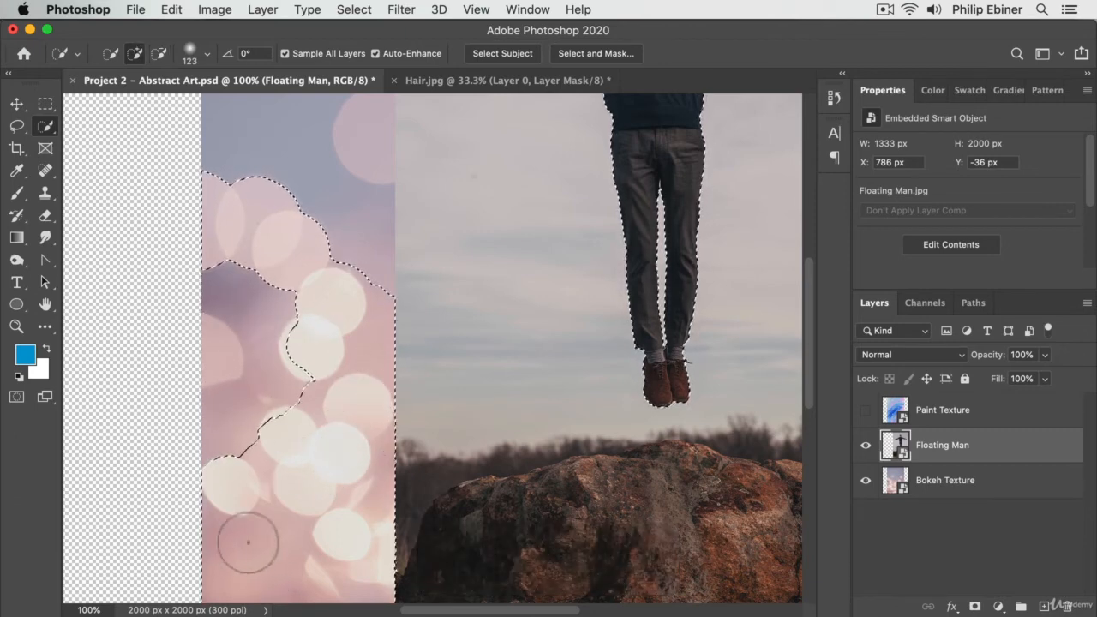
pyautogui.moveTo(263, 541); pyautogui.dragTo(242, 440)
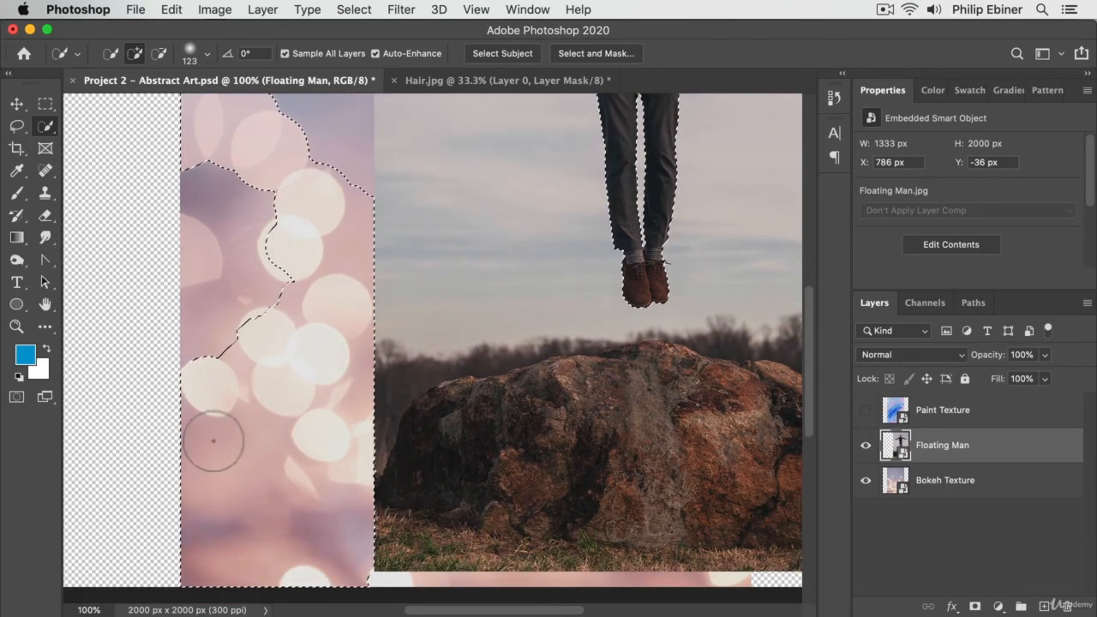
# Step: View the whole composition at about 59% zoom with the Quick Selection tool active
pyautogui.press('z')
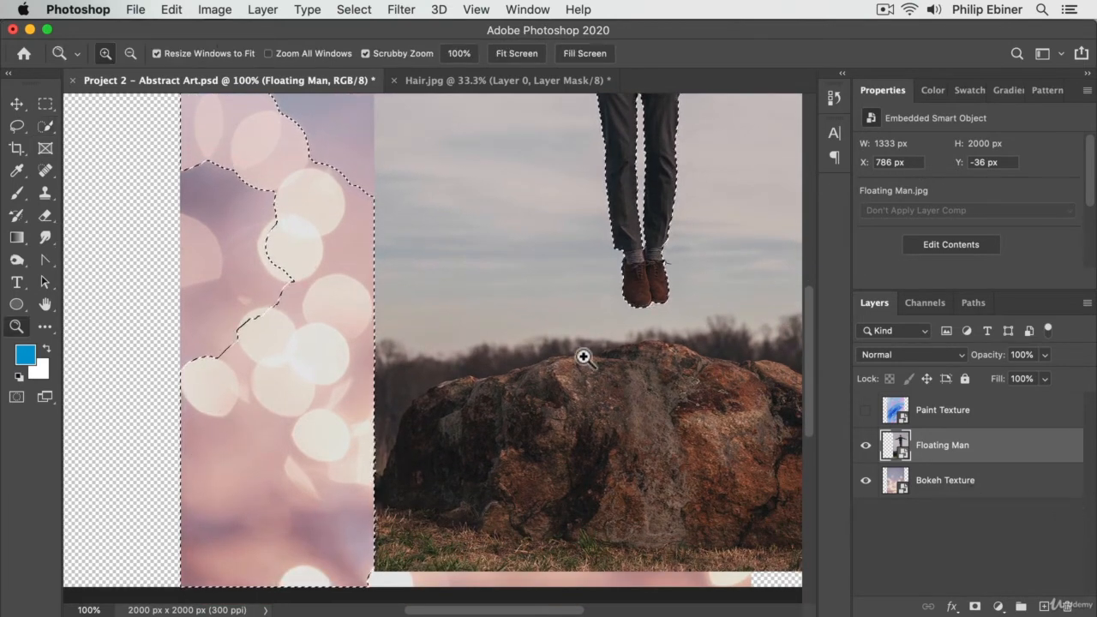
pyautogui.keyDown('alt'); pyautogui.click(582, 357); pyautogui.keyUp('alt')
pyautogui.keyDown('alt'); pyautogui.click(650, 341); pyautogui.keyUp('alt')
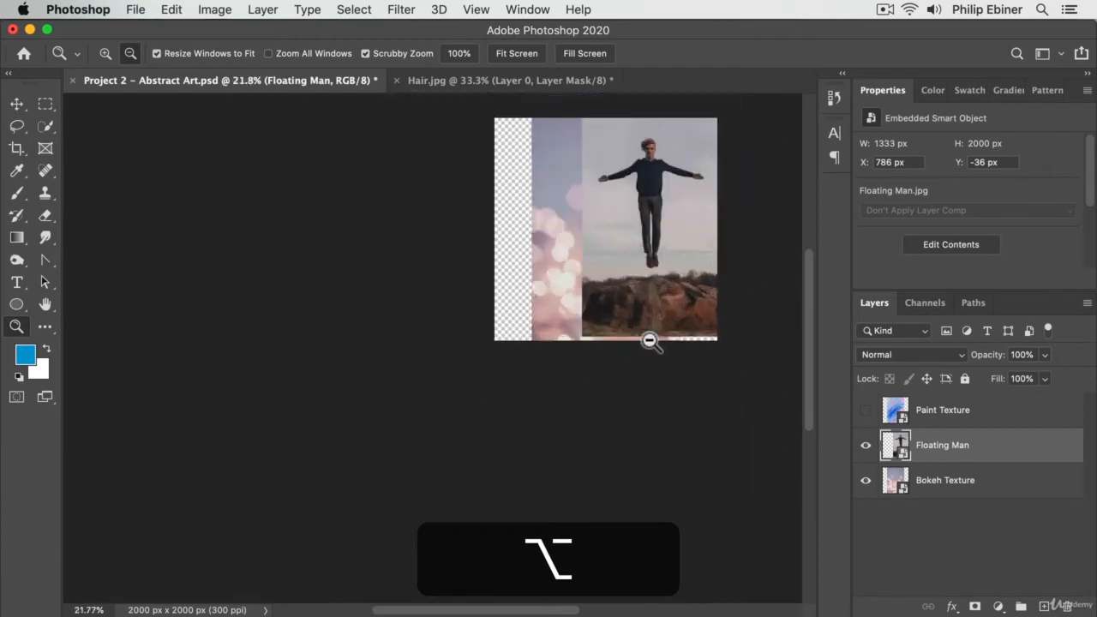
pyautogui.scroll(5, 651, 341)
pyautogui.moveTo(635, 274); pyautogui.dragTo(502, 404)
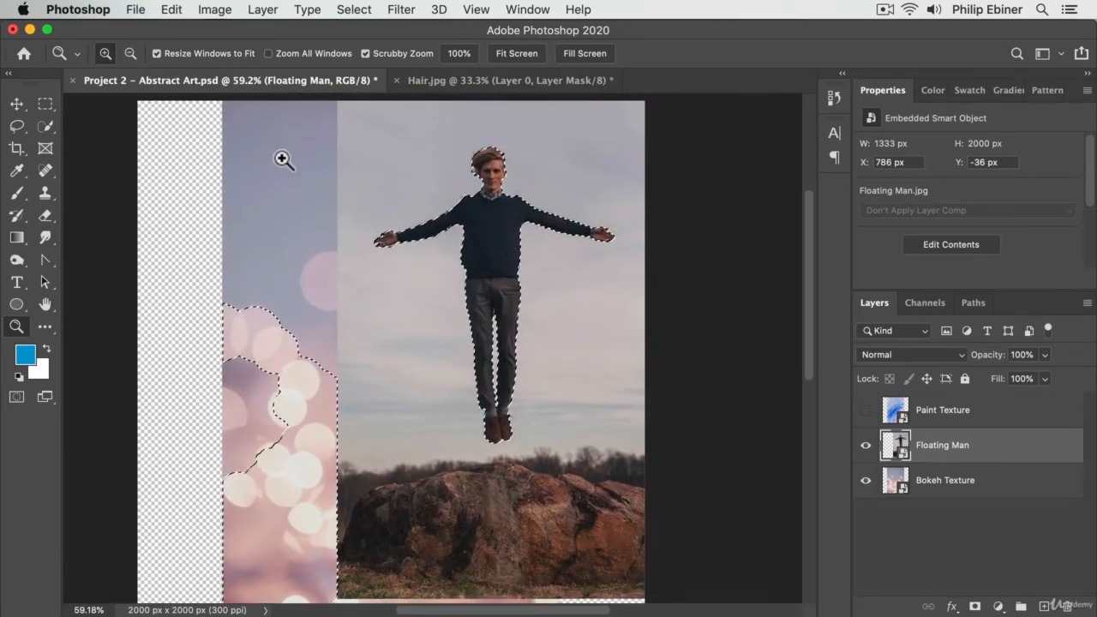
pyautogui.click(45, 128)
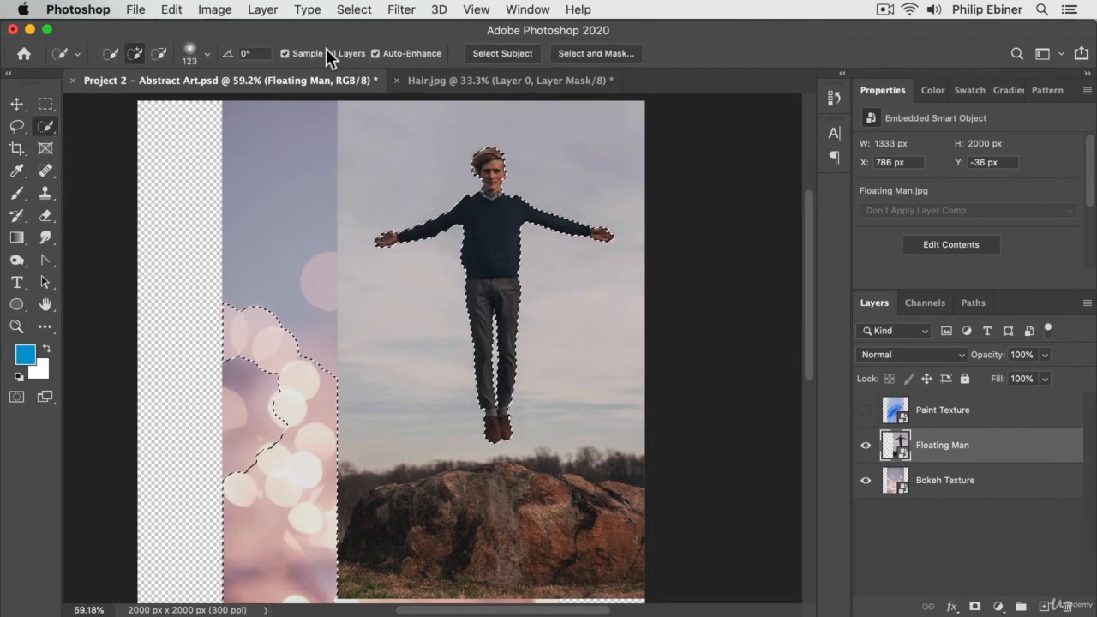
pyautogui.click(326, 50)
# Step: Clear the entire selection using the Rectangular Marquee tool
pyautogui.click(46, 104)
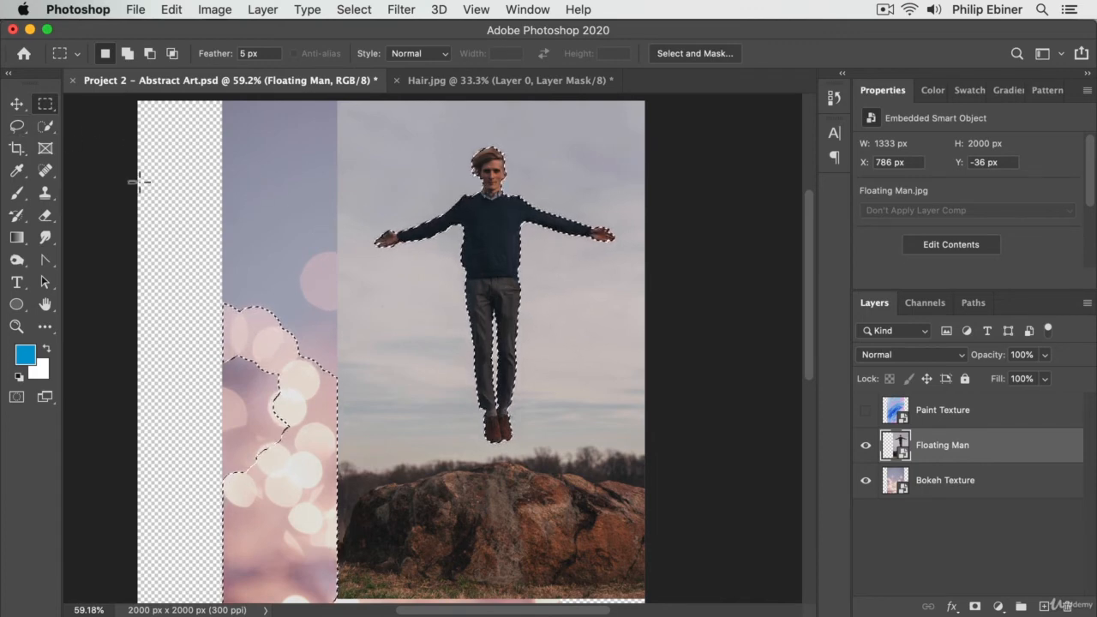
pyautogui.click(47, 127)
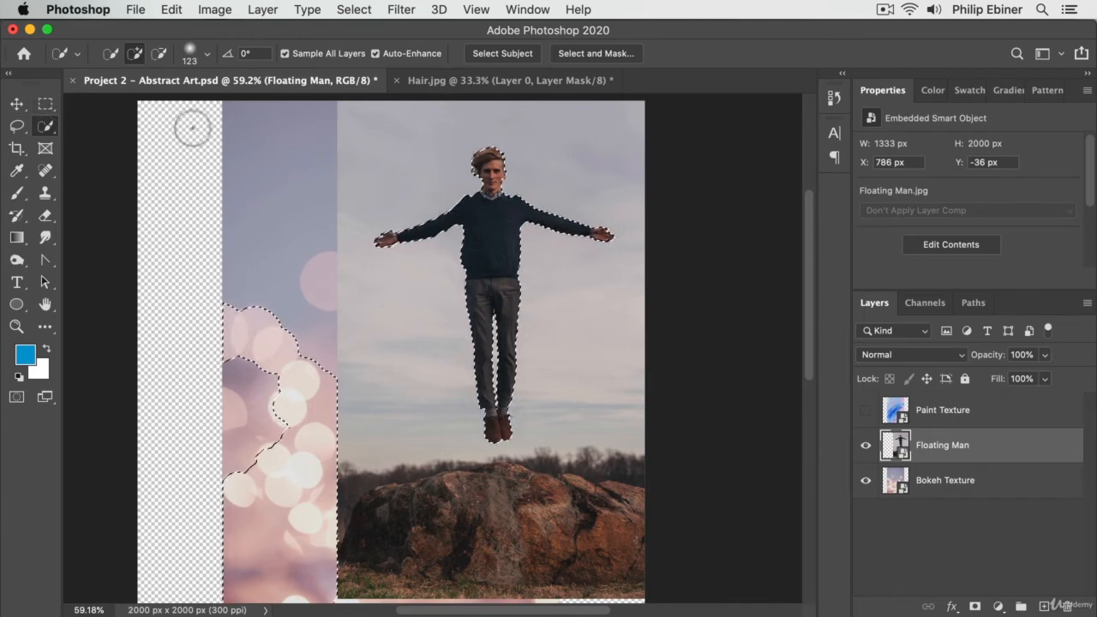
pyautogui.click(45, 106)
pyautogui.rightClick(46, 108)
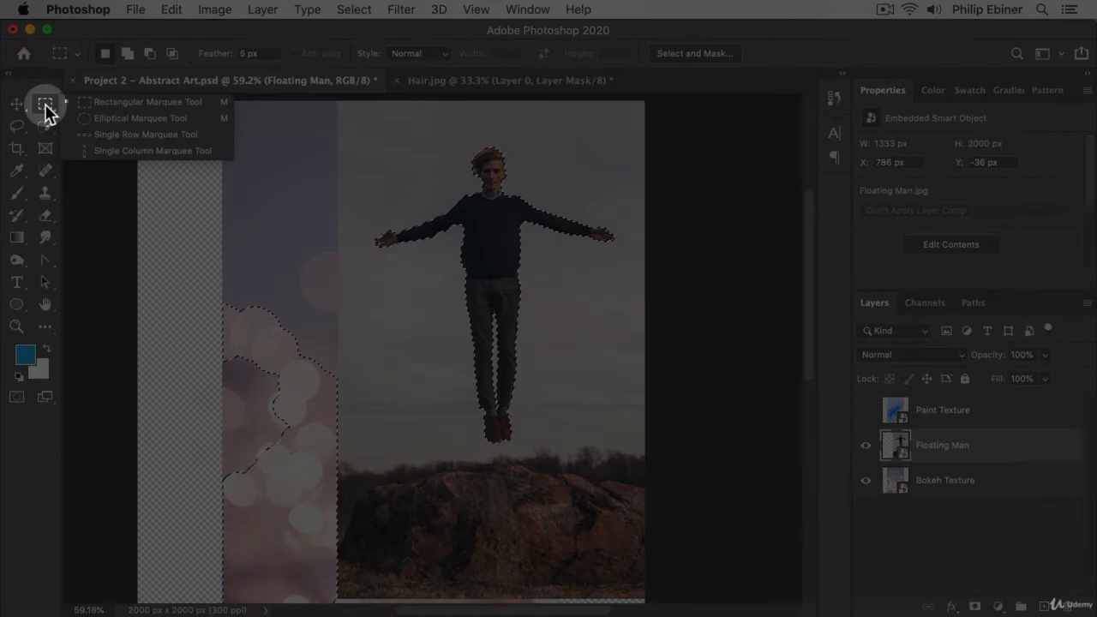
pyautogui.click(127, 103)
pyautogui.click(342, 190)
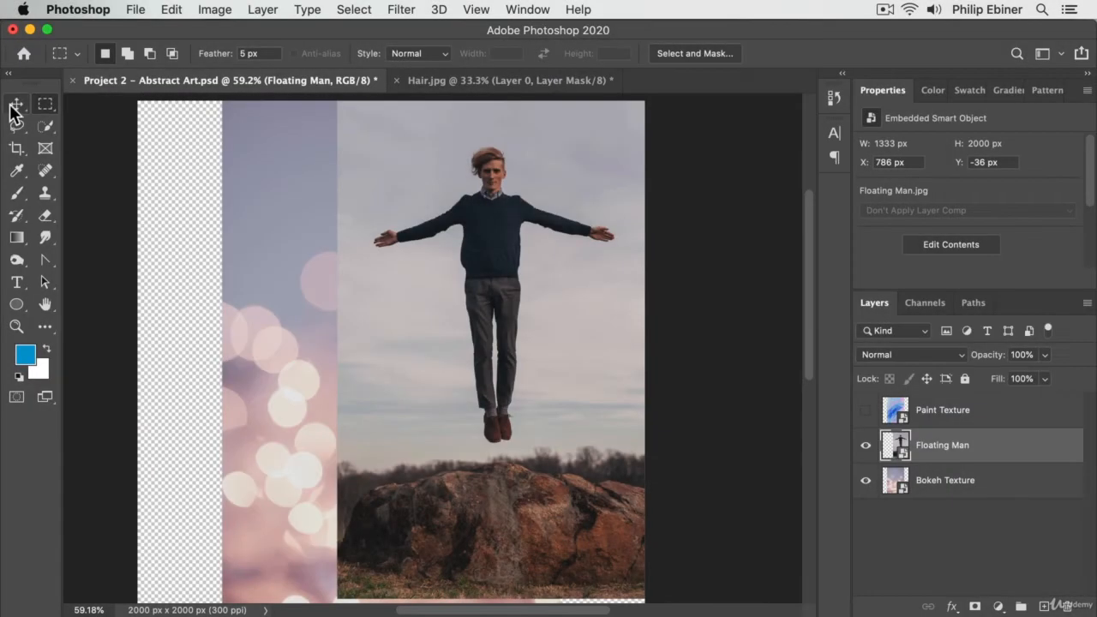
# Step: Move the Floating Man layer back over the Bokeh Texture at X 333 px, Y 0 px
pyautogui.click(15, 105)
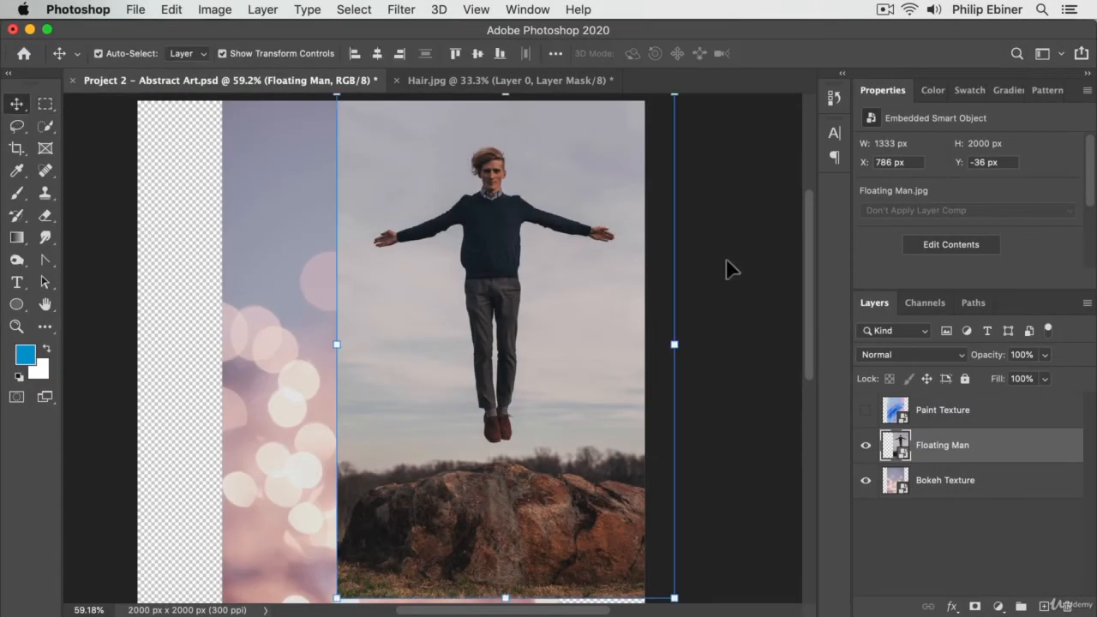
pyautogui.moveTo(570, 306); pyautogui.dragTo(468, 306)
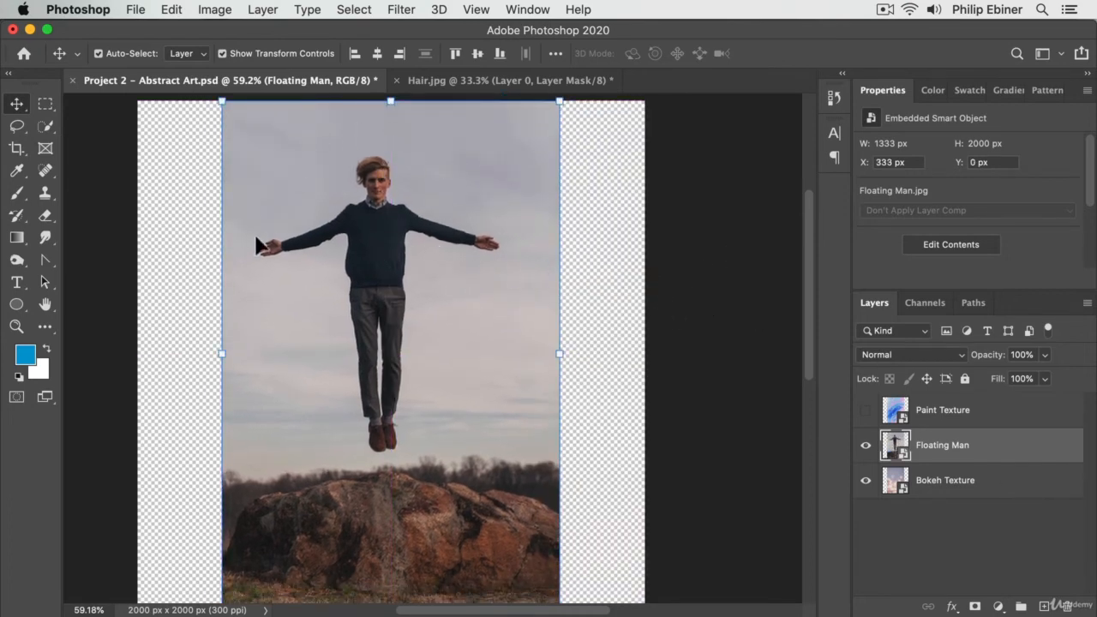
# Step: Select the background around the floating man with a 123 px Quick Selection brush and subtract his head from the selection
pyautogui.click(44, 128)
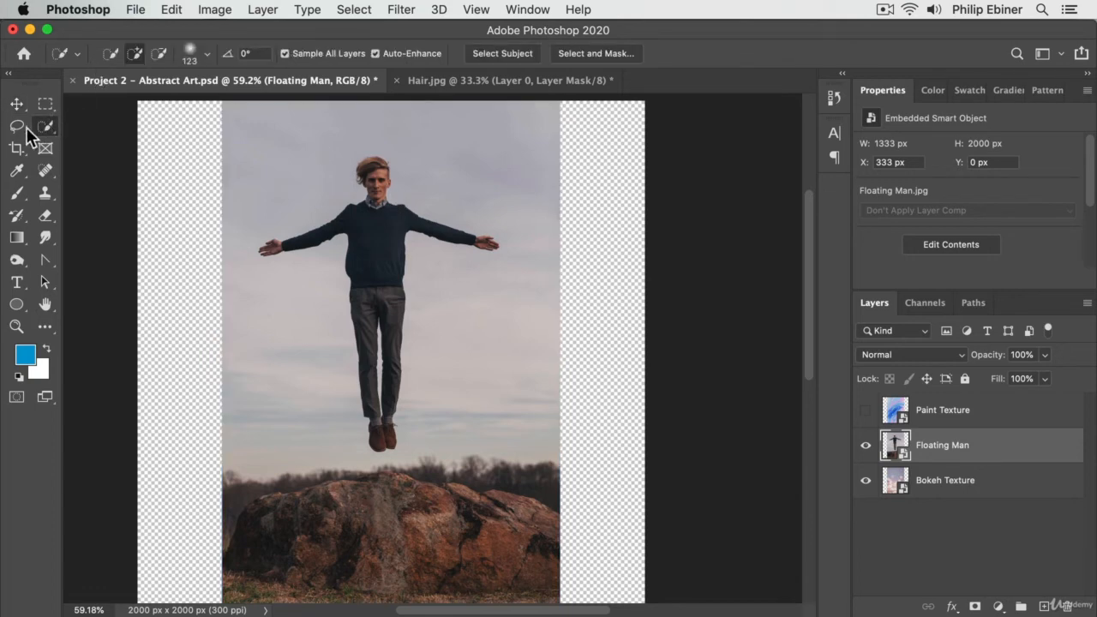
pyautogui.moveTo(336, 137)
pyautogui.mouseDown()
pyautogui.moveTo(246, 203)
pyautogui.moveTo(245, 359)
pyautogui.moveTo(274, 402)
pyautogui.moveTo(291, 385)
pyautogui.moveTo(581, 557)
pyautogui.moveTo(602, 546)
pyautogui.moveTo(483, 281)
pyautogui.mouseUp()
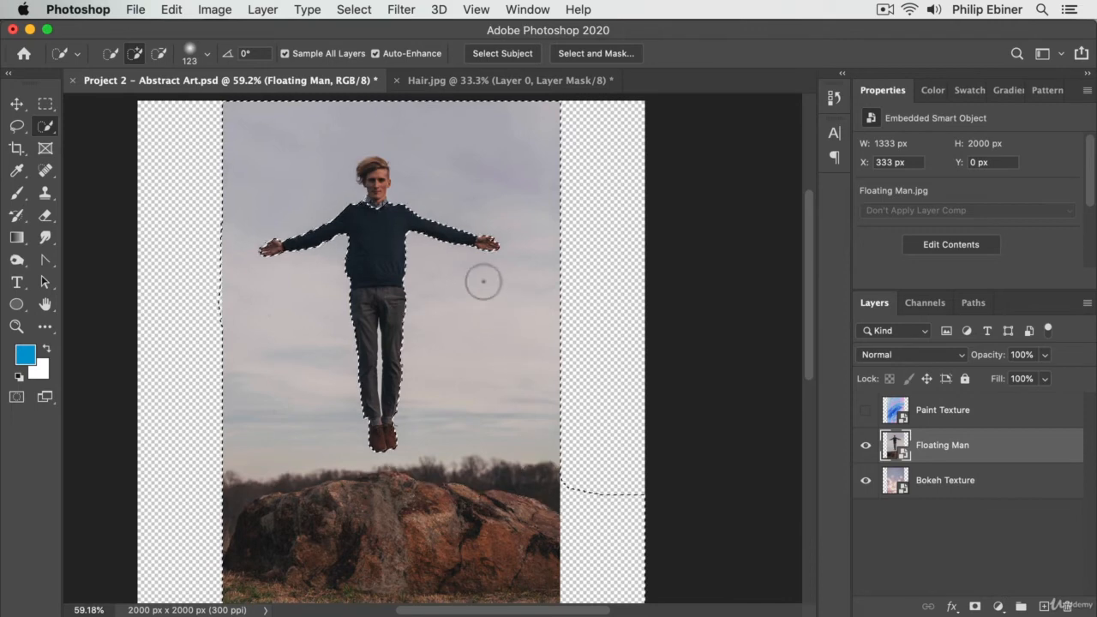
pyautogui.keyDown('alt'); pyautogui.click(374, 171); pyautogui.keyUp('alt')
pyautogui.keyDown('alt'); pyautogui.click(383, 172); pyautogui.keyUp('alt')
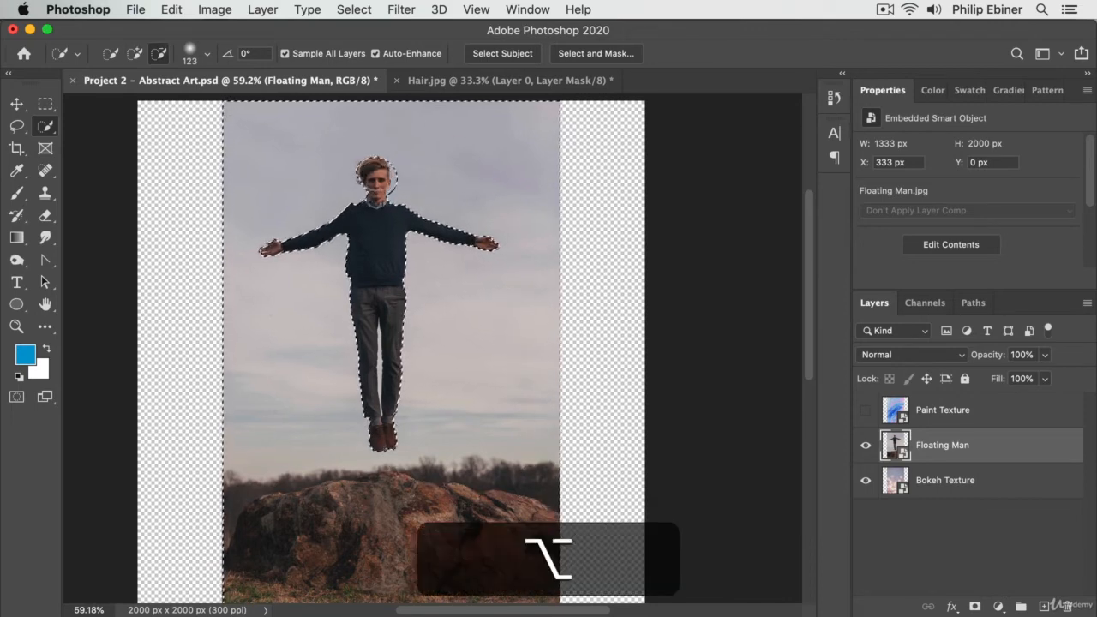
# Step: Refine the background selection around the man's face and hair with an 84 px brush
pyautogui.moveTo(405, 183); pyautogui.dragTo(399, 183)
pyautogui.keyDown('alt'); pyautogui.click(397, 169); pyautogui.keyUp('alt')
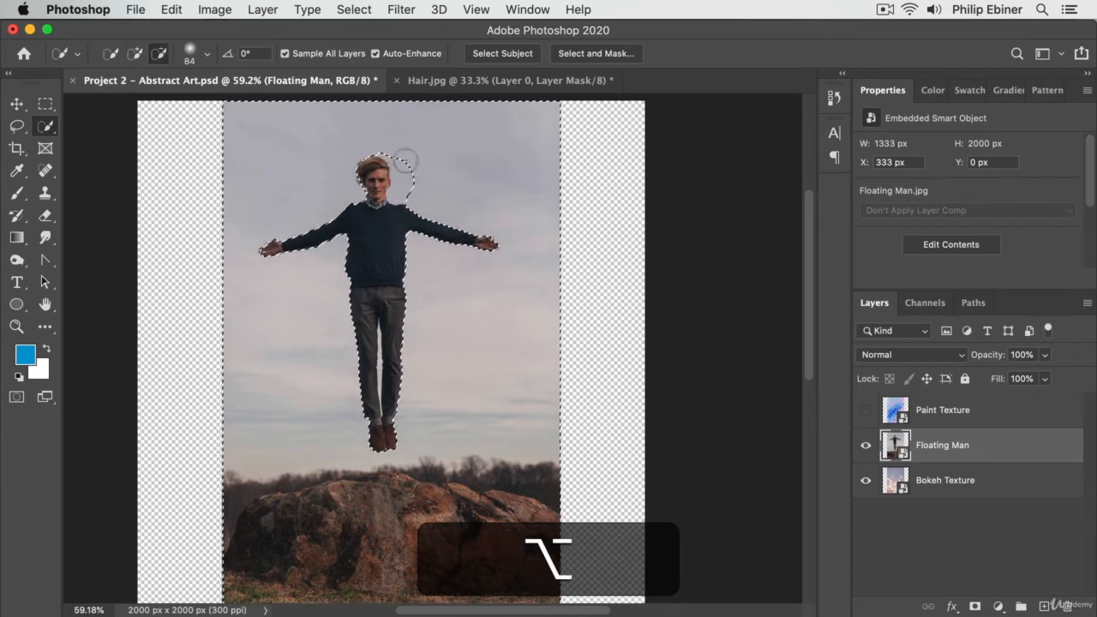
pyautogui.moveTo(405, 159); pyautogui.dragTo(427, 196)
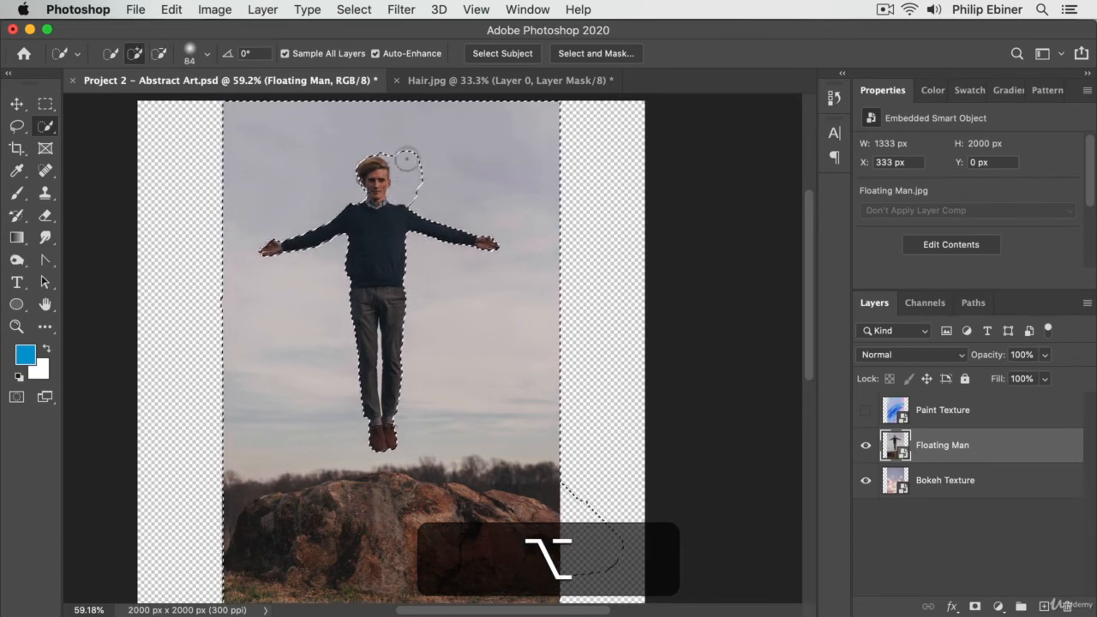
pyautogui.keyDown('alt'); pyautogui.click(406, 159); pyautogui.keyUp('alt')
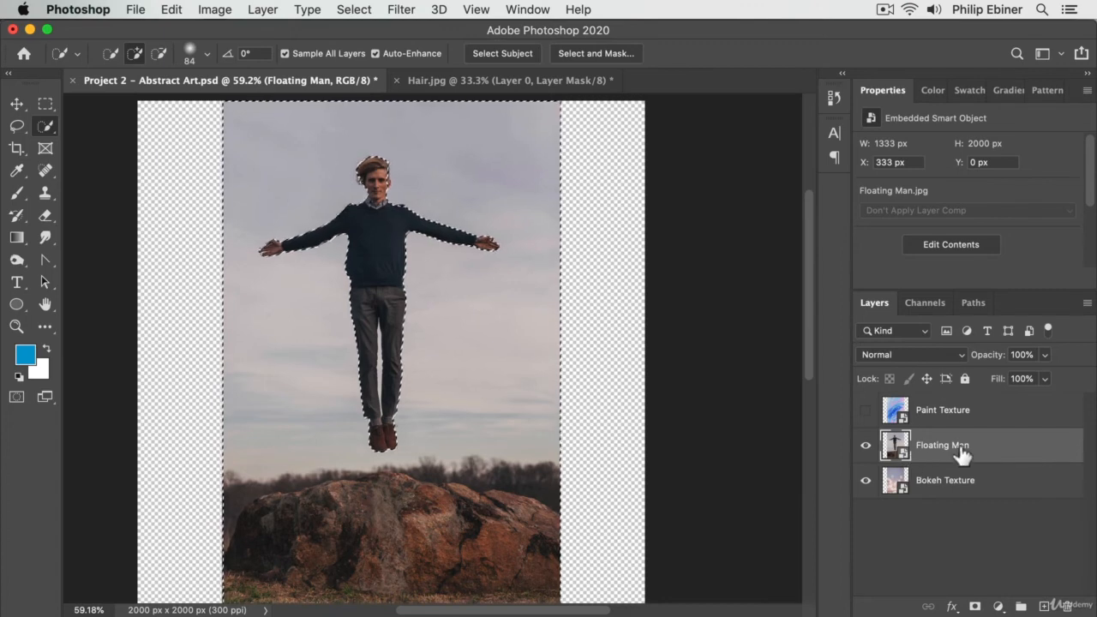
# Step: Try to delete the selected background from the Floating Man smart object, and rasterize the layer
pyautogui.press('BackSpace')
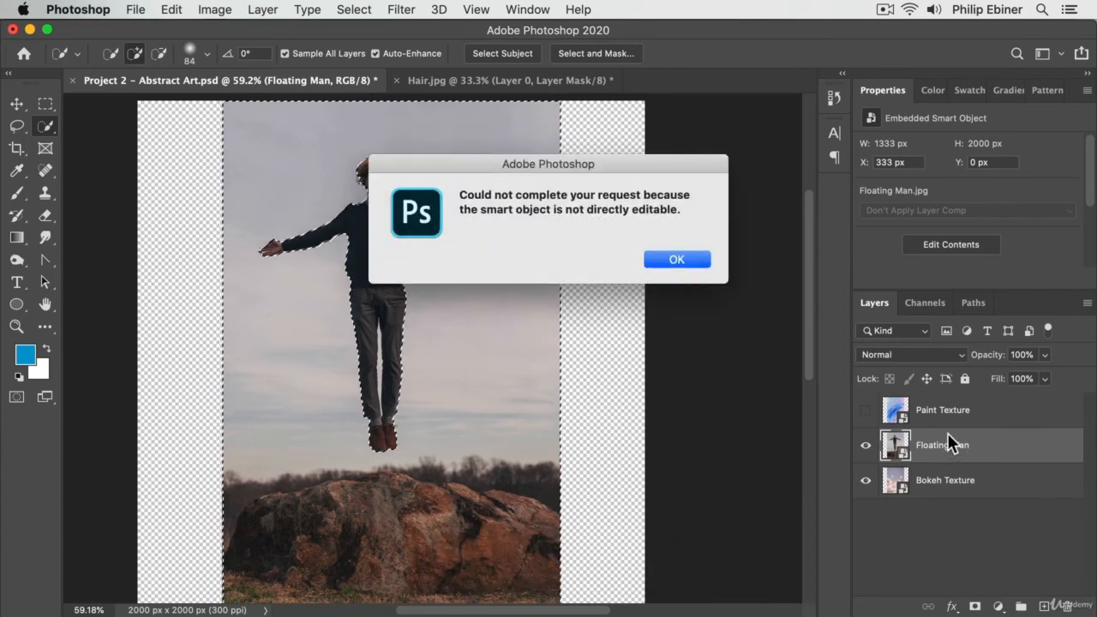
pyautogui.press('super')
pyautogui.click(677, 260)
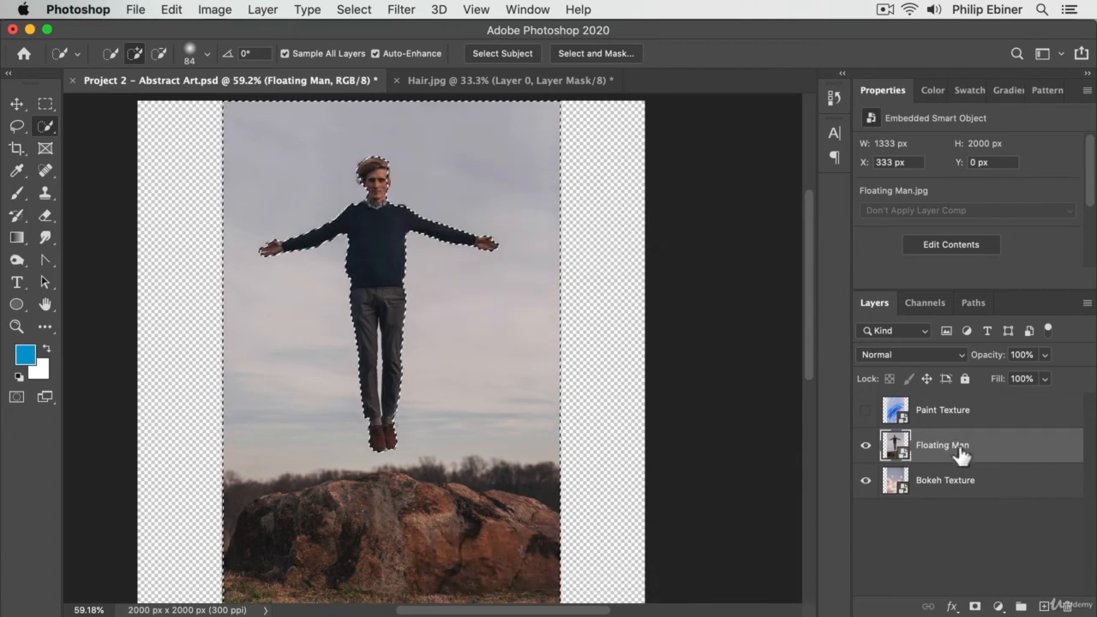
pyautogui.rightClick(951, 447)
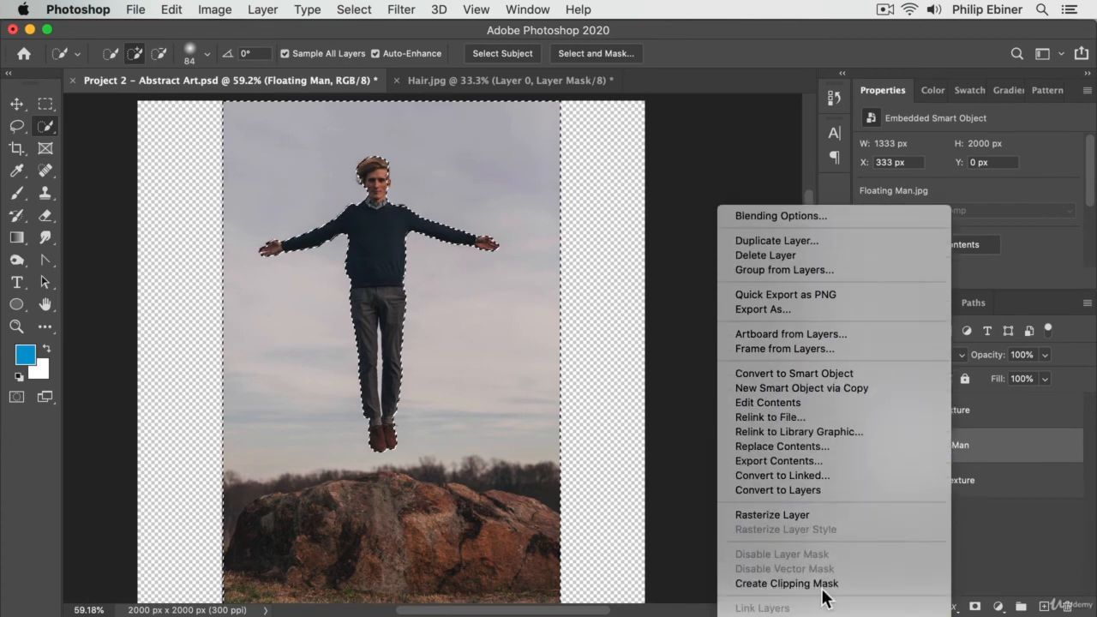
pyautogui.click(793, 514)
# Step: Delete the selected background from the rasterized Floating Man layer and clear the selection
pyautogui.press('BackSpace')
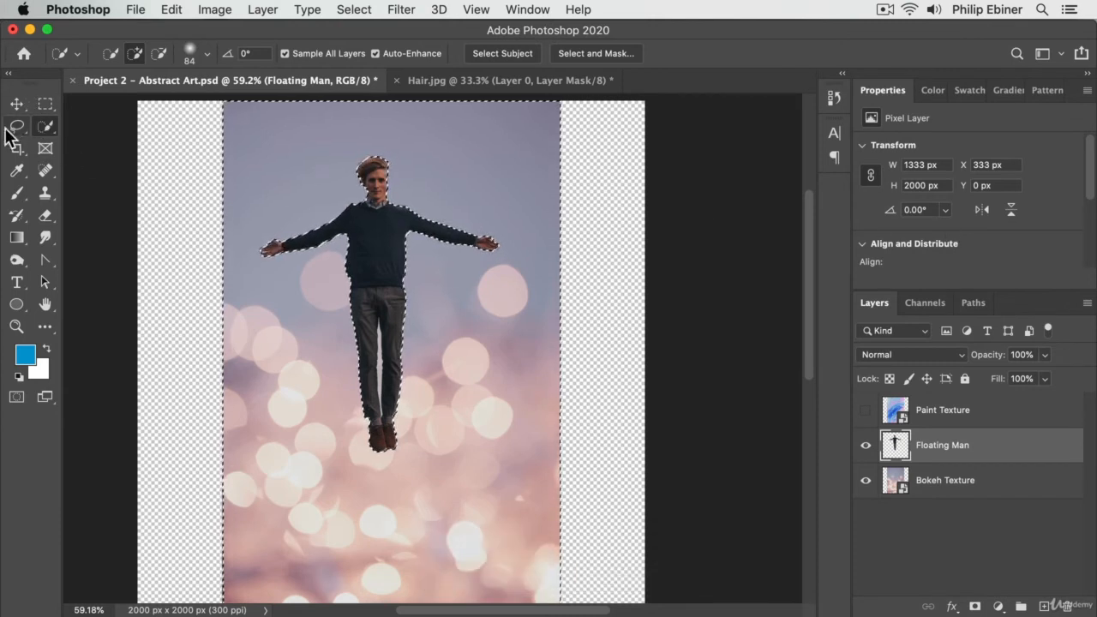
pyautogui.moveTo(45, 103); pyautogui.dragTo(203, 150)
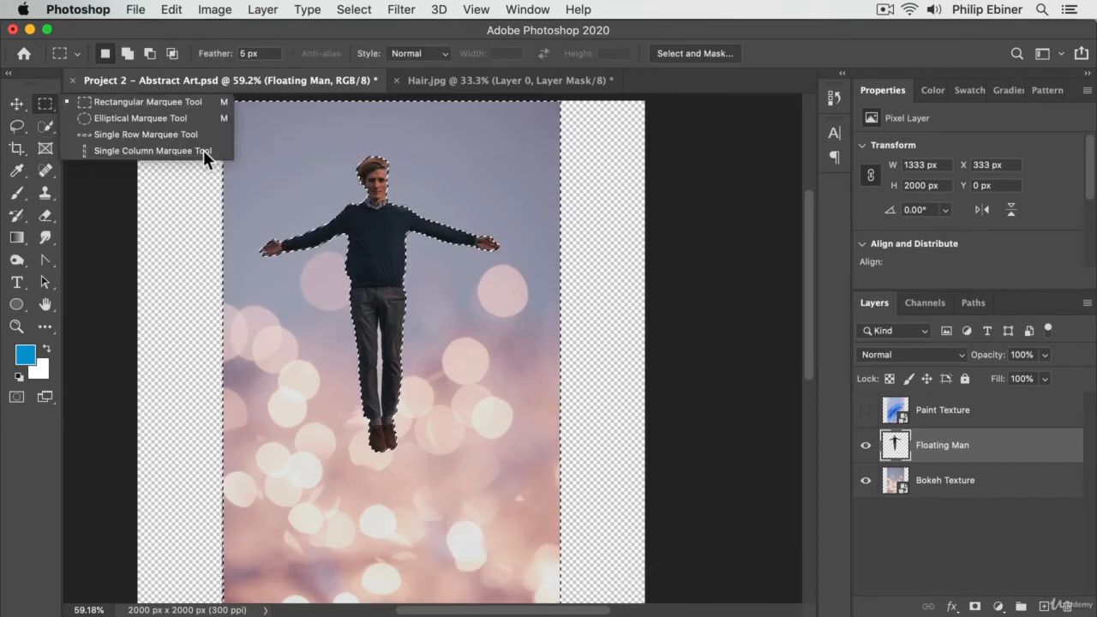
pyautogui.click(195, 237)
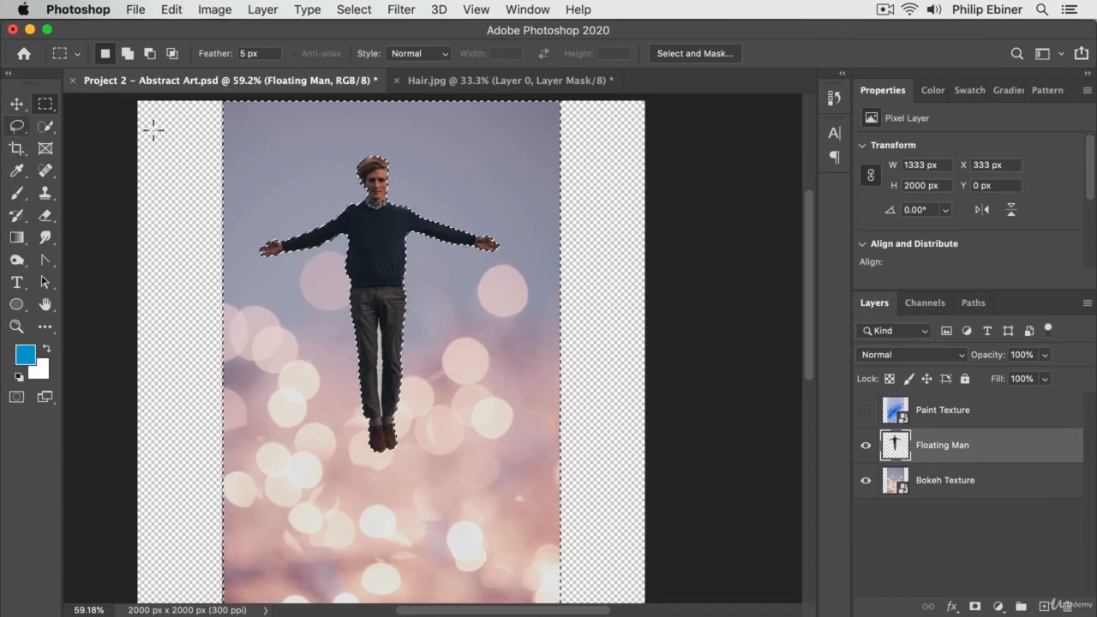
pyautogui.press('super+d')
pyautogui.press('v')
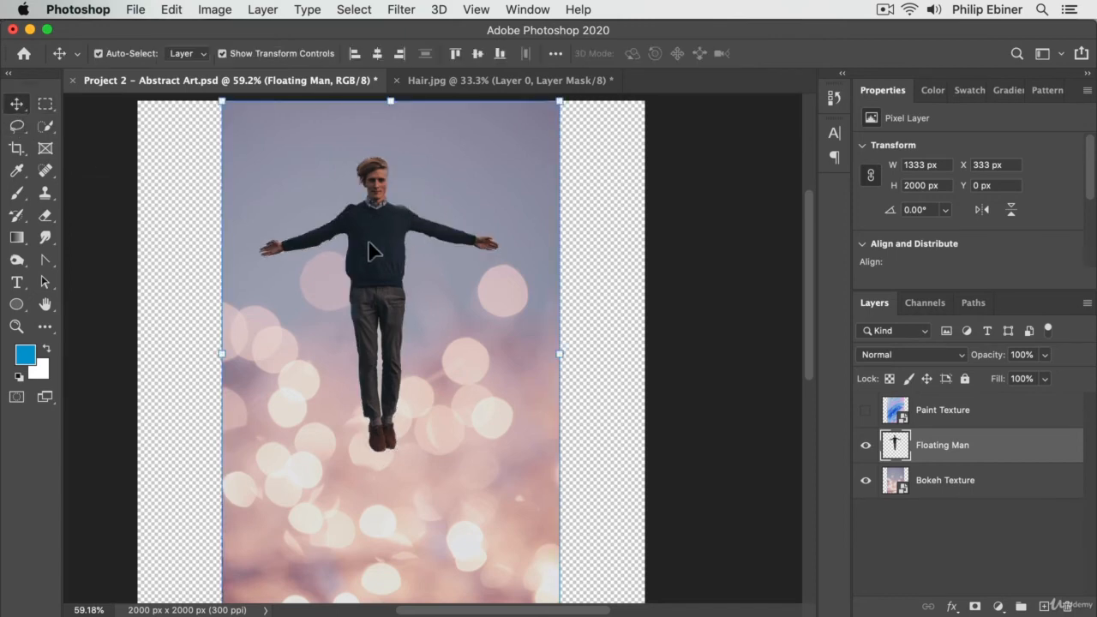
# Step: Move the cut-out man around over the bokeh background, placing the layer at X 248 px, Y 107 px
pyautogui.press('z')
pyautogui.click(394, 242)
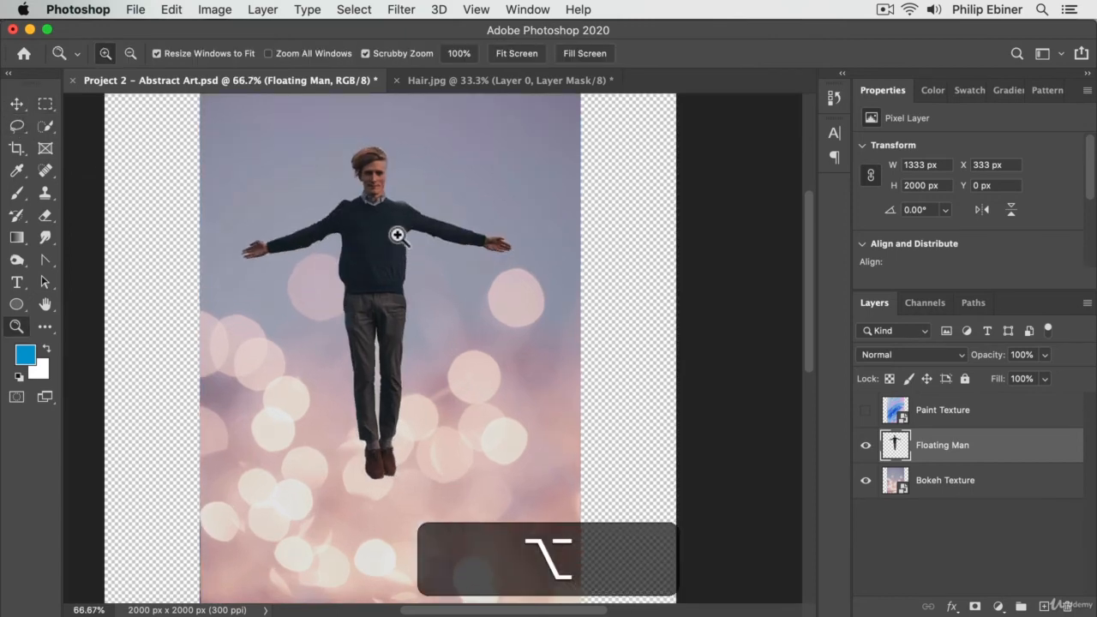
pyautogui.click(394, 242)
pyautogui.press('v')
pyautogui.moveTo(355, 170); pyautogui.dragTo(440, 269)
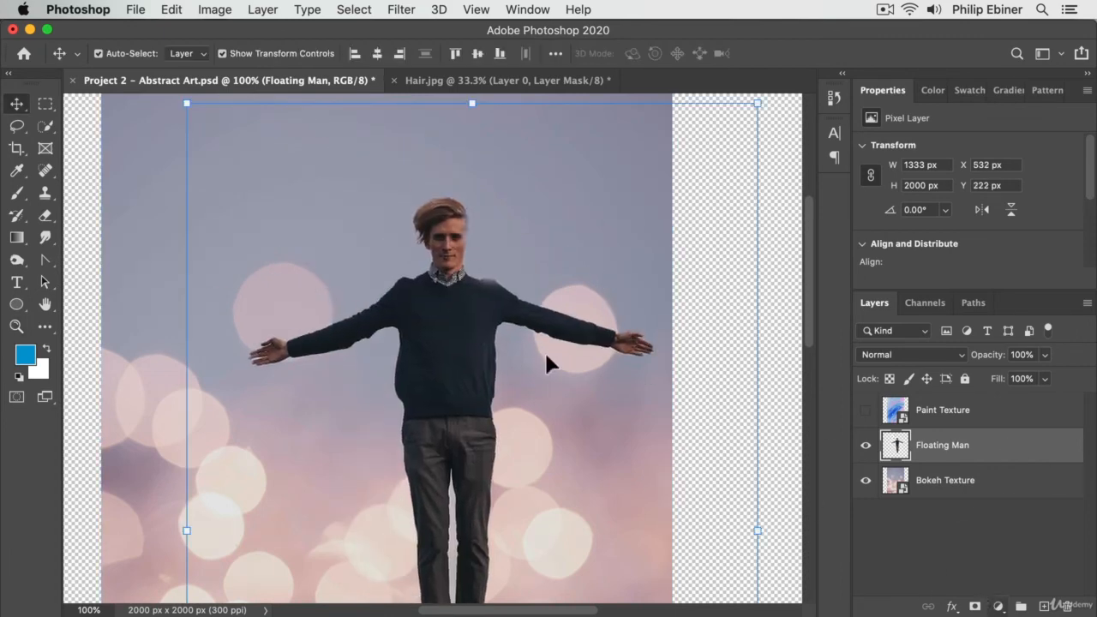
pyautogui.moveTo(546, 363); pyautogui.dragTo(417, 280)
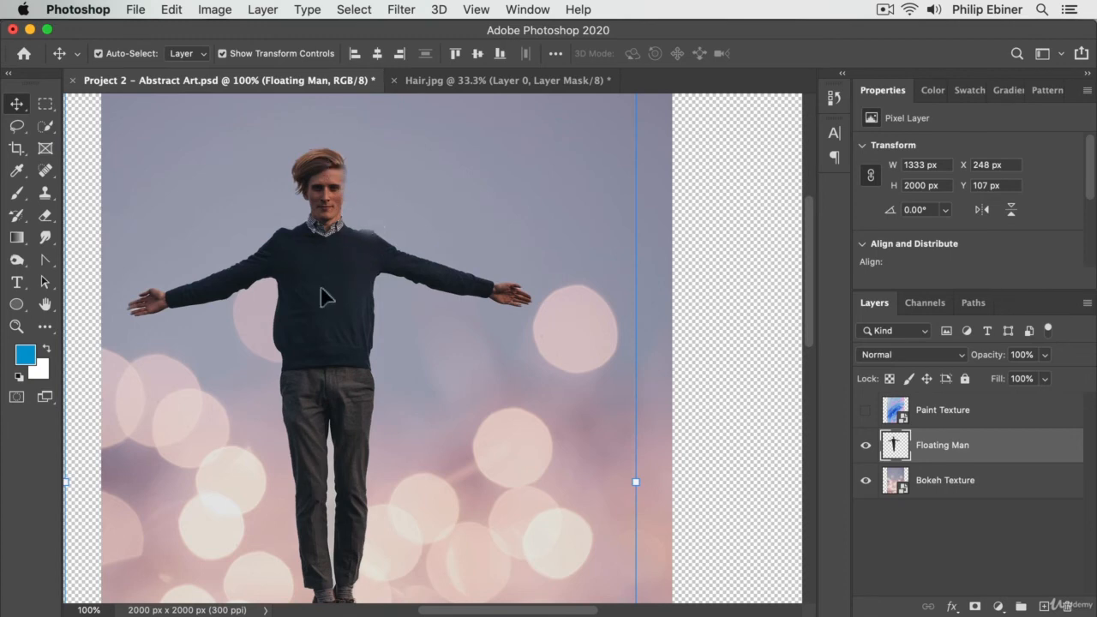
# Step: Examine the cut-out edges around the man's face and shoulder at 200% zoom
pyautogui.press('z')
pyautogui.moveTo(347, 204); pyautogui.dragTo(400, 228)
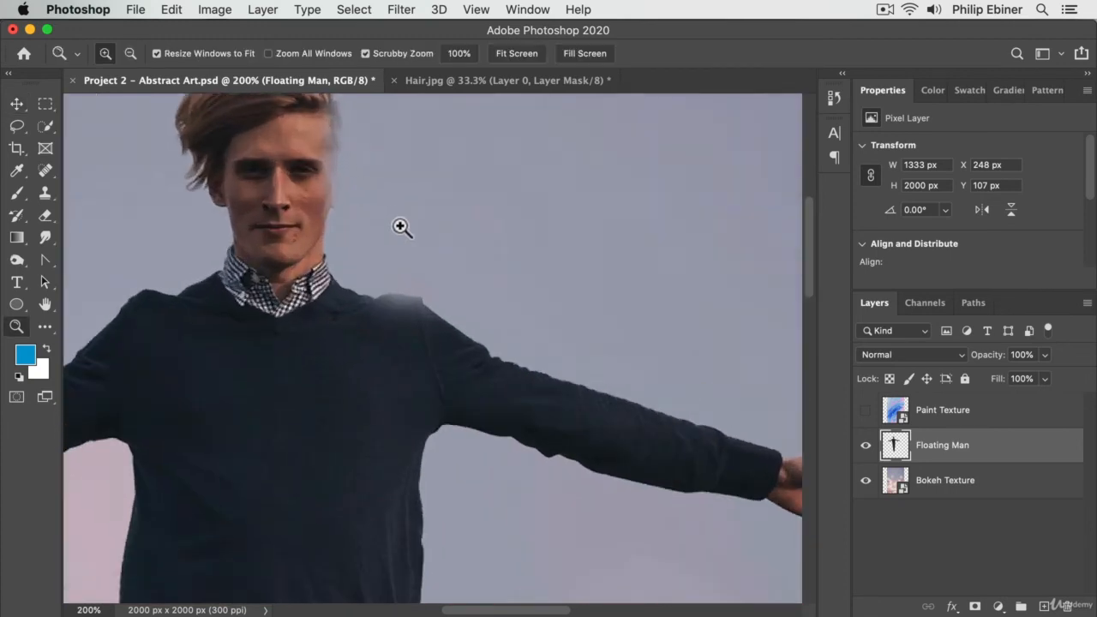
pyautogui.keyDown('alt'); pyautogui.click(394, 225); pyautogui.keyUp('alt')
pyautogui.keyDown('alt'); pyautogui.click(393, 225); pyautogui.keyUp('alt')
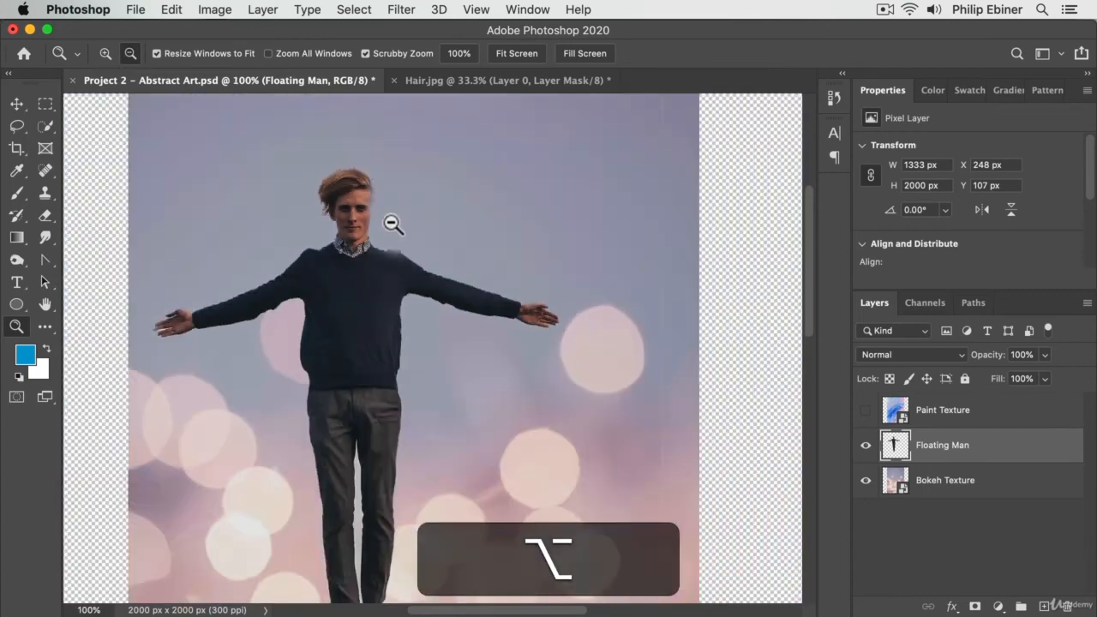
pyautogui.keyDown('alt'); pyautogui.click(390, 221); pyautogui.keyUp('alt')
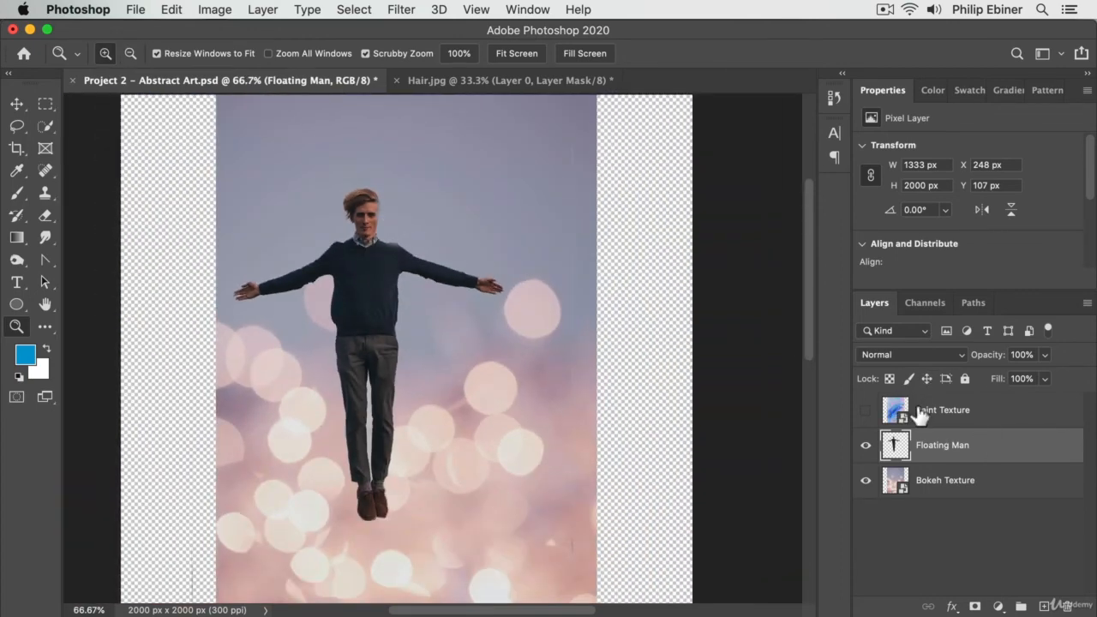
# Step: Undo the layer moves and the background deletion, and clear the restored selection around the man
pyautogui.keyDown('super'); pyautogui.click(895, 411); pyautogui.keyUp('super')
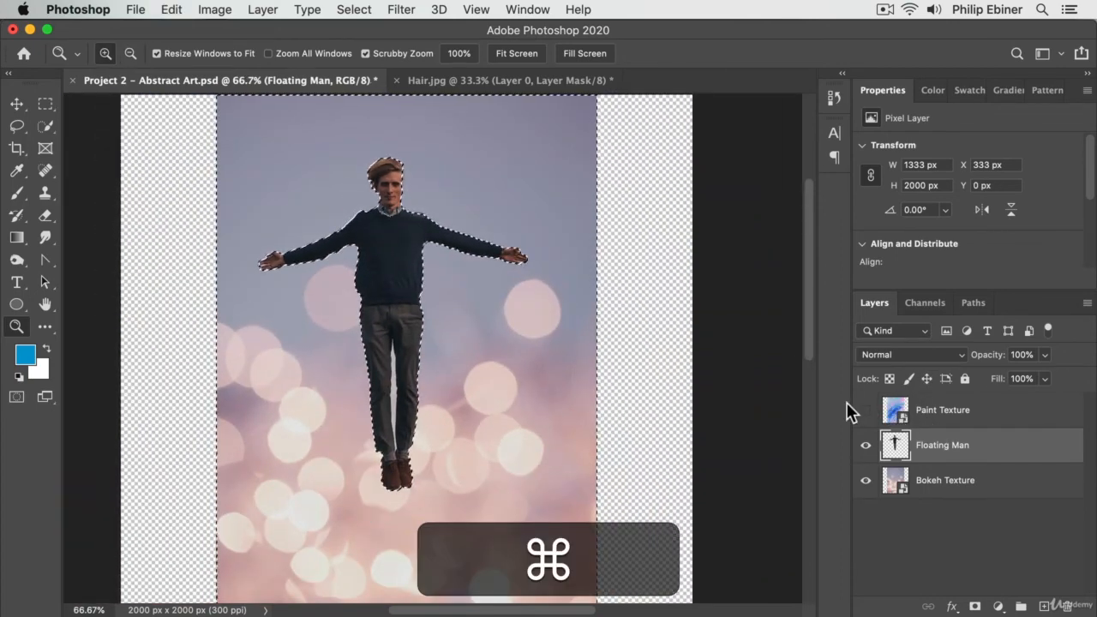
pyautogui.press('super+z')
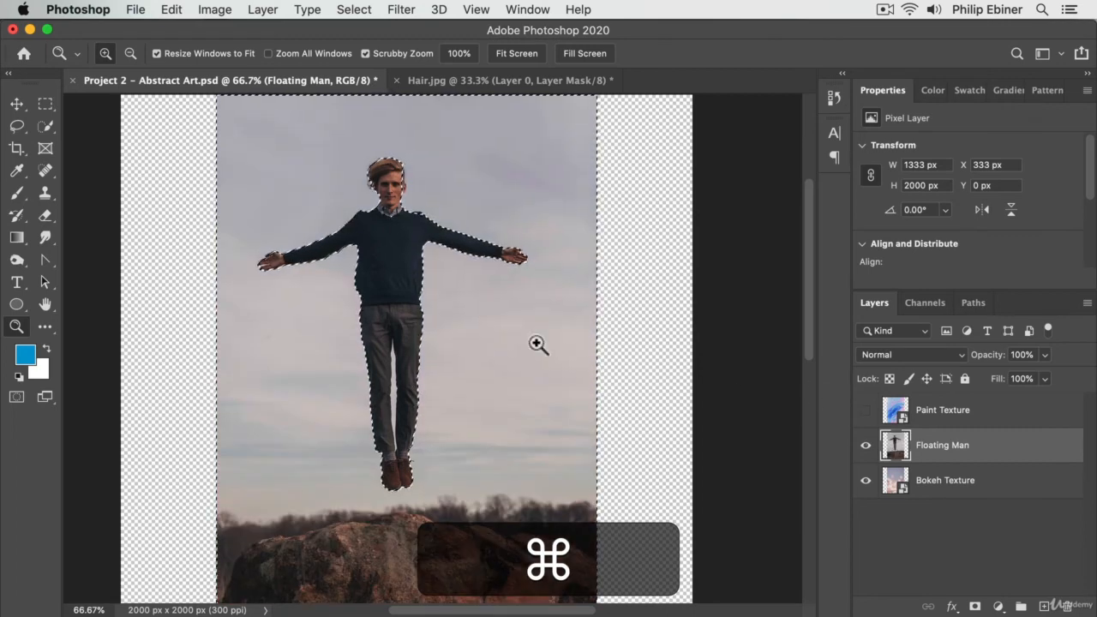
pyautogui.click(16, 104)
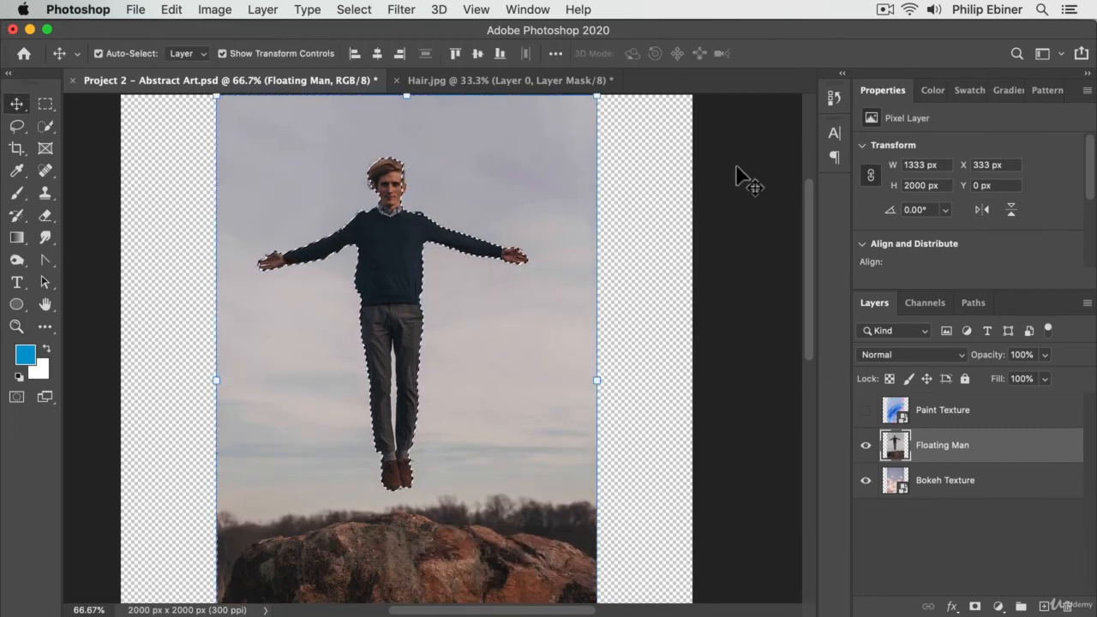
pyautogui.click(45, 103)
pyautogui.click(459, 296)
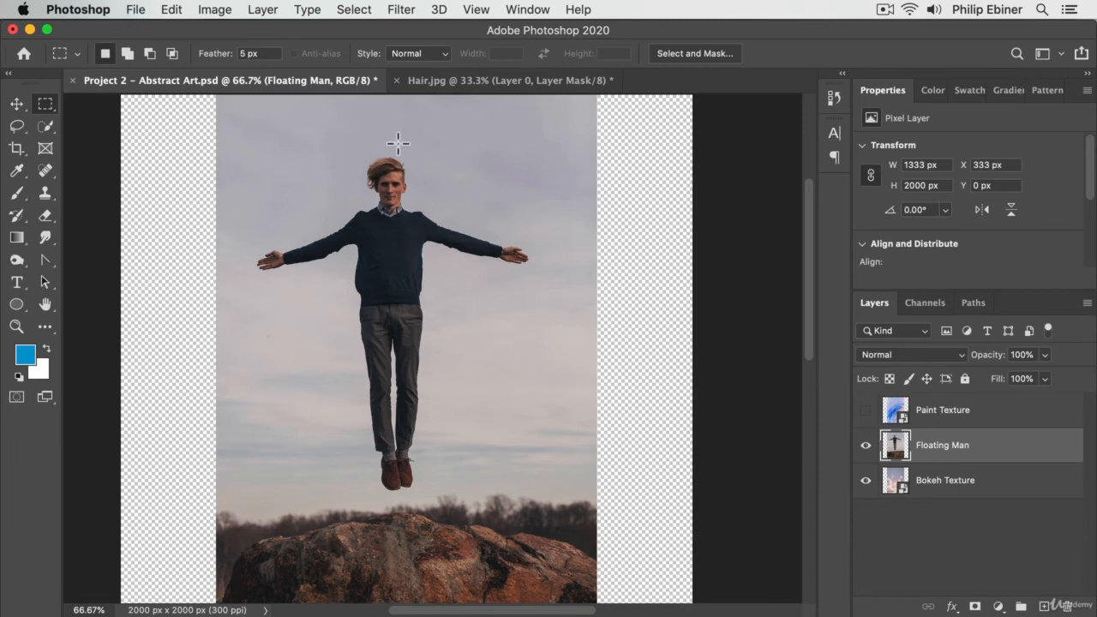
# Step: Select the man's body with an 84 px Quick Selection brush, and add his hands and hair with a 68 px brush
pyautogui.click(45, 126)
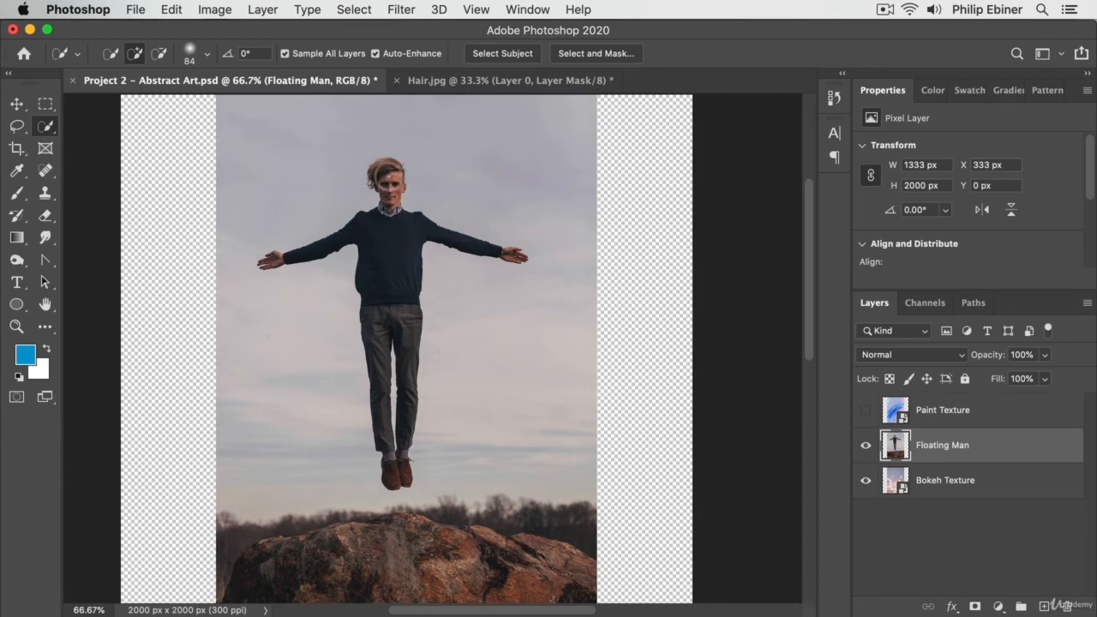
pyautogui.moveTo(386, 193)
pyautogui.mouseDown()
pyautogui.moveTo(380, 313)
pyautogui.moveTo(395, 371)
pyautogui.mouseUp()
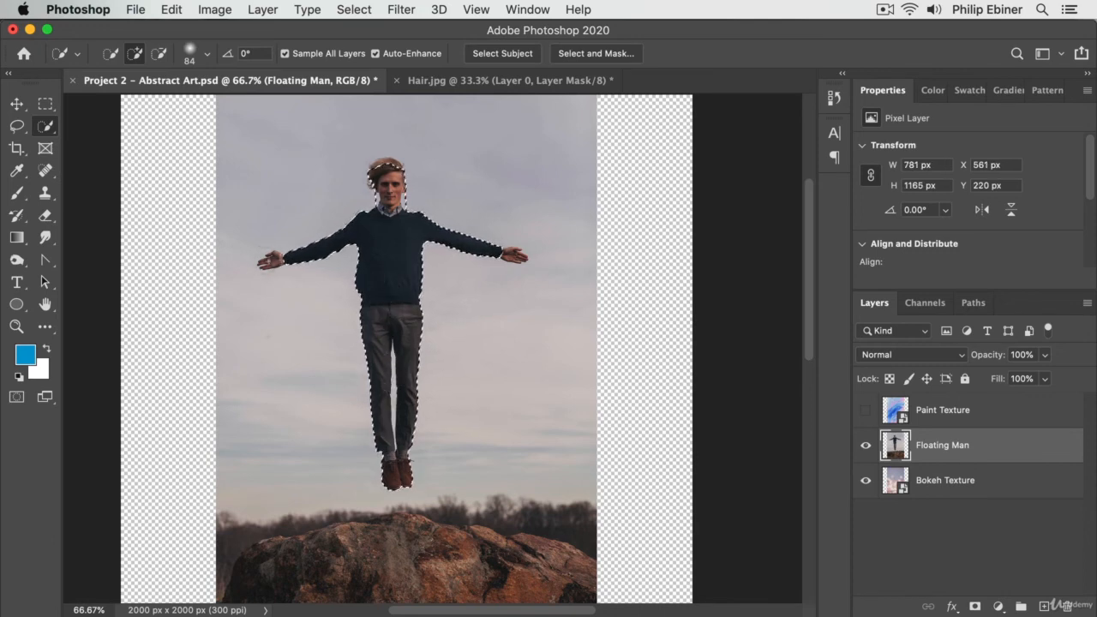
pyautogui.moveTo(270, 258); pyautogui.dragTo(274, 261)
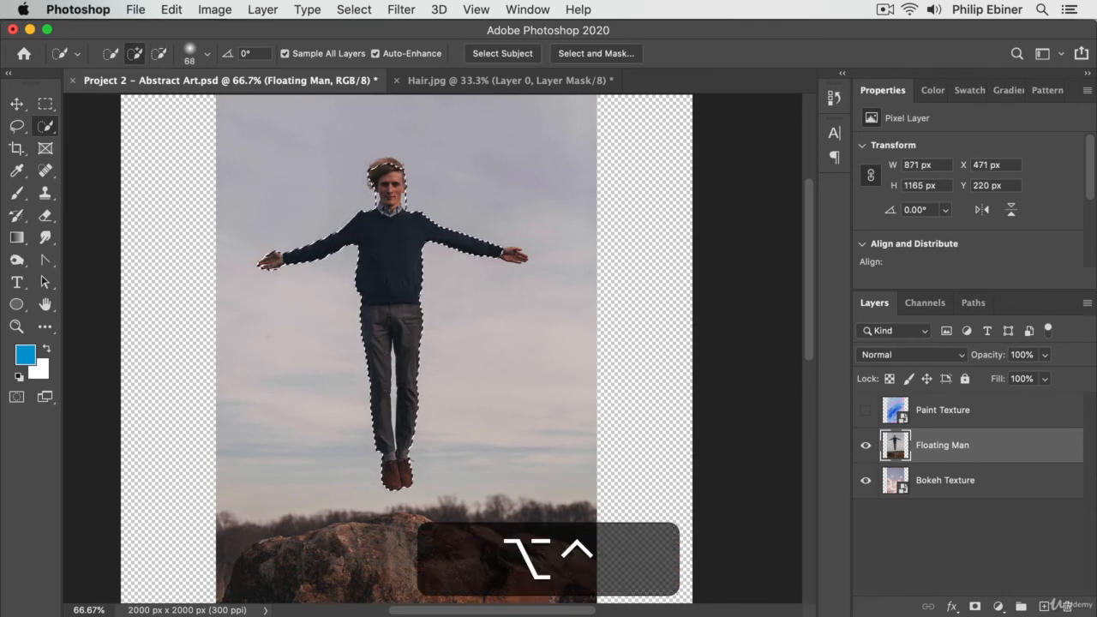
pyautogui.click(390, 159)
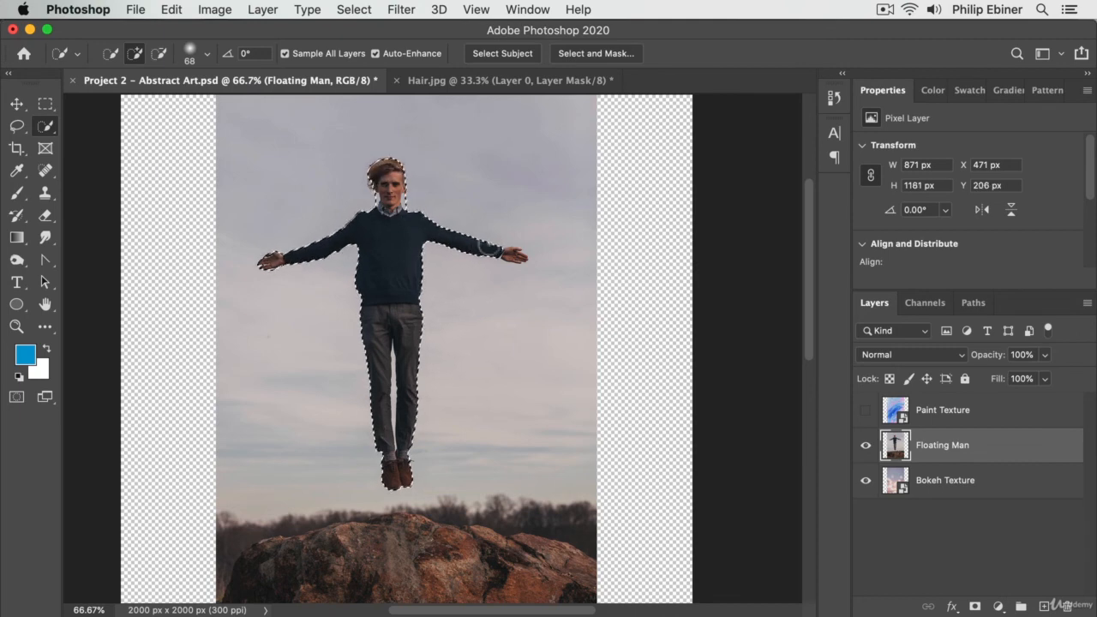
pyautogui.click(514, 255)
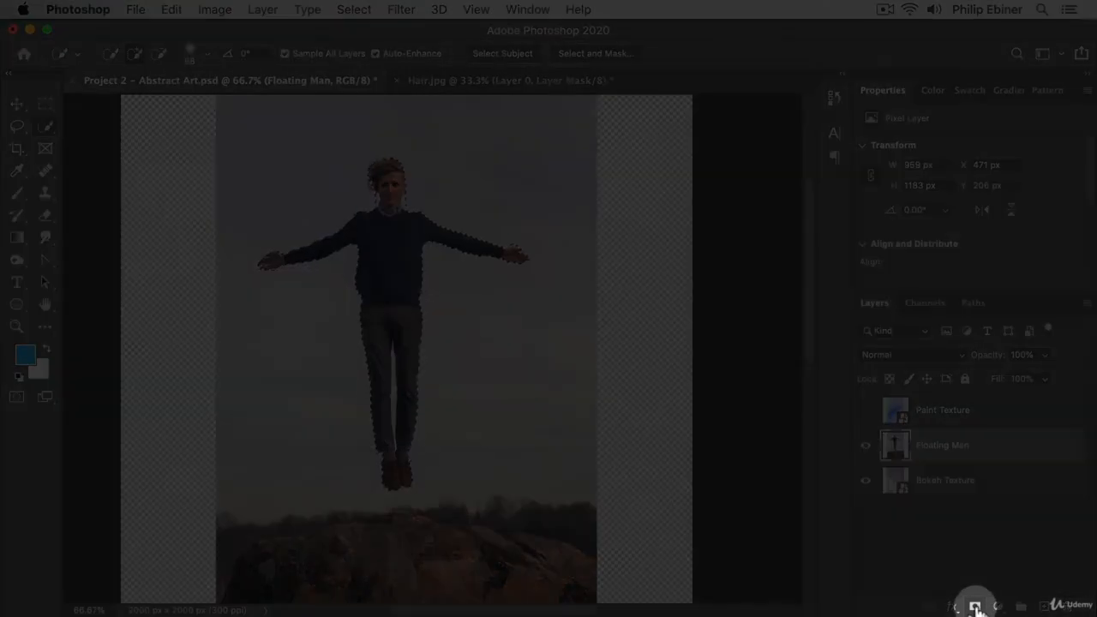
# Step: Add a layer mask to Floating Man from the selection and invert the mask
pyautogui.click(975, 606)
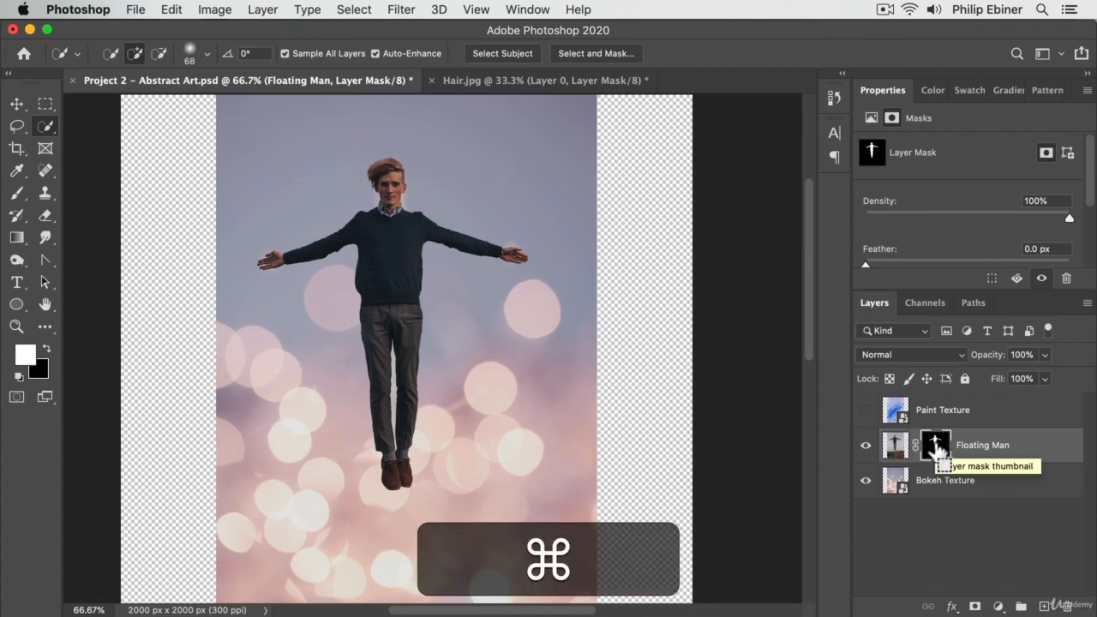
pyautogui.press('super+i')
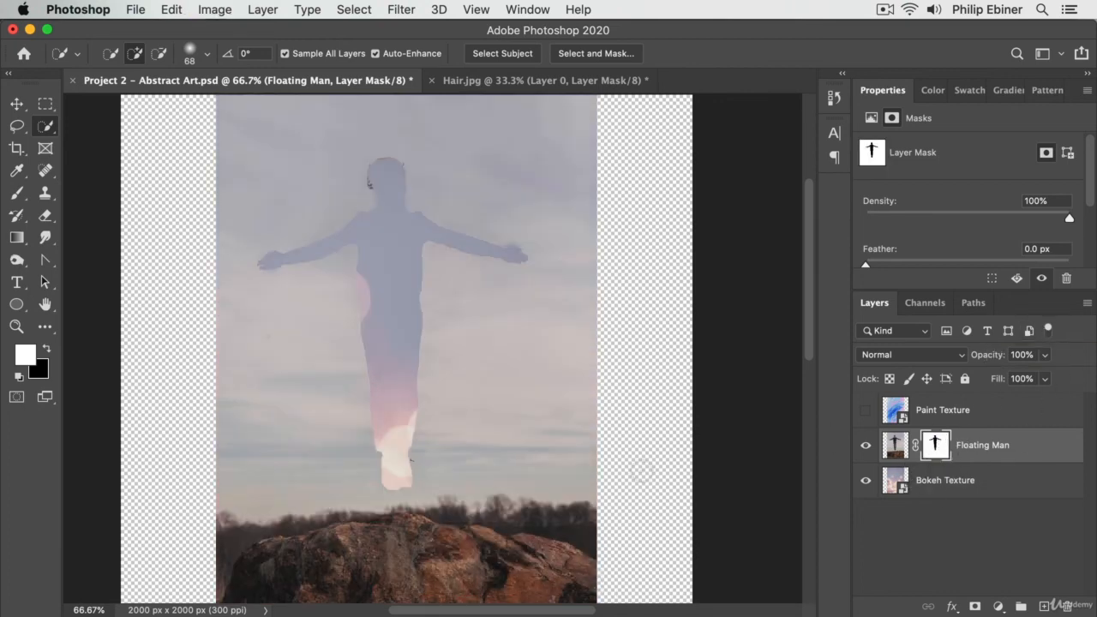
# Step: Move the Bokeh Texture layer behind the man-shaped cut-out to X 373 px, Y -424 px
pyautogui.click(981, 482)
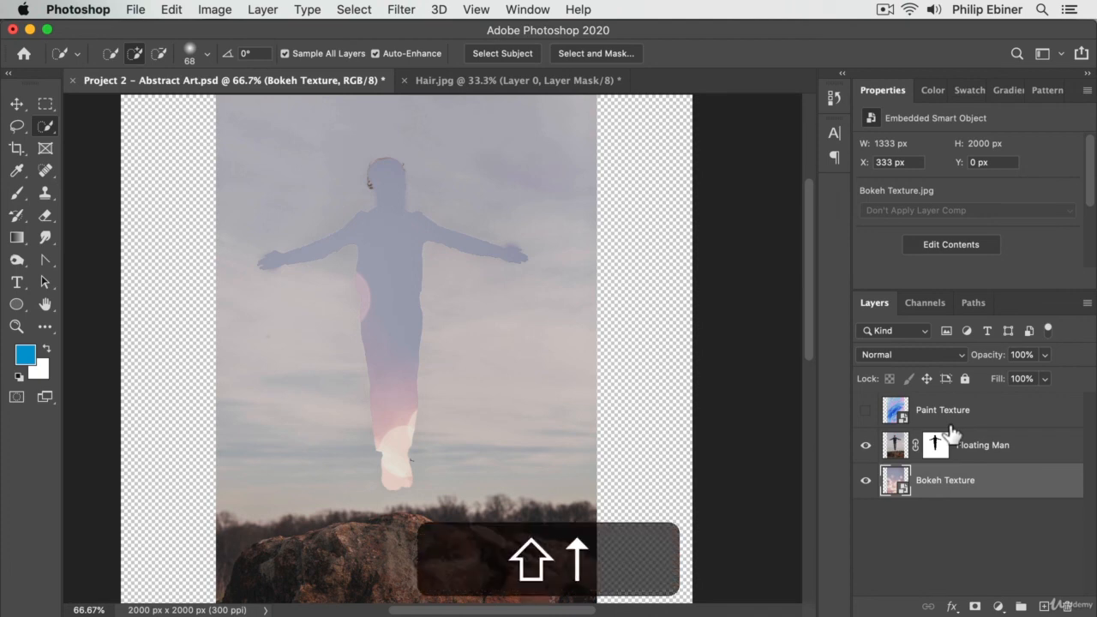
pyautogui.press('v')
pyautogui.moveTo(399, 303); pyautogui.dragTo(476, 125)
pyautogui.moveTo(358, 107)
pyautogui.mouseDown()
pyautogui.moveTo(416, 155)
pyautogui.moveTo(385, 166)
pyautogui.moveTo(393, 128)
pyautogui.moveTo(357, 249)
pyautogui.moveTo(379, 248)
pyautogui.moveTo(360, 385)
pyautogui.moveTo(366, 324)
pyautogui.moveTo(396, 368)
pyautogui.mouseUp()
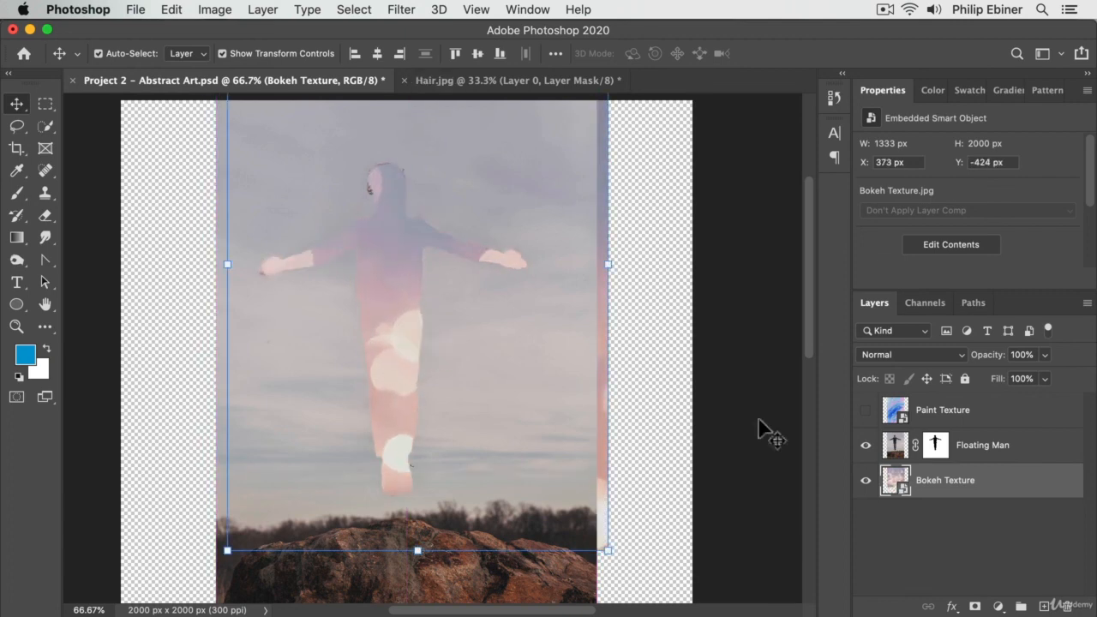
# Step: Show the Paint Texture layer, reorder it directly below Floating Man, and position it at X 334 px, Y 0 px
pyautogui.click(866, 410)
pyautogui.moveTo(974, 410); pyautogui.dragTo(979, 463)
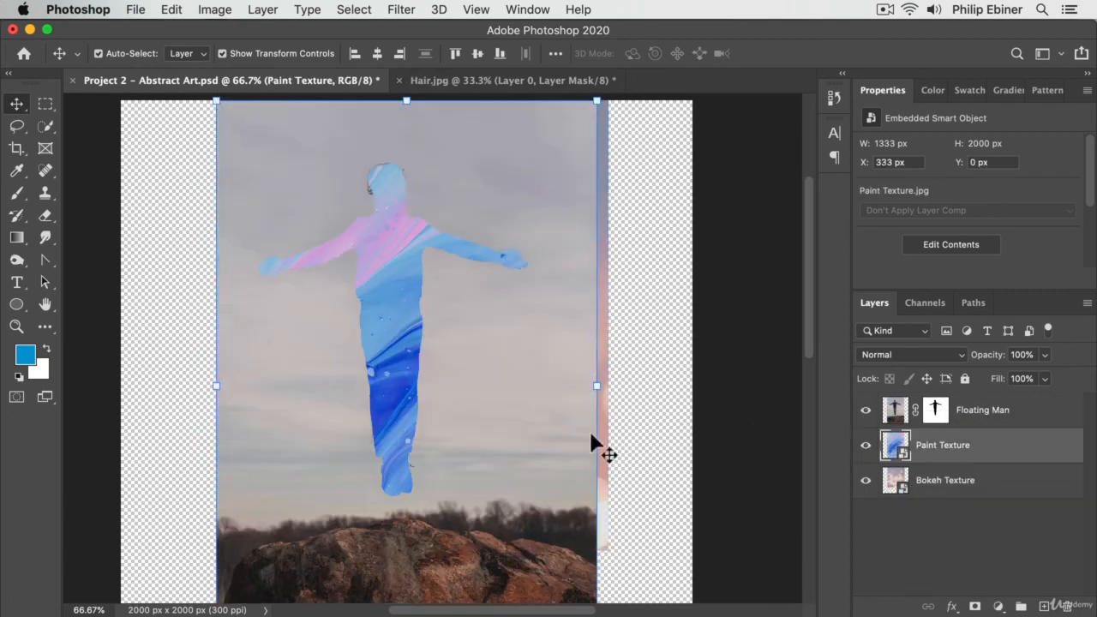
pyautogui.moveTo(395, 255)
pyautogui.mouseDown()
pyautogui.moveTo(372, 265)
pyautogui.moveTo(425, 301)
pyautogui.moveTo(400, 269)
pyautogui.moveTo(361, 280)
pyautogui.mouseUp()
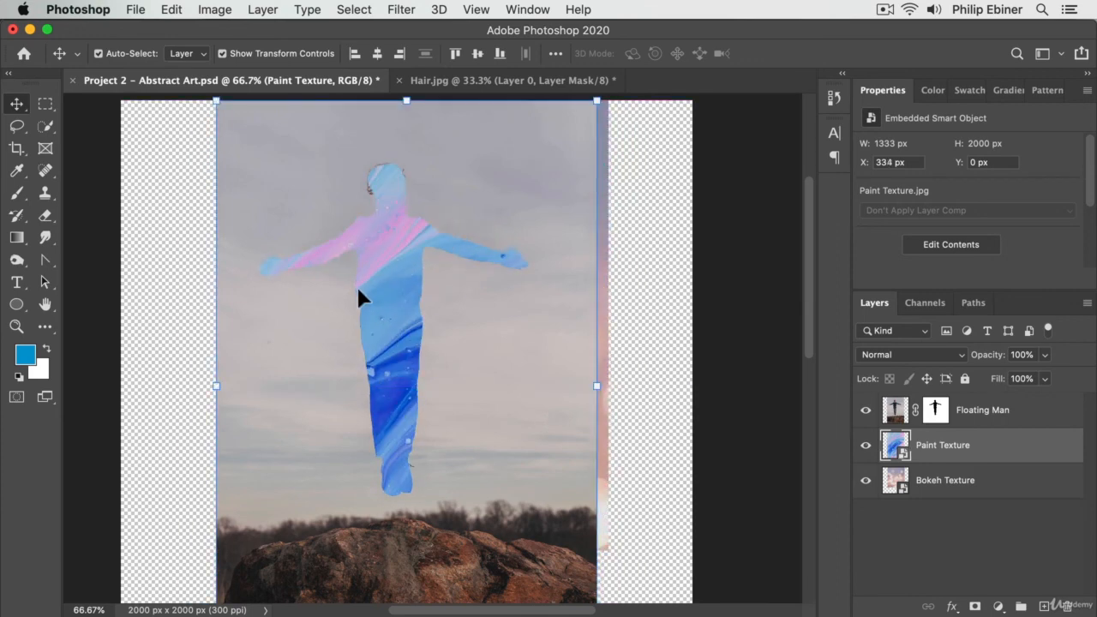